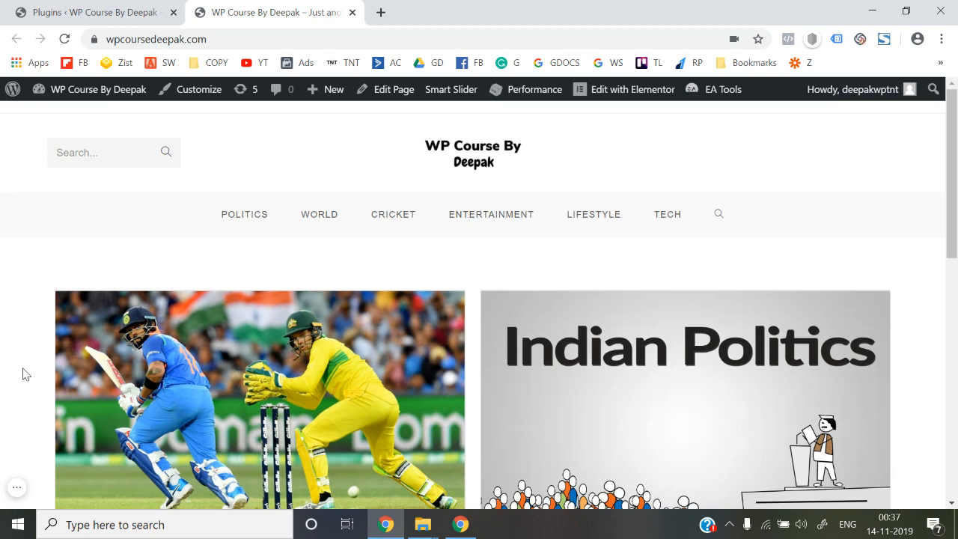
Search the plugin directory for 'wp reset' from Plugins > Add New.
scroll(22, 374, down, 5)
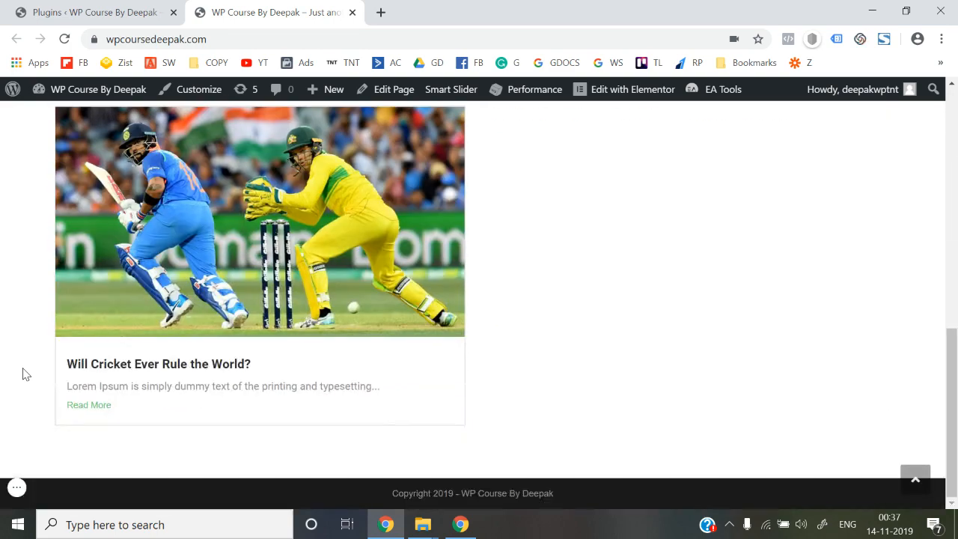
scroll(23, 374, up, 5)
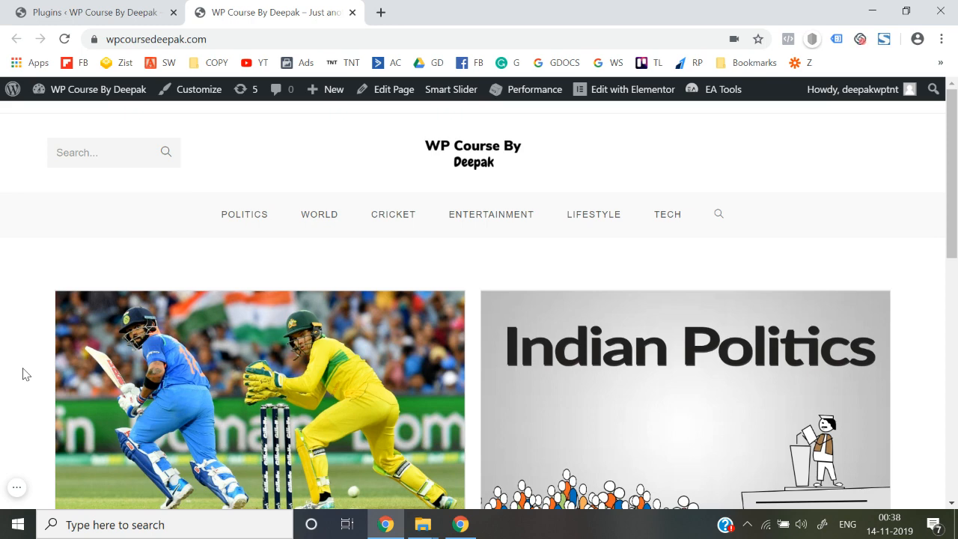
click(93, 13)
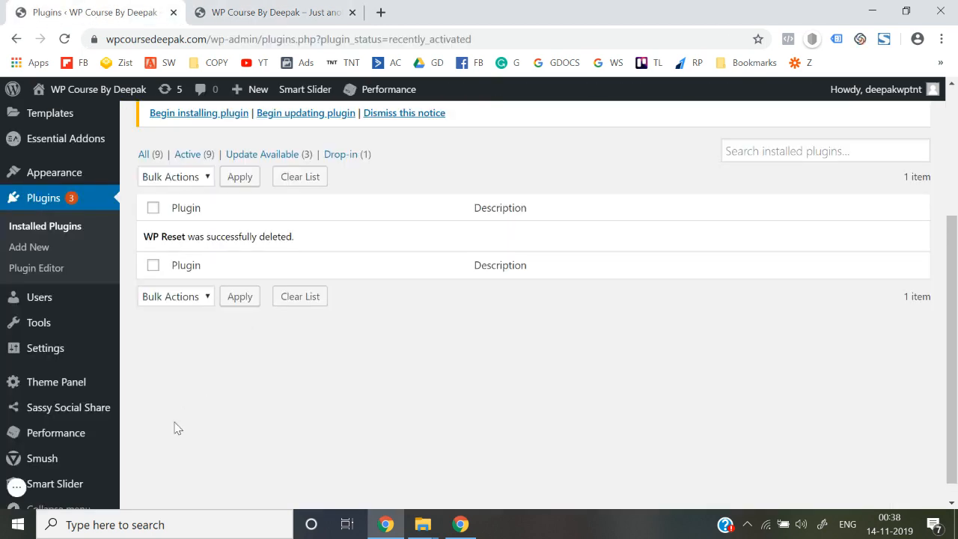
scroll(177, 428, down, 1)
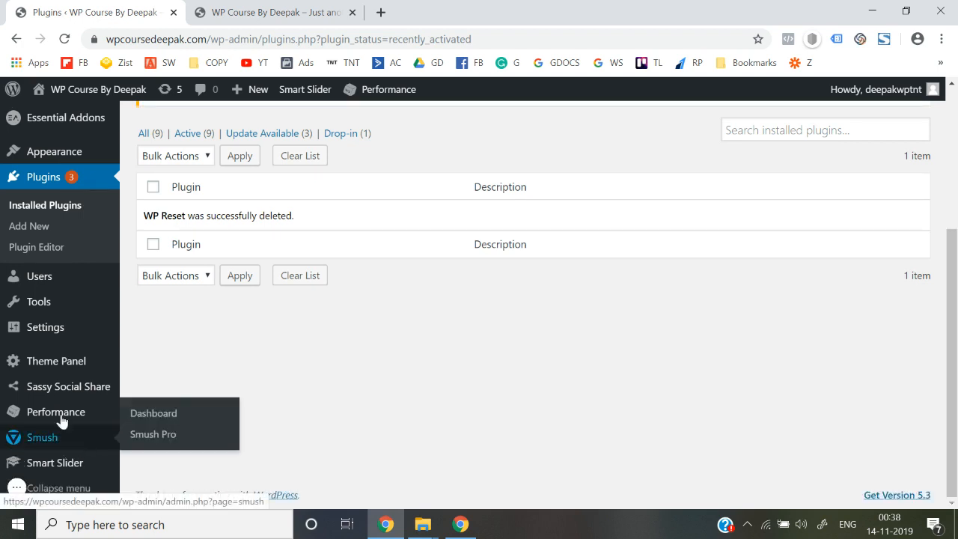
mouse_move(66, 337)
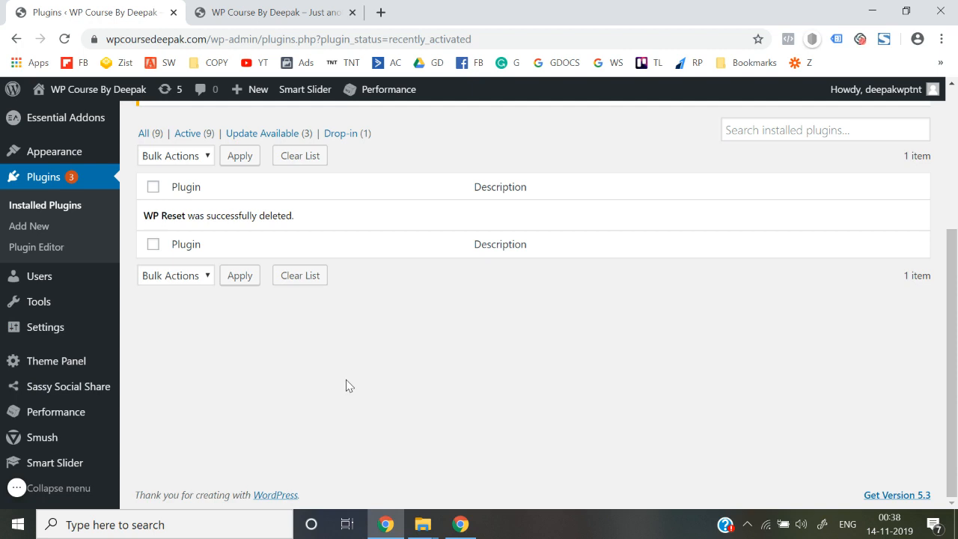
scroll(149, 314, up, 1)
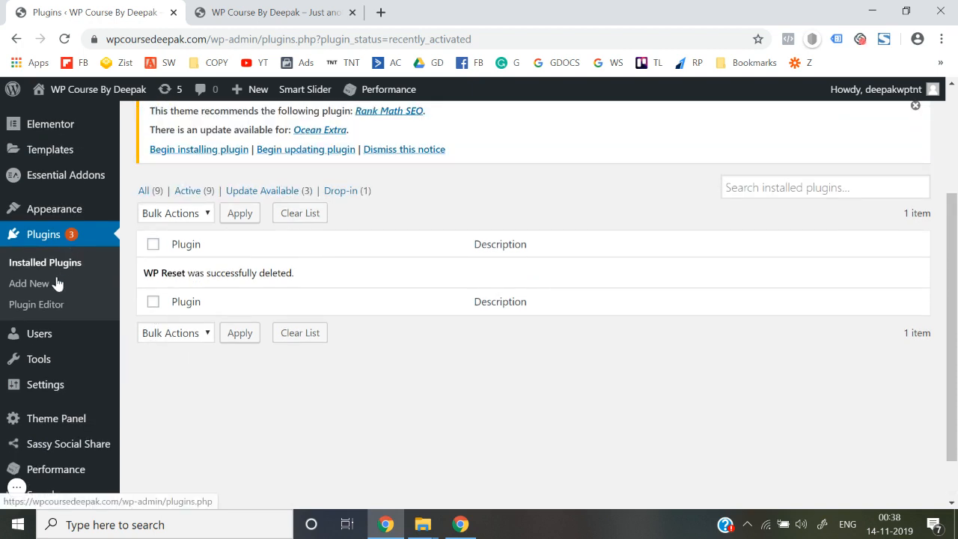
click(41, 287)
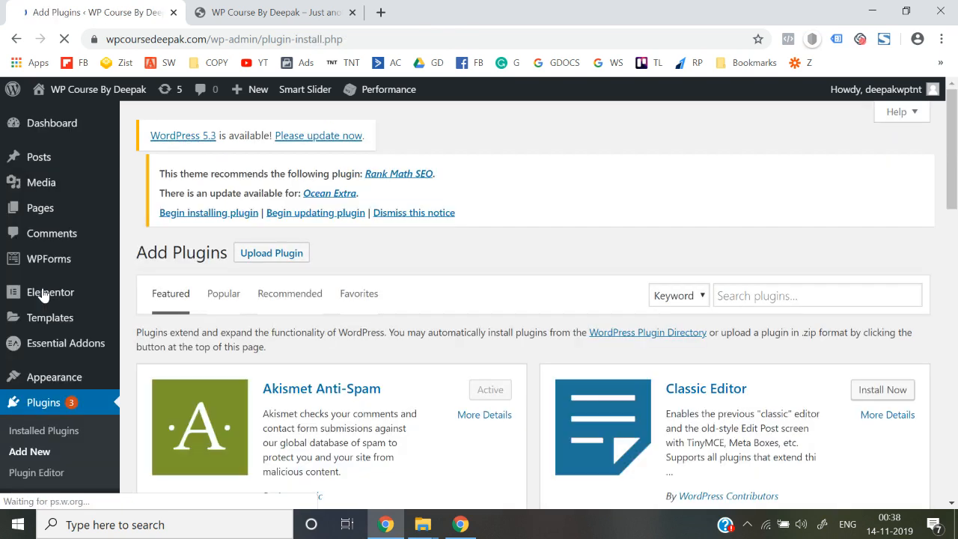
click(752, 299)
text(wp)
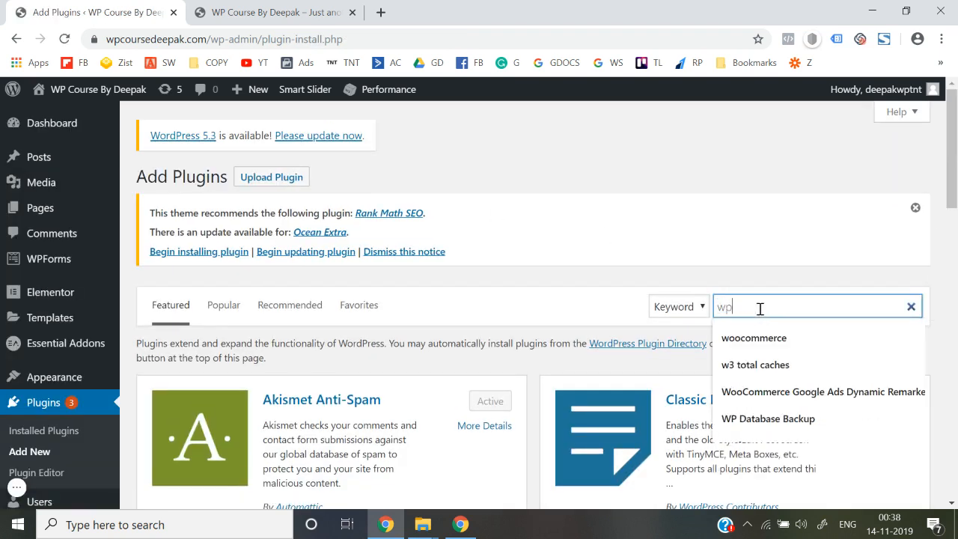
text( reset)
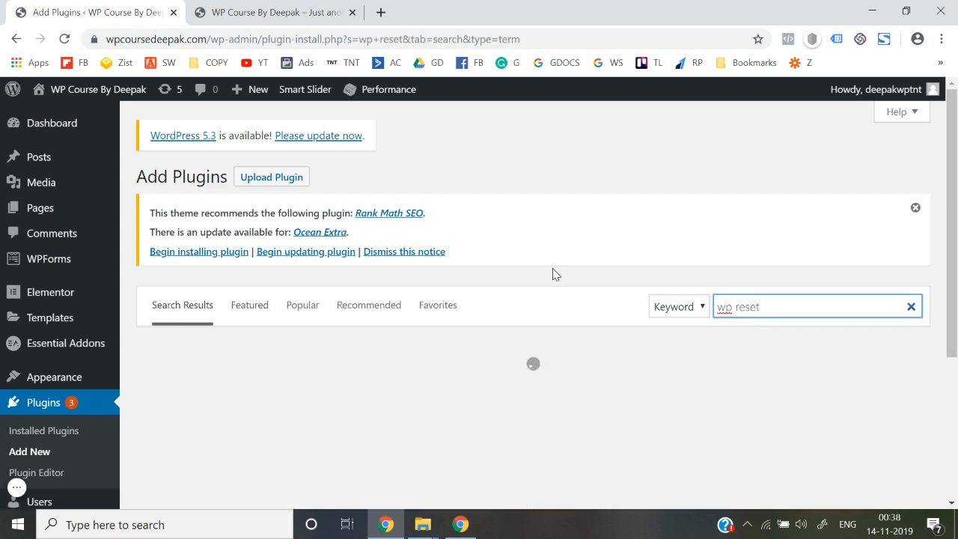
Install the WP Reset plugin and activate it.
scroll(552, 269, down, 1)
scroll(552, 268, down, 1)
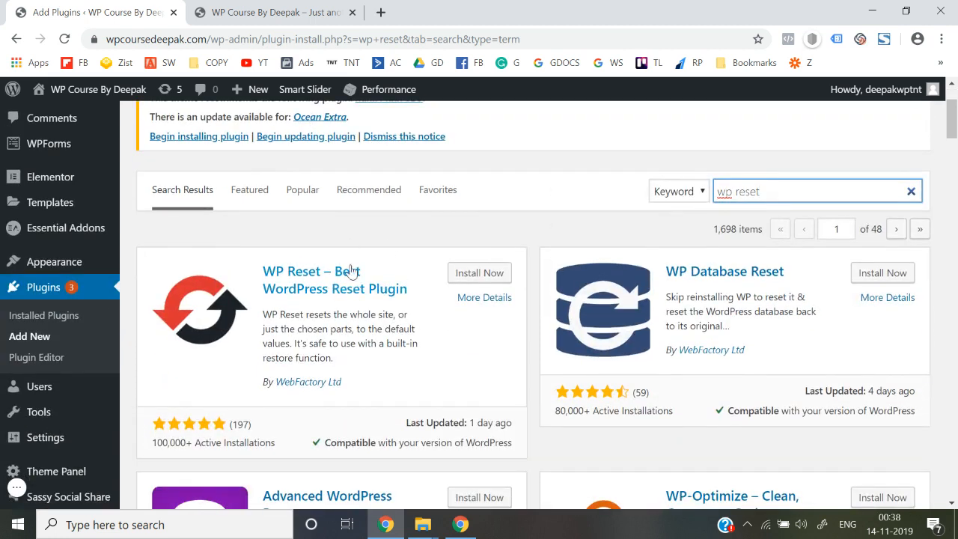
click(486, 281)
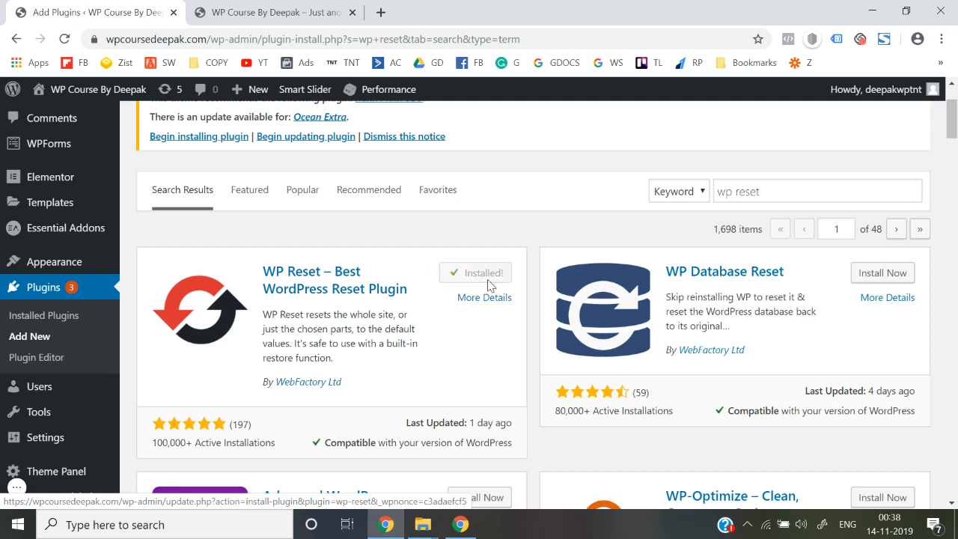
click(479, 283)
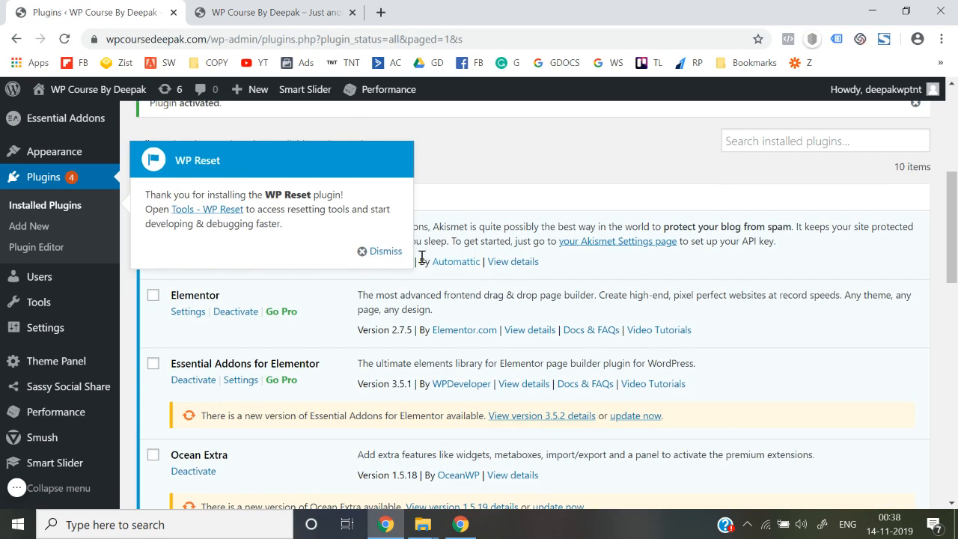
Dismiss the WP Reset welcome notice and open the WP Reset Tools page from its plugin row.
click(376, 258)
scroll(376, 257, down, 3)
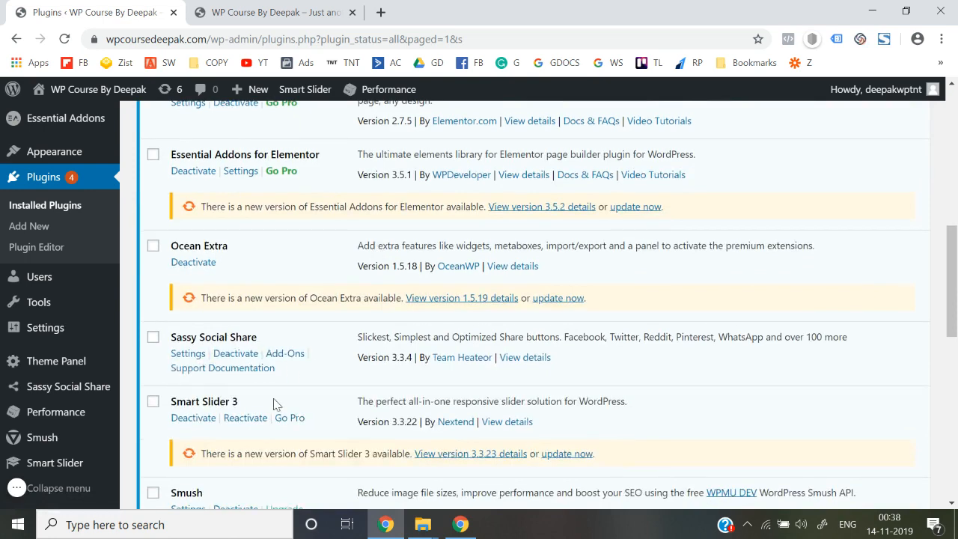
scroll(273, 401, down, 3)
scroll(236, 313, up, 1)
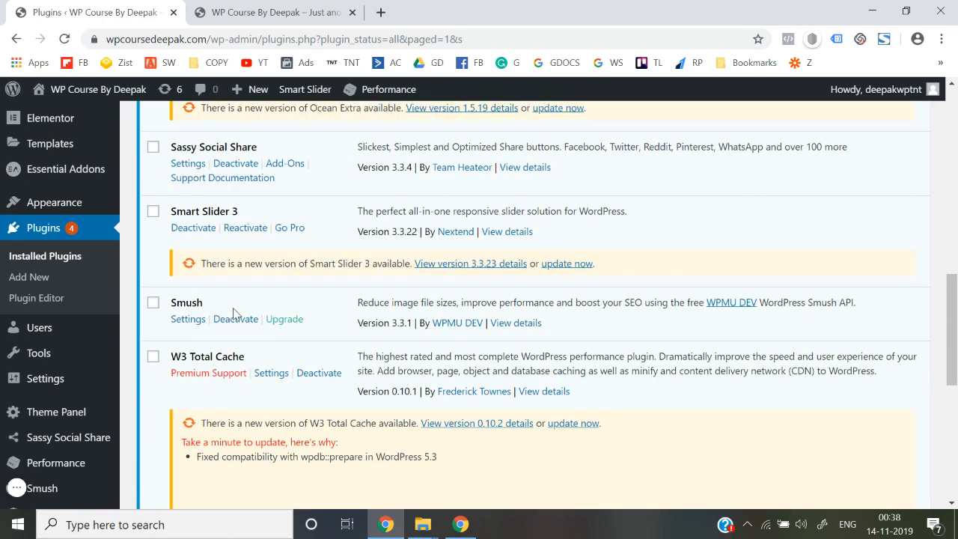
scroll(235, 310, down, 6)
click(217, 315)
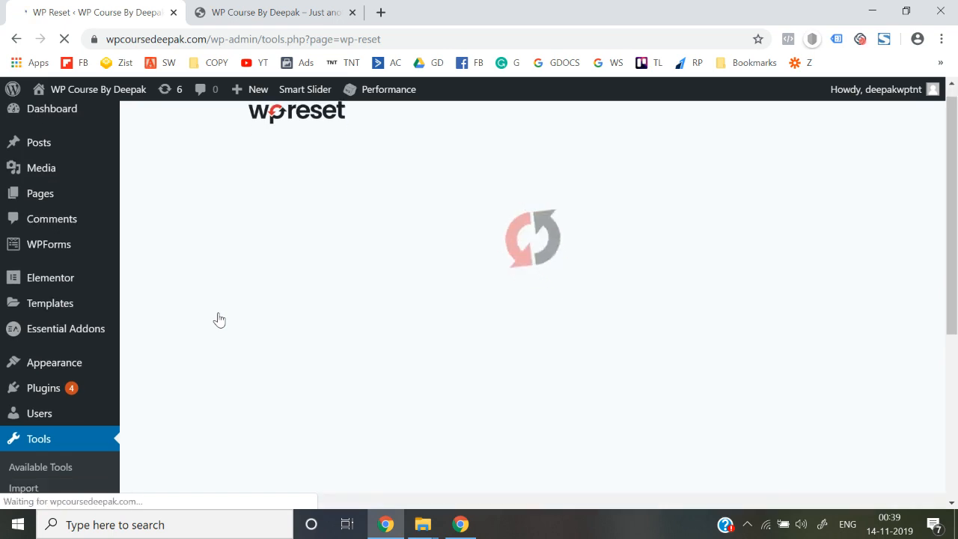
Enter 'reset' in the Site Reset confirmation field and confirm Reset WordPress.
scroll(219, 321, down, 15)
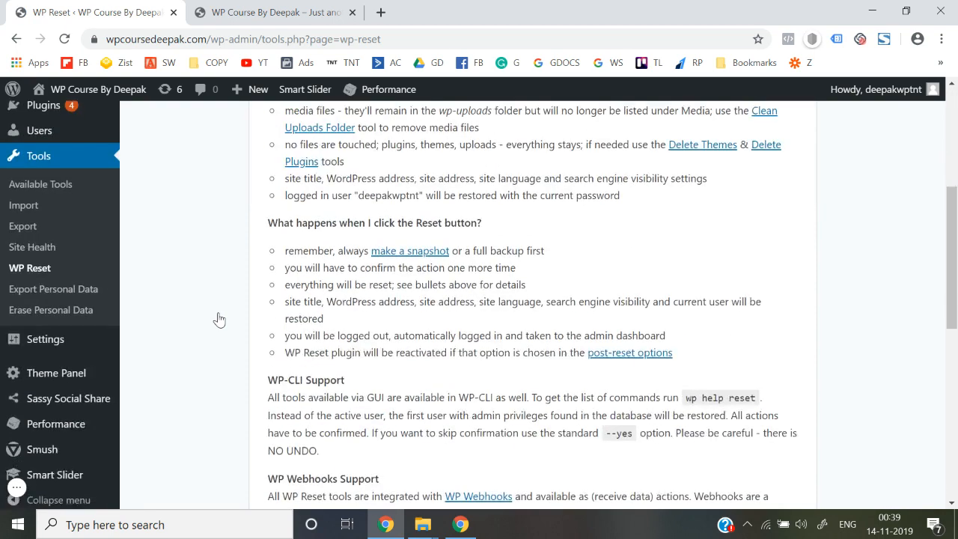
click(330, 373)
text(reset)
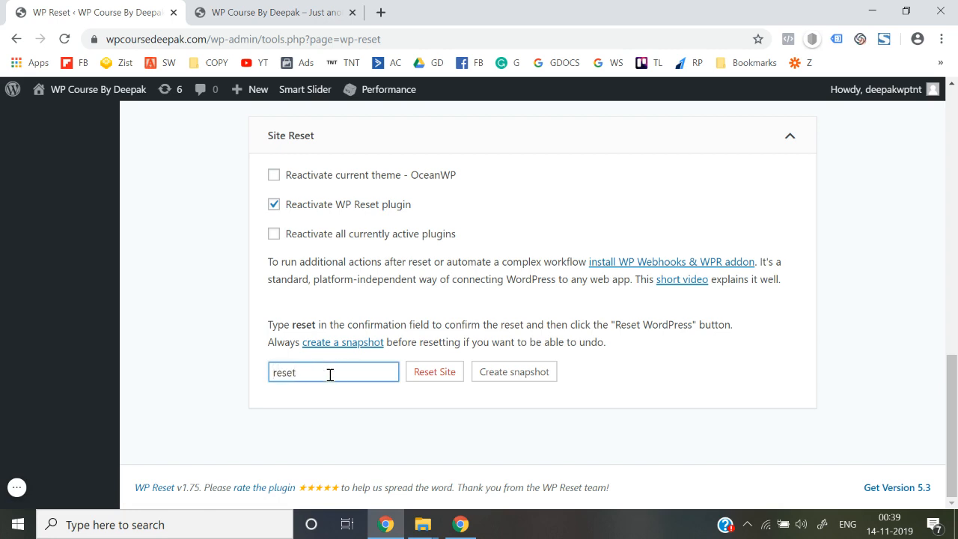
click(425, 369)
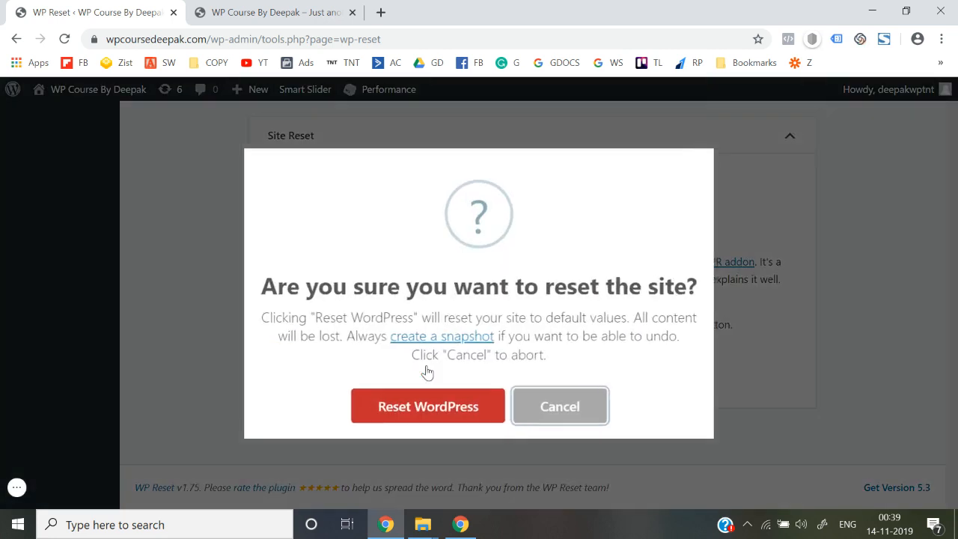
click(431, 398)
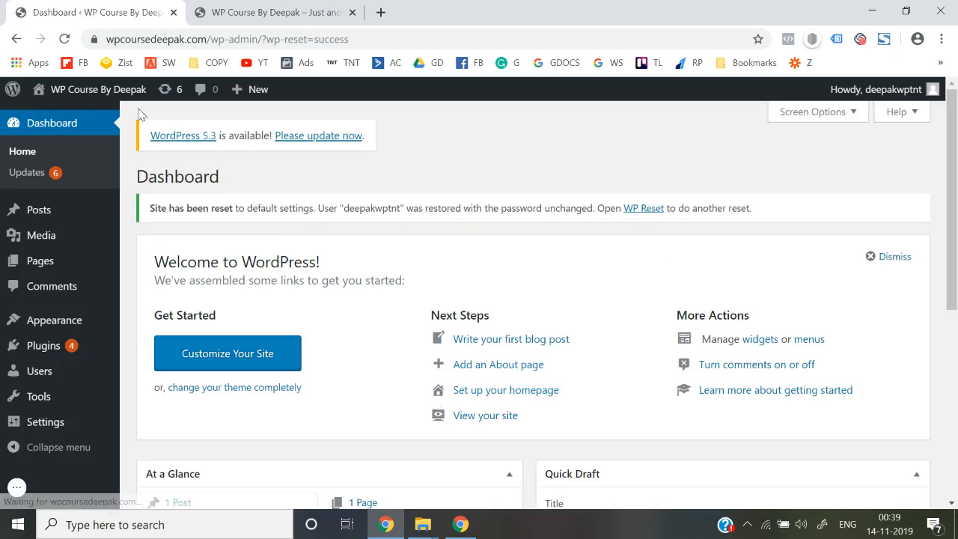
Replace the old front-page tab with a fresh one showing the Hello world! post, then return to the Dashboard.
mouse_move(98, 89)
right_click(53, 115)
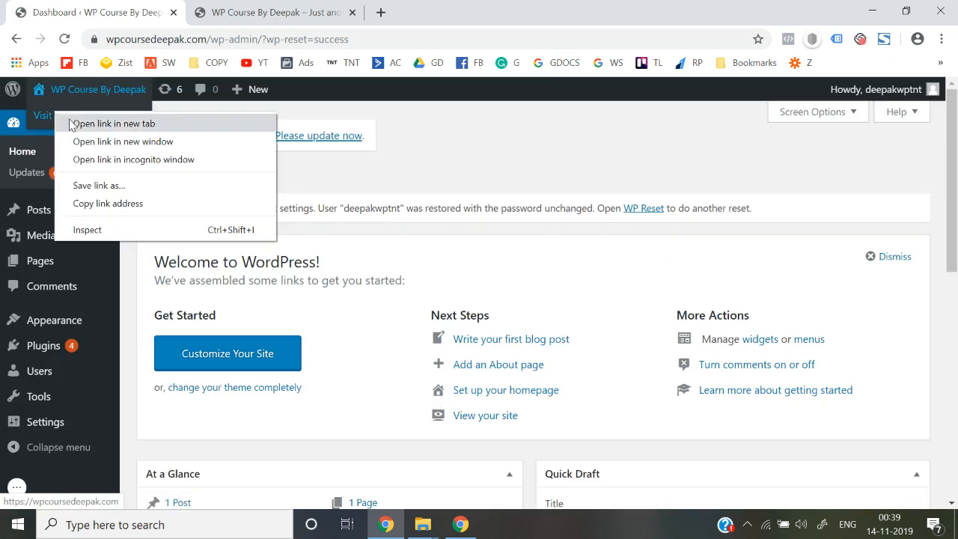
click(70, 121)
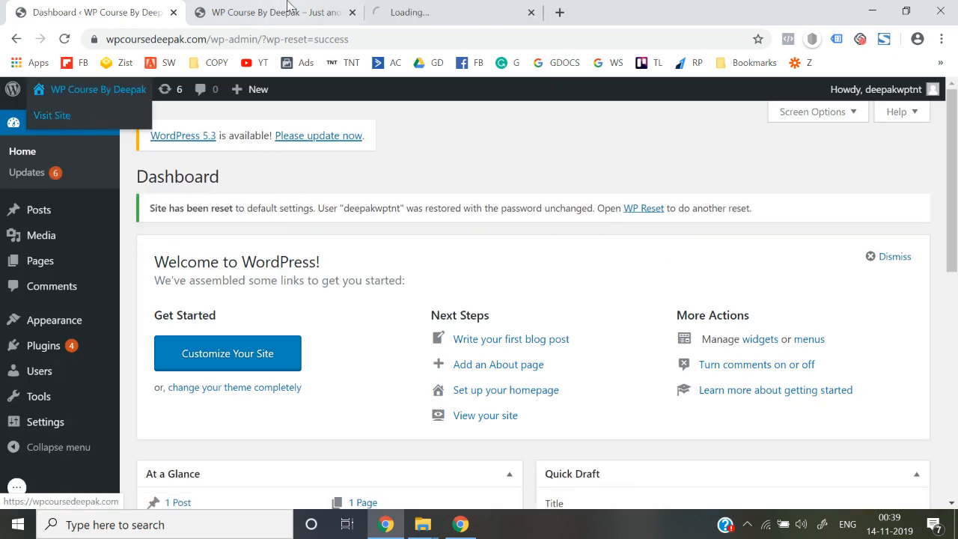
click(352, 13)
click(329, 12)
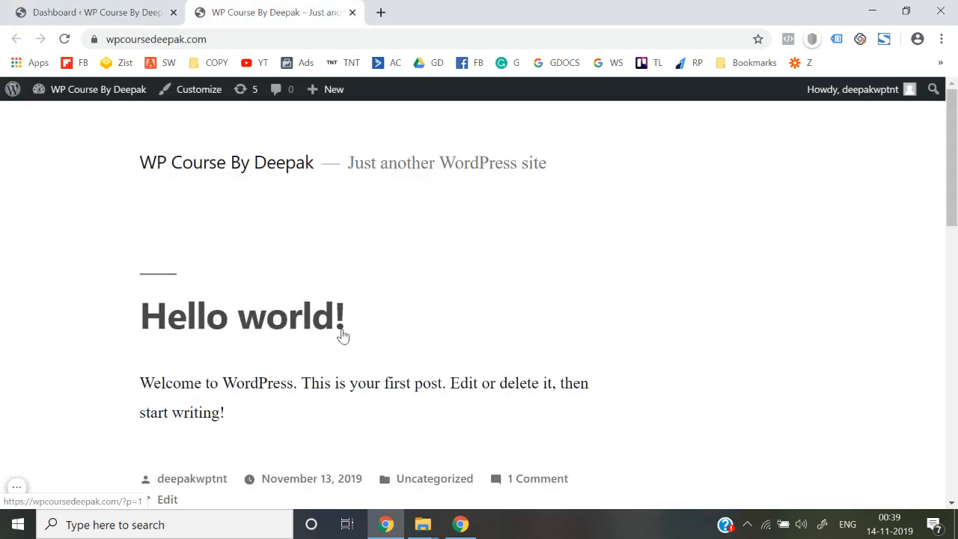
scroll(344, 335, down, 10)
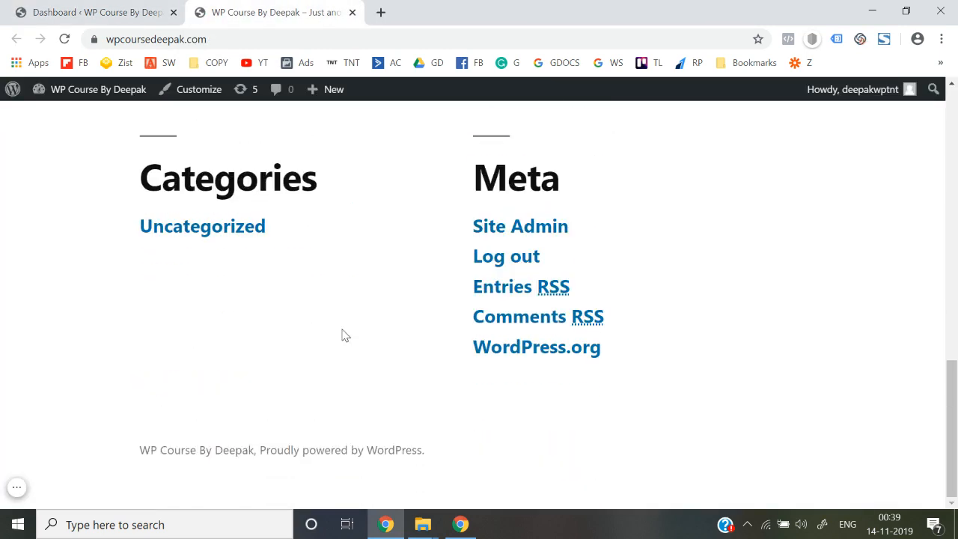
scroll(344, 335, up, 10)
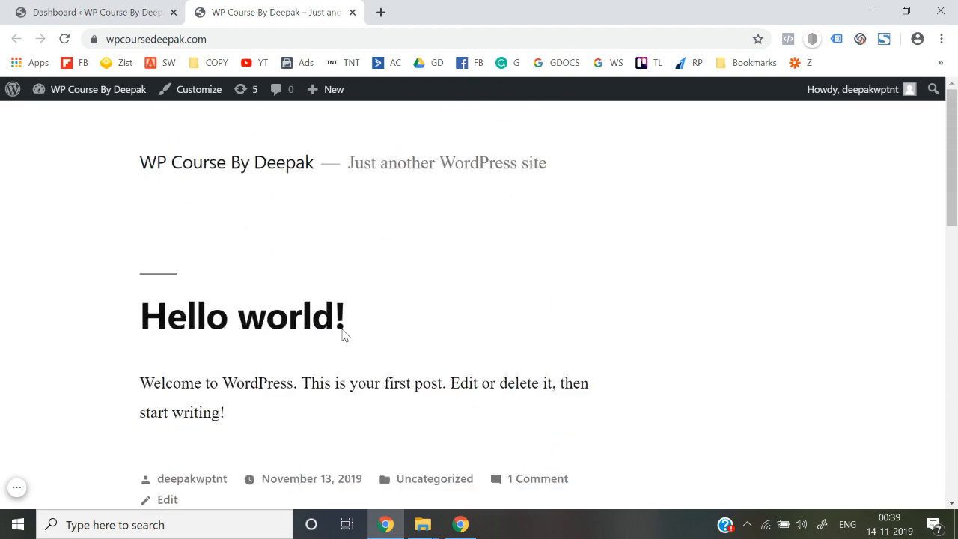
scroll(344, 335, down, 10)
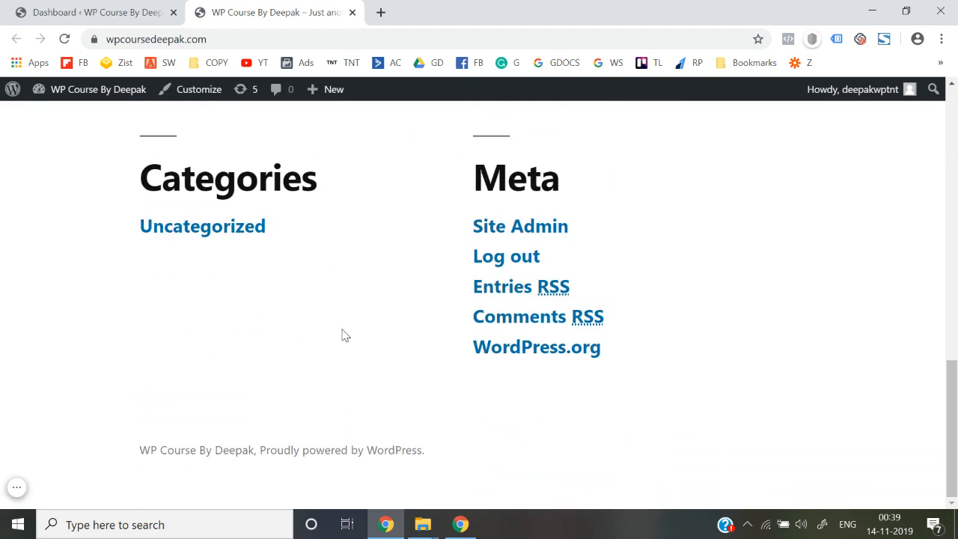
click(110, 6)
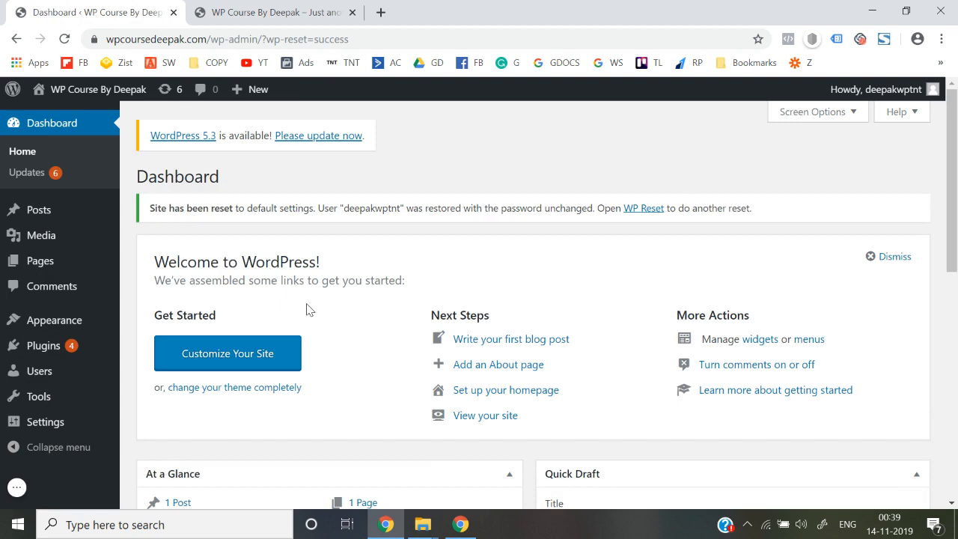
Open the Installed Plugins list and look through it.
mouse_move(70, 344)
click(153, 351)
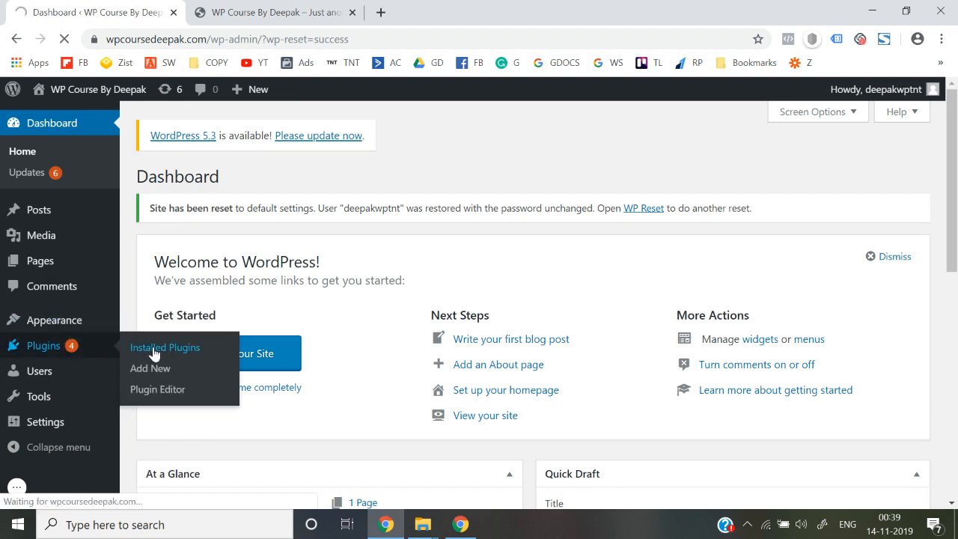
scroll(281, 294, down, 2)
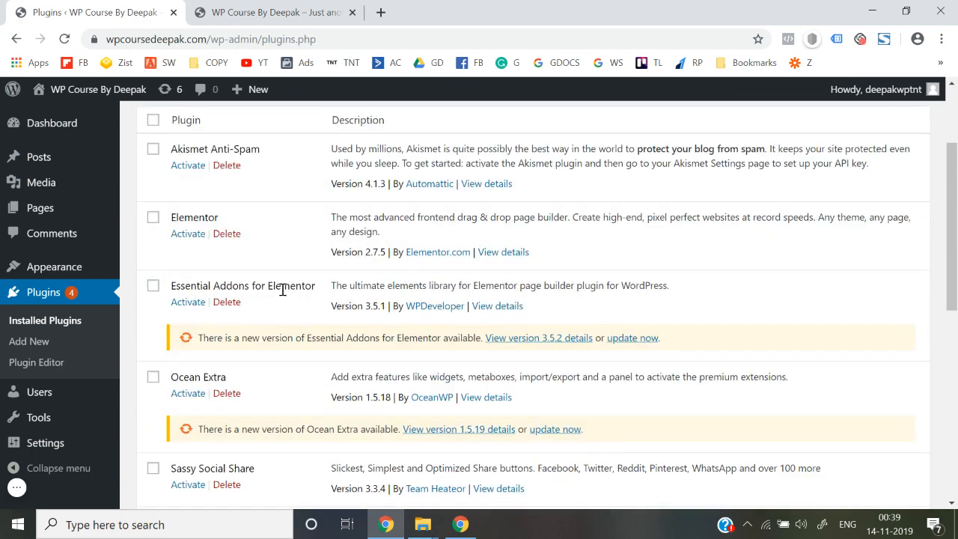
scroll(281, 294, down, 2)
scroll(282, 294, down, 4)
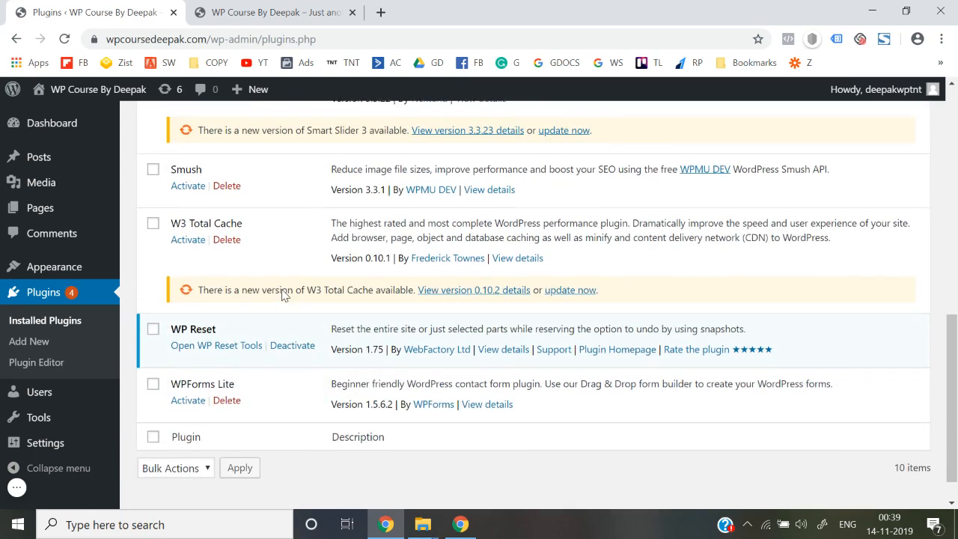
scroll(281, 294, up, 2)
scroll(282, 289, up, 2)
scroll(281, 294, up, 3)
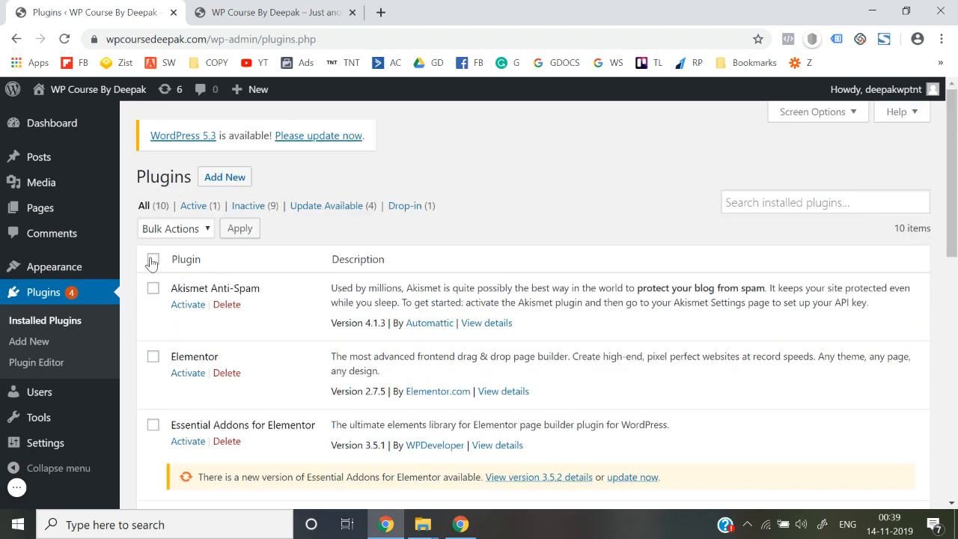
Select all plugins and apply the Activate bulk action.
click(176, 228)
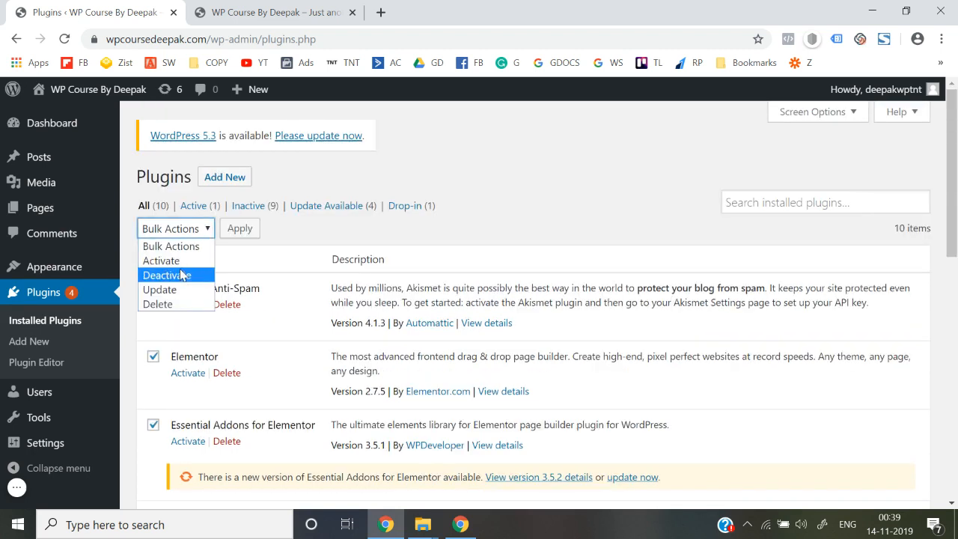
click(182, 261)
click(231, 238)
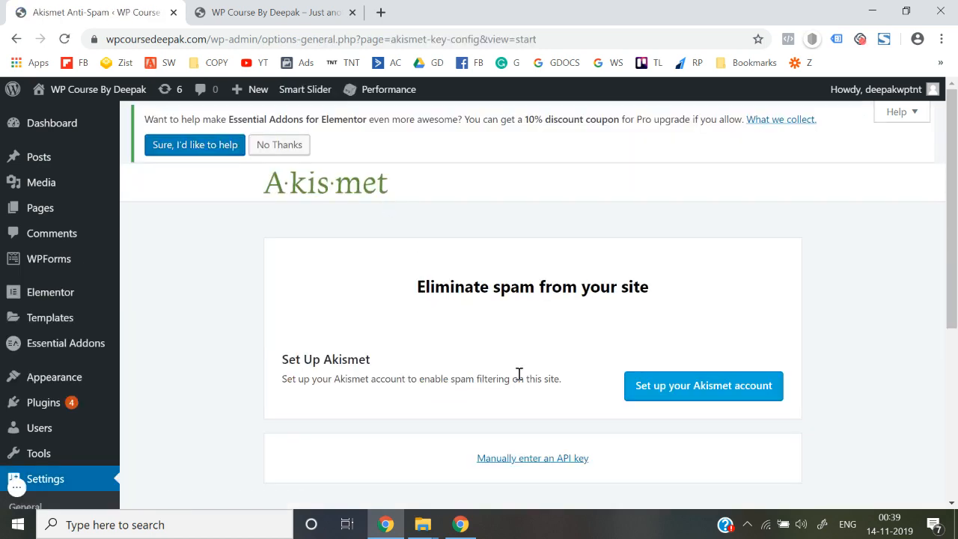
scroll(519, 373, down, 2)
scroll(518, 373, up, 2)
scroll(518, 373, down, 2)
scroll(517, 376, up, 2)
Decline the opt-in prompt and review Installed Plugins, now showing all 10 plugins active.
click(283, 146)
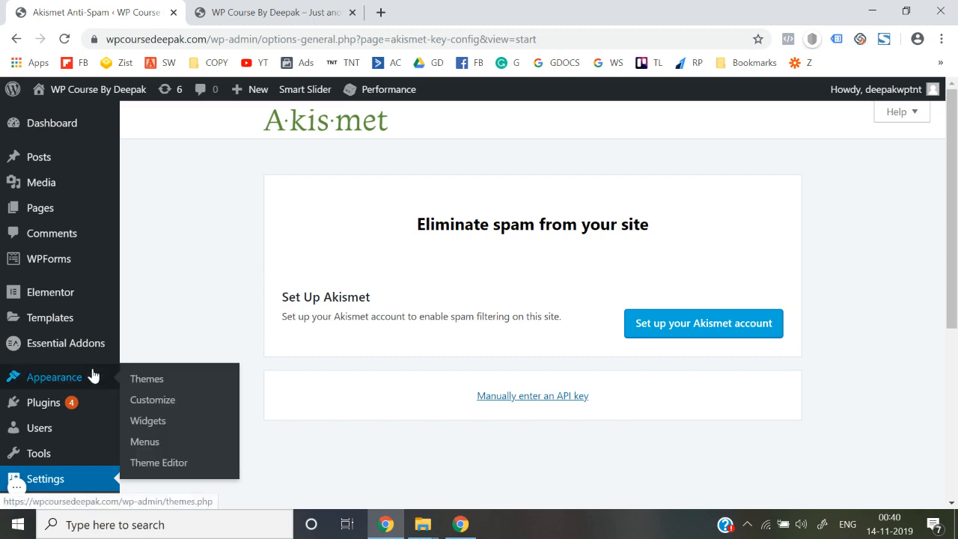
mouse_move(86, 410)
click(169, 408)
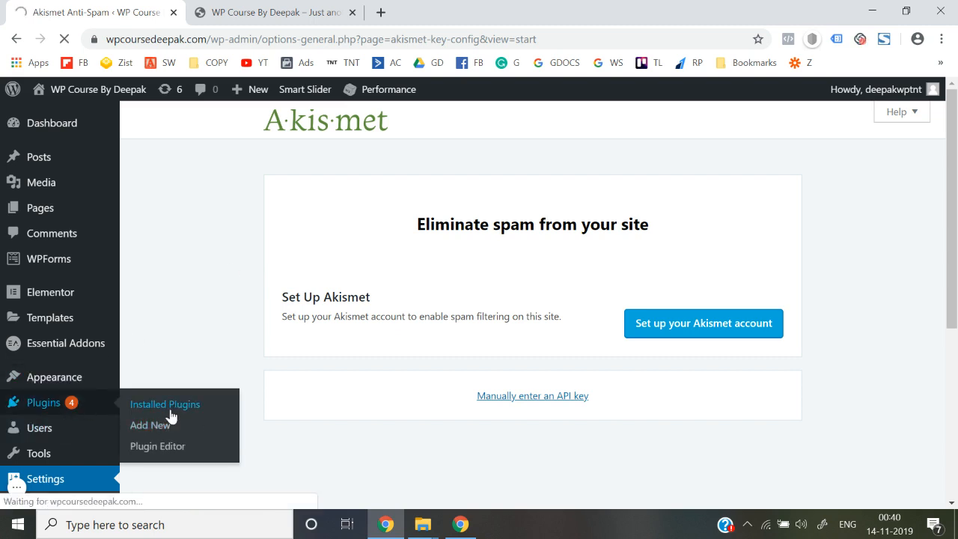
scroll(171, 416, down, 6)
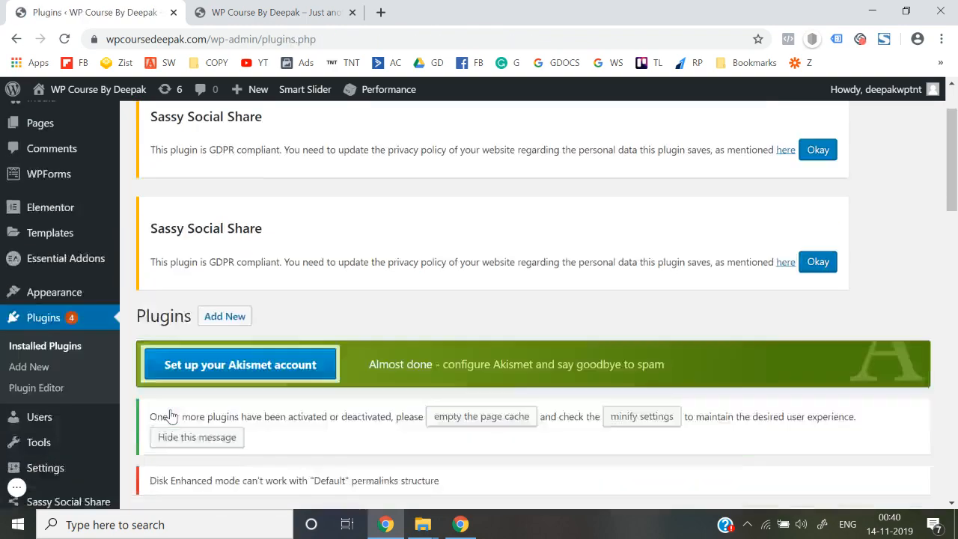
scroll(171, 415, down, 10)
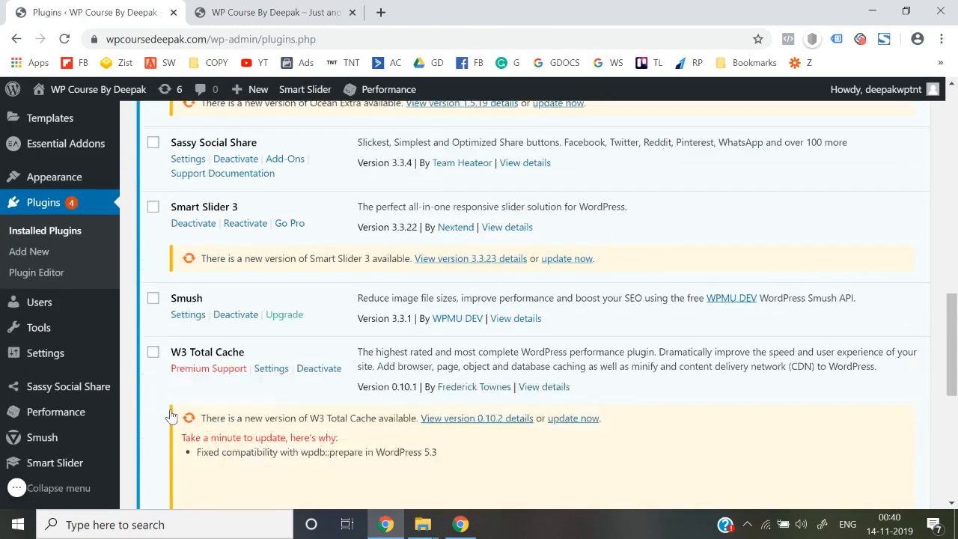
scroll(171, 416, down, 3)
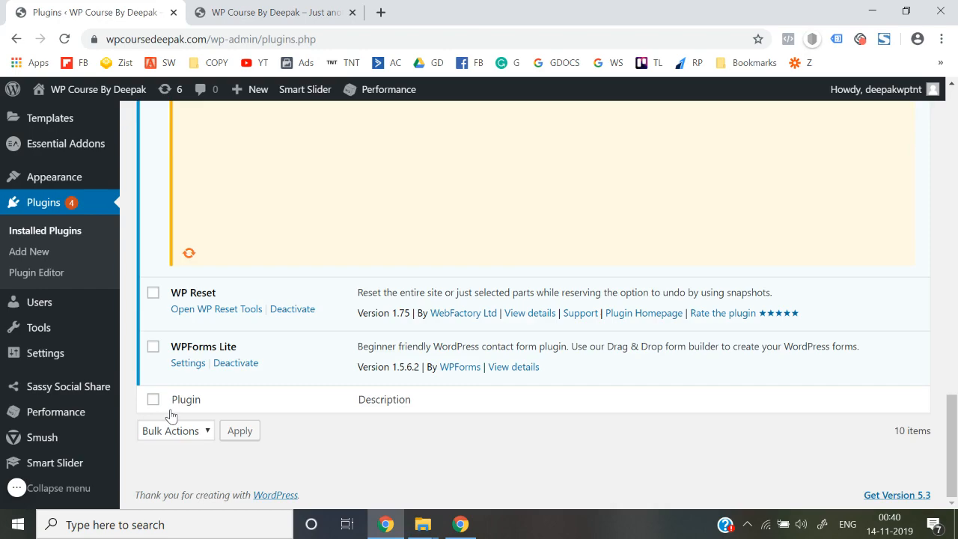
scroll(171, 416, up, 12)
scroll(171, 415, up, 6)
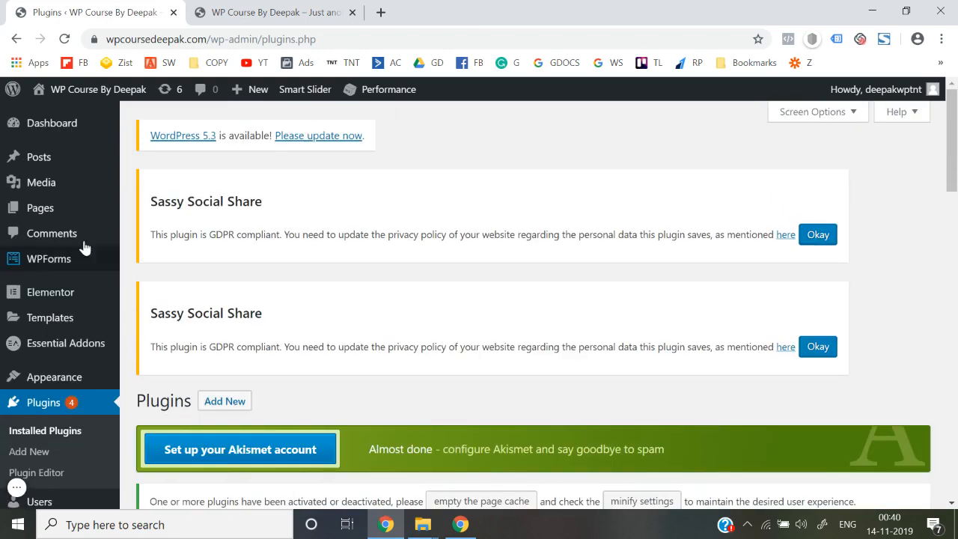
mouse_move(67, 293)
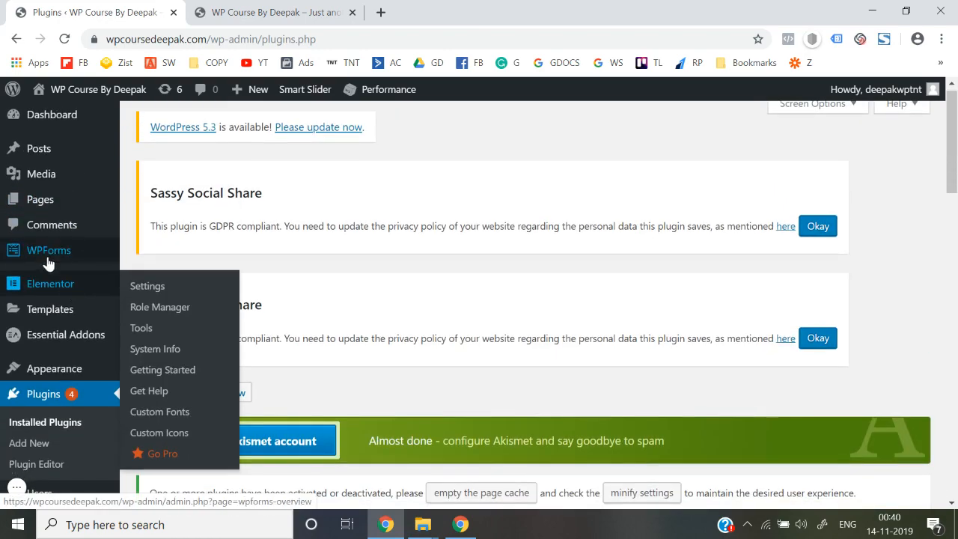
mouse_move(63, 372)
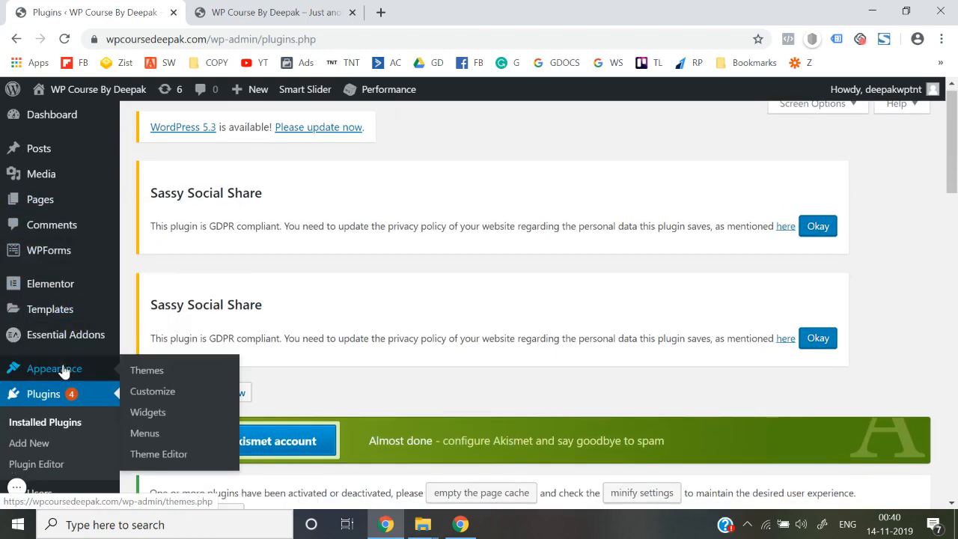
Update the OceanWP theme under Appearance > Themes and activate it.
click(160, 379)
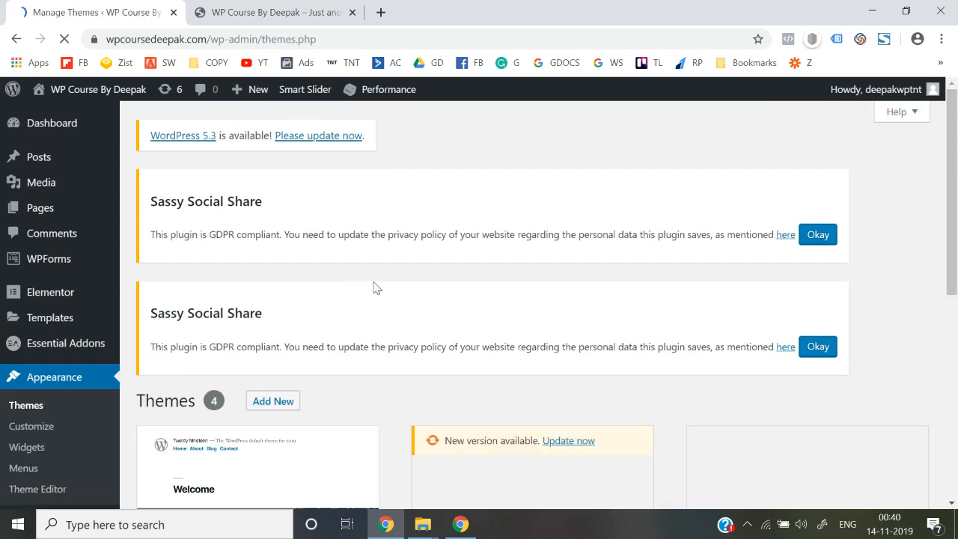
scroll(374, 286, down, 3)
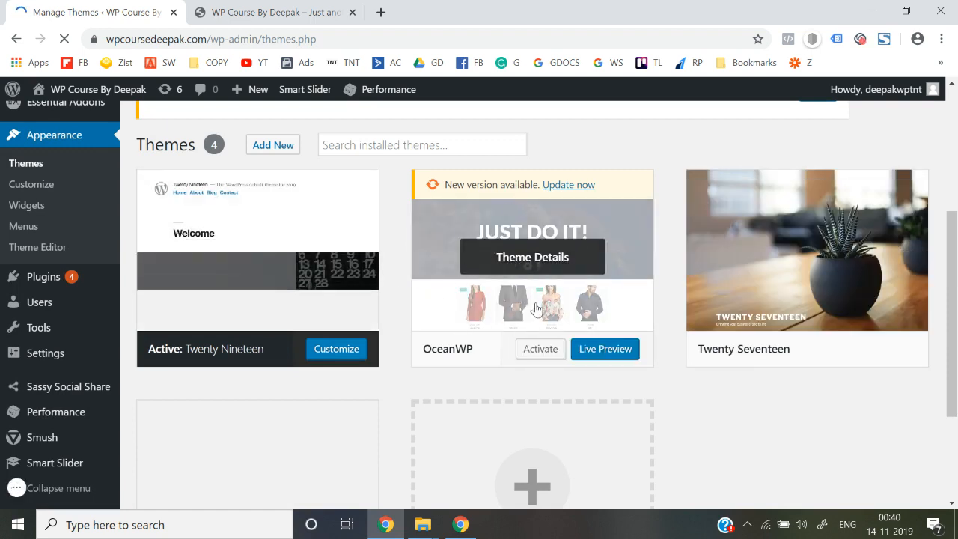
click(569, 185)
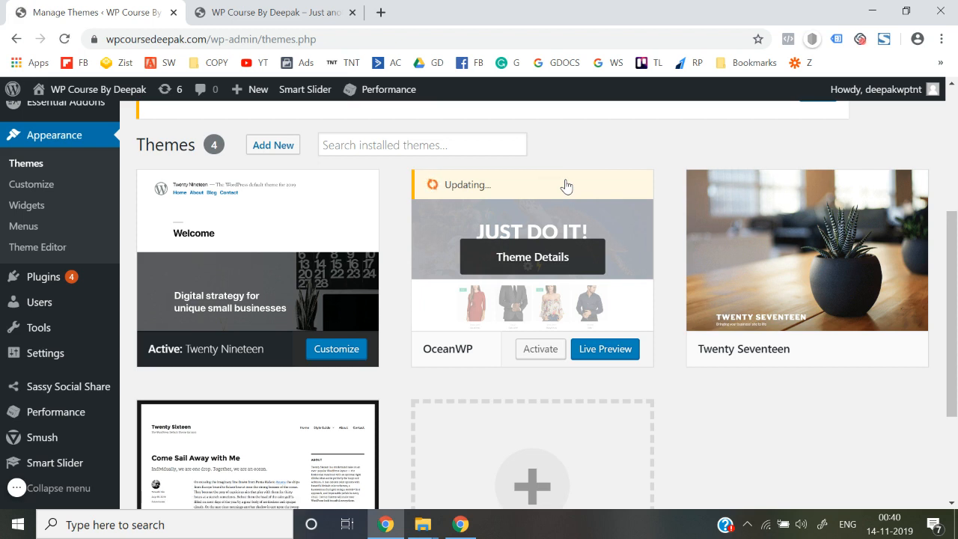
click(541, 355)
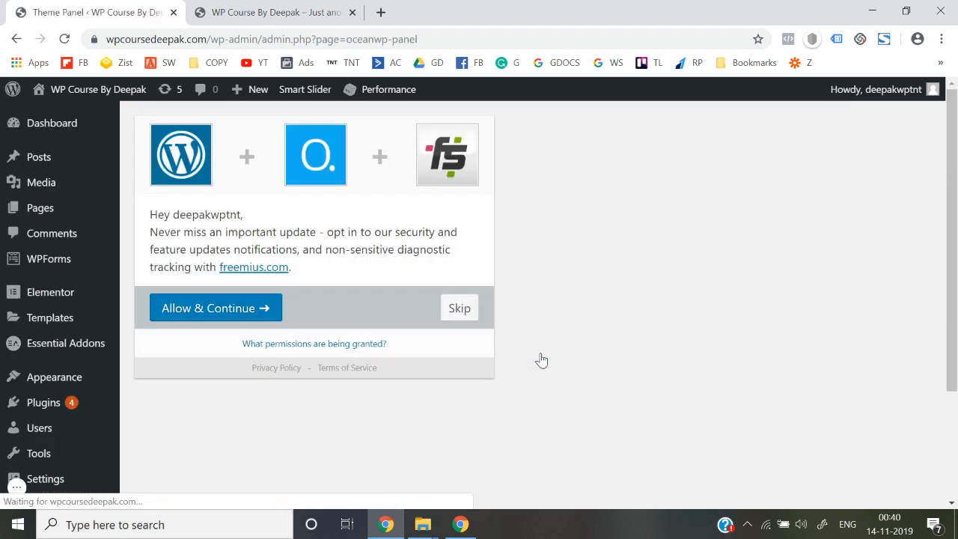
Skip the OceanWP opt-in, view the live site in a new tab, then return to the Theme Panel.
click(455, 309)
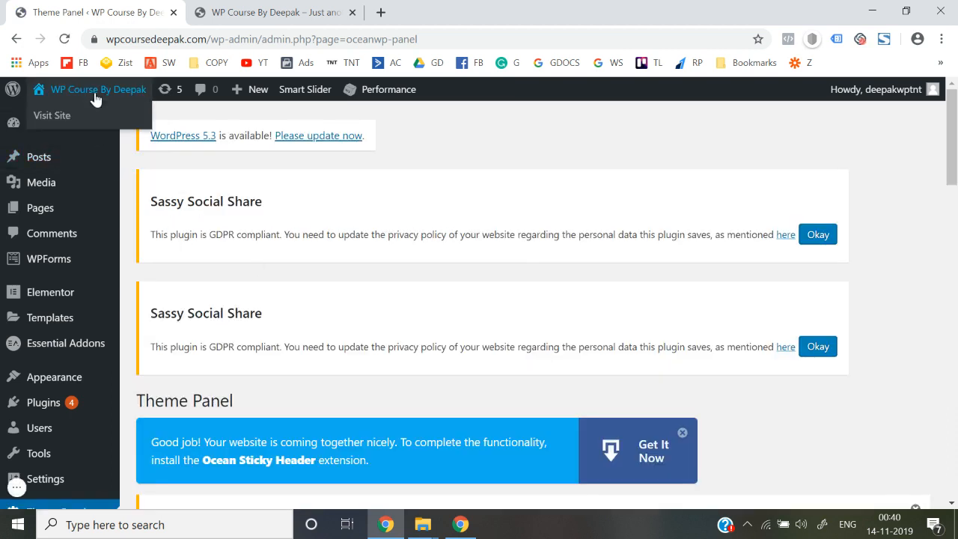
right_click(54, 117)
click(82, 124)
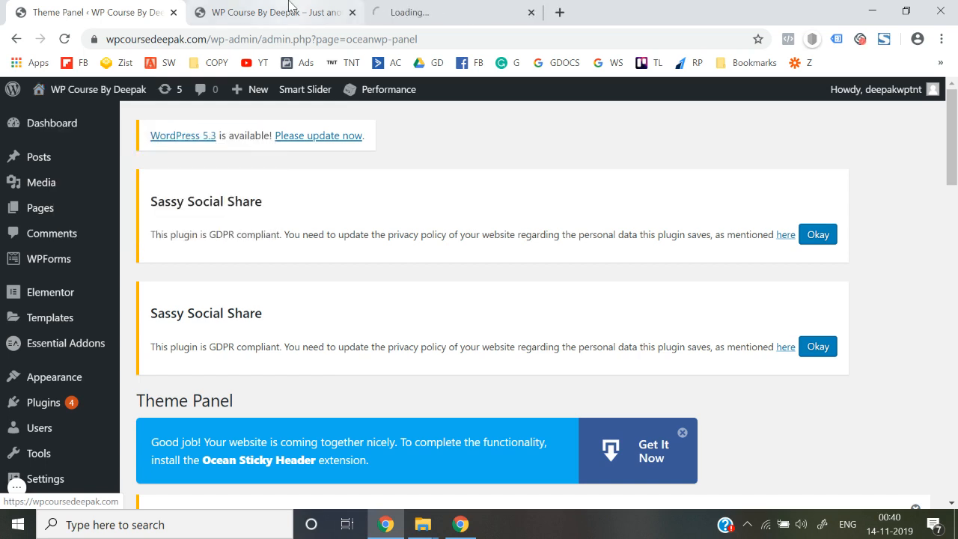
click(351, 12)
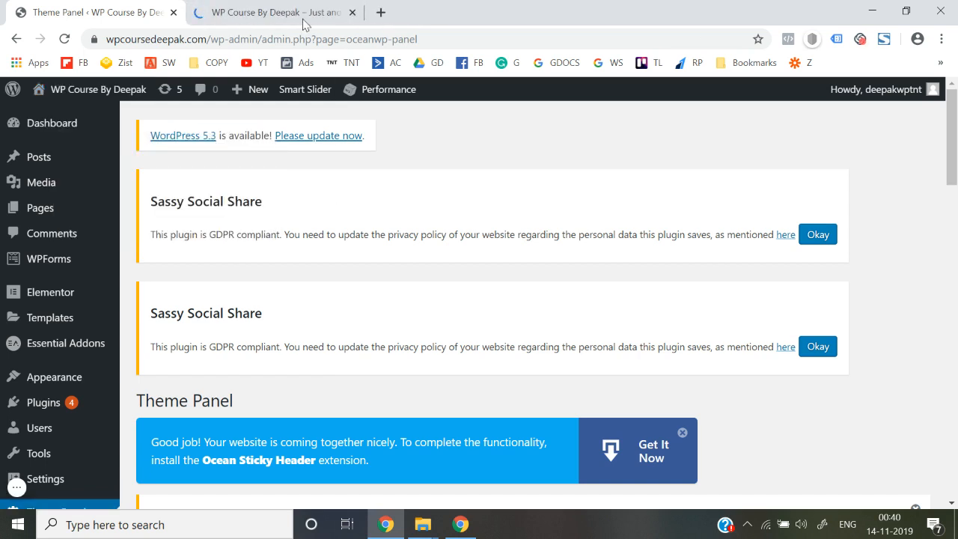
click(303, 14)
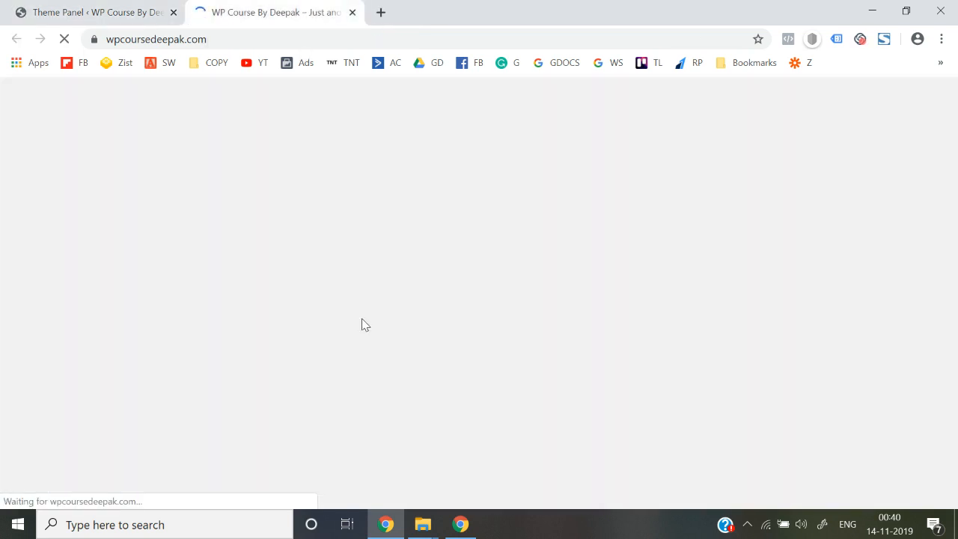
scroll(362, 320, up, 6)
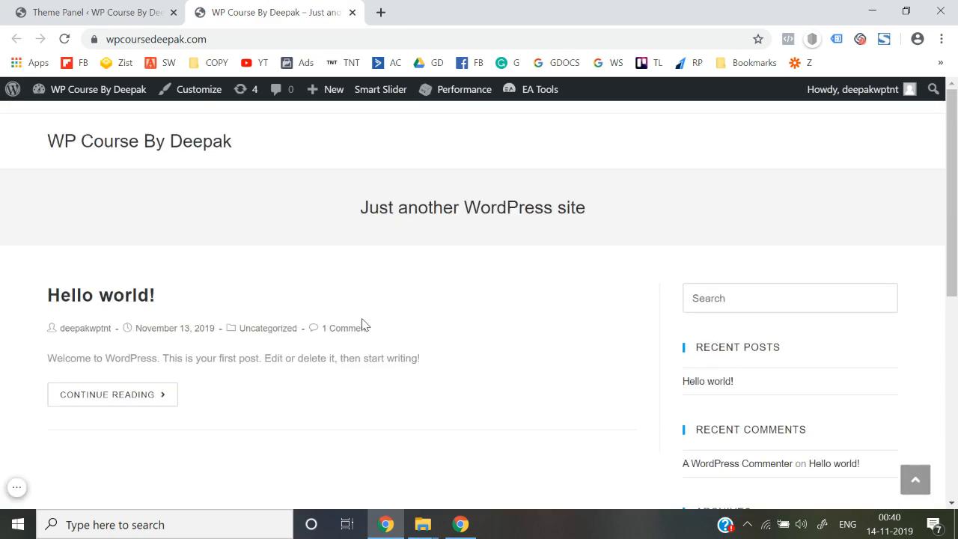
scroll(361, 320, down, 6)
scroll(362, 325, up, 6)
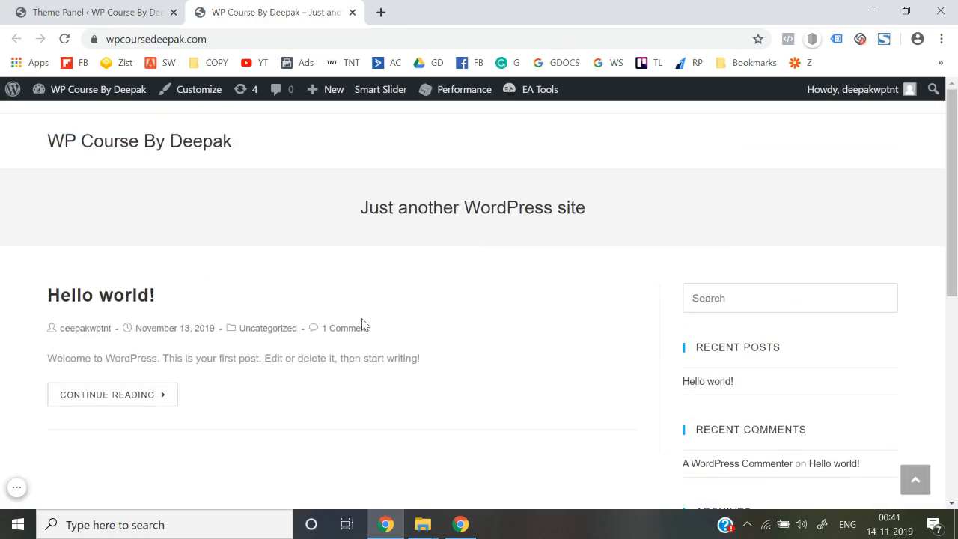
key(ctrl+shift+Tab)
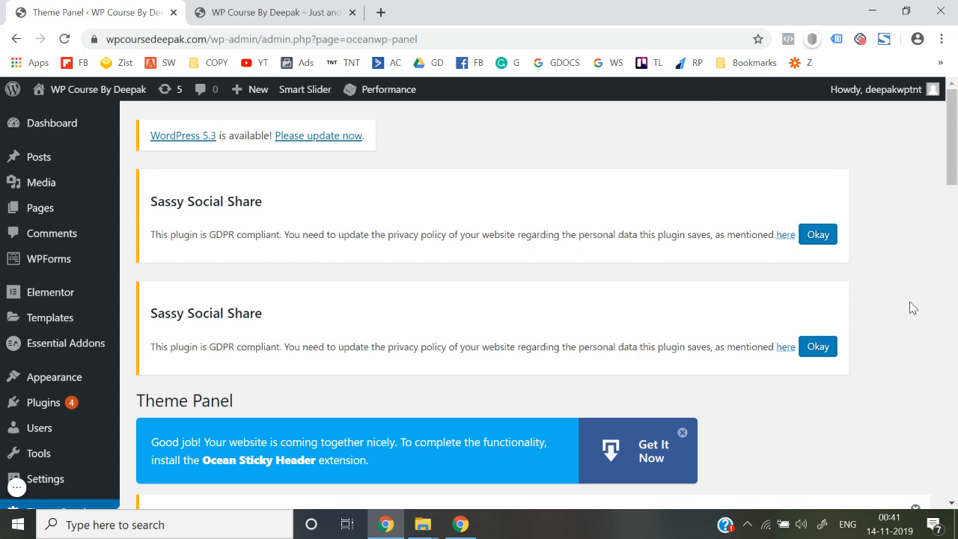
Search Plugins > Add New for 'woocommerce' and bring the WooCommerce card into view.
mouse_move(63, 417)
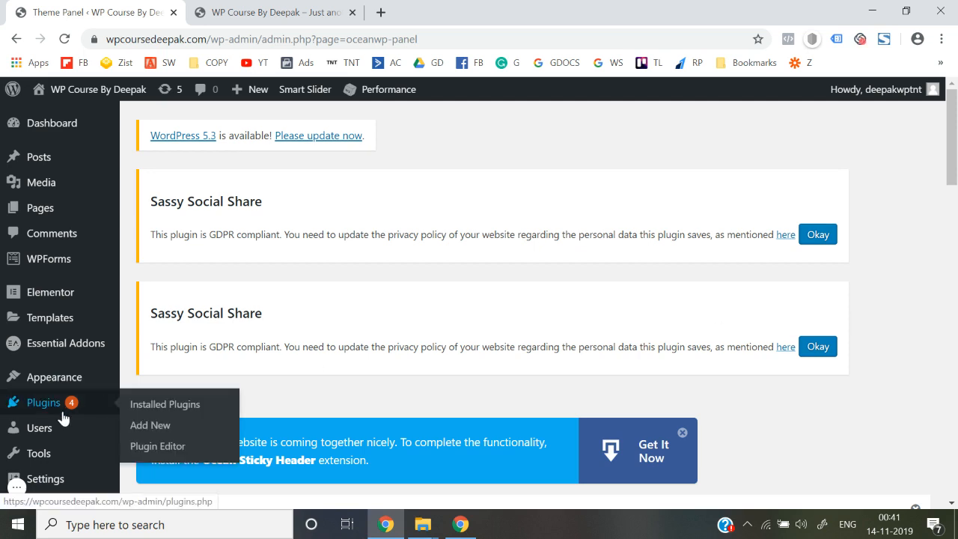
click(151, 425)
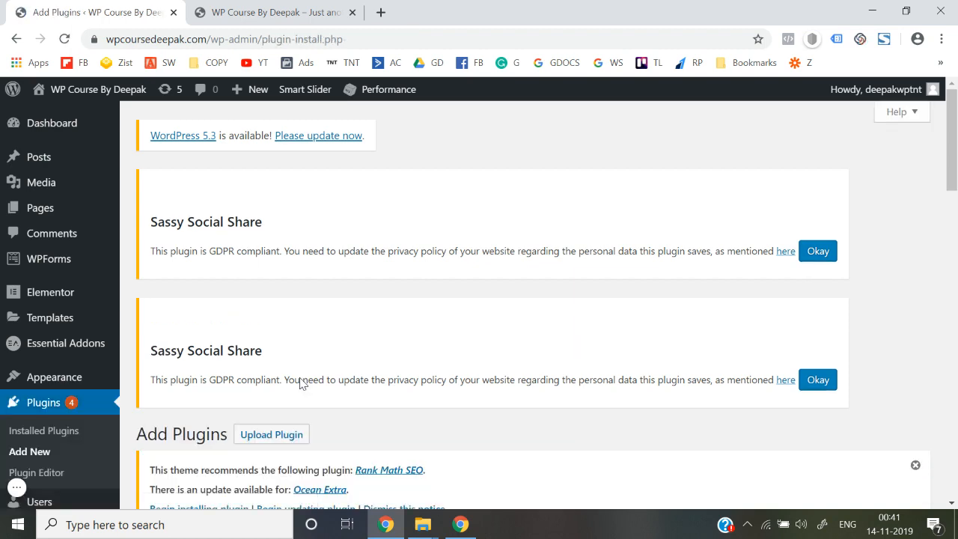
scroll(301, 382, down, 5)
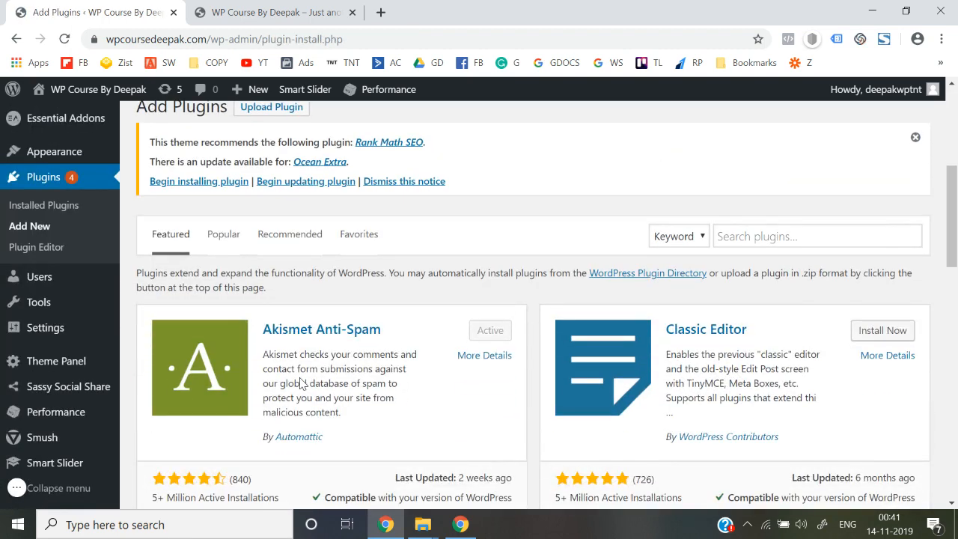
click(751, 237)
text(woocom)
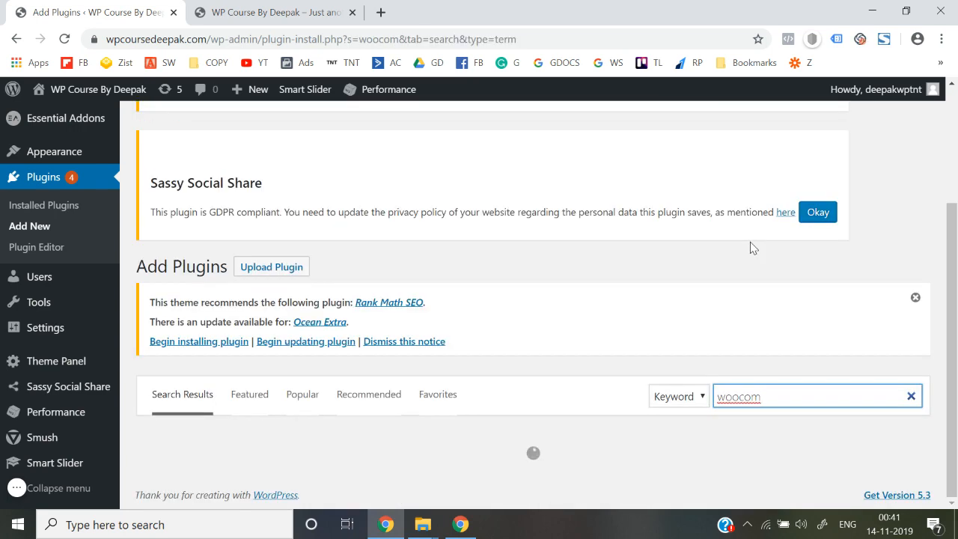
text(merce)
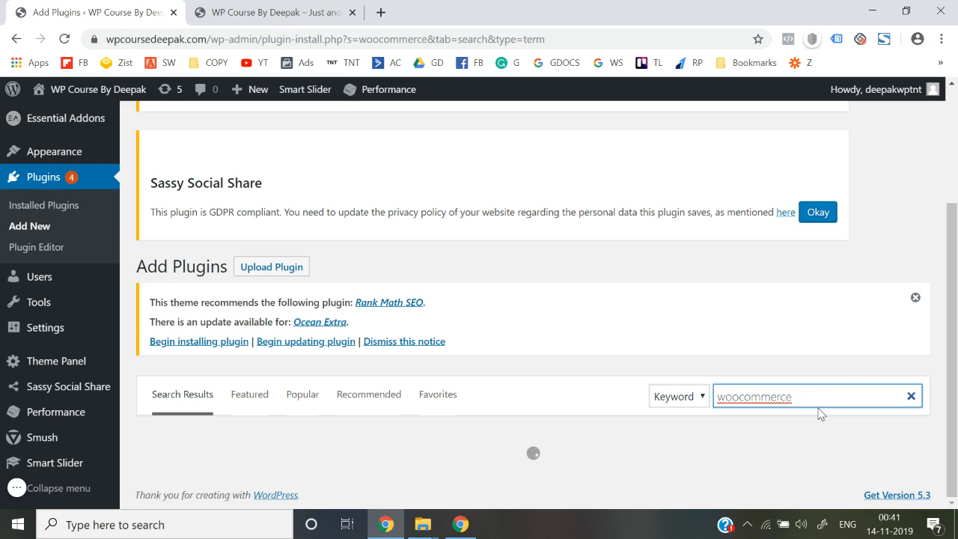
scroll(774, 232, down, 3)
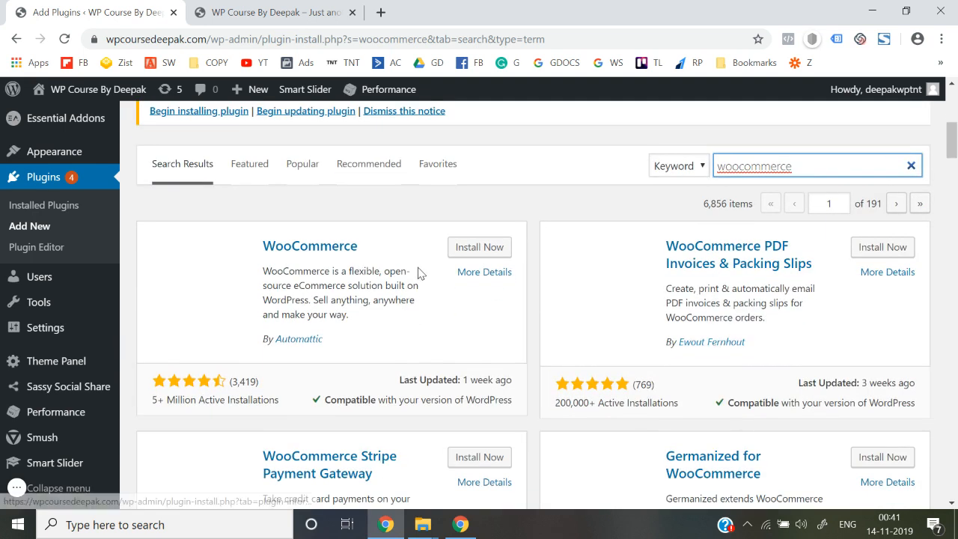
scroll(402, 330, down, 1)
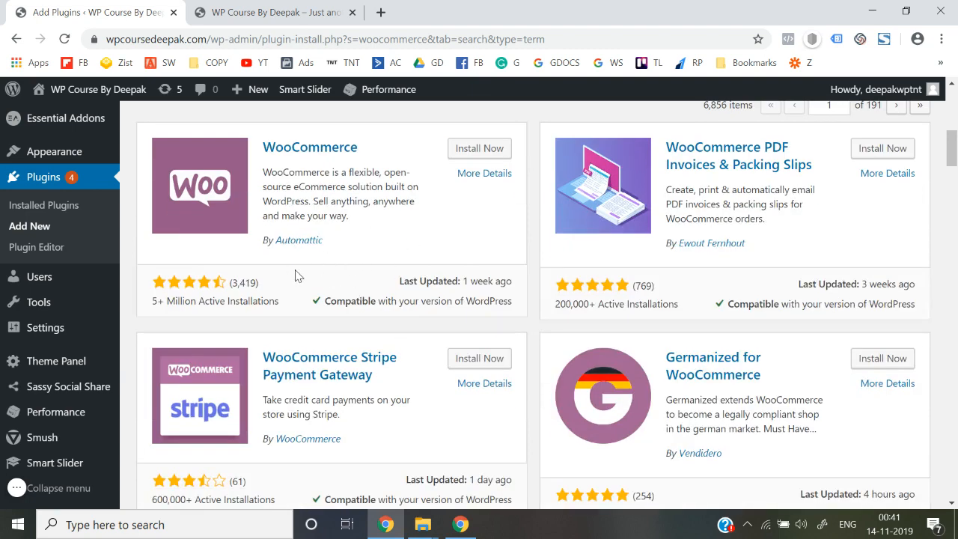
scroll(193, 322, down, 2)
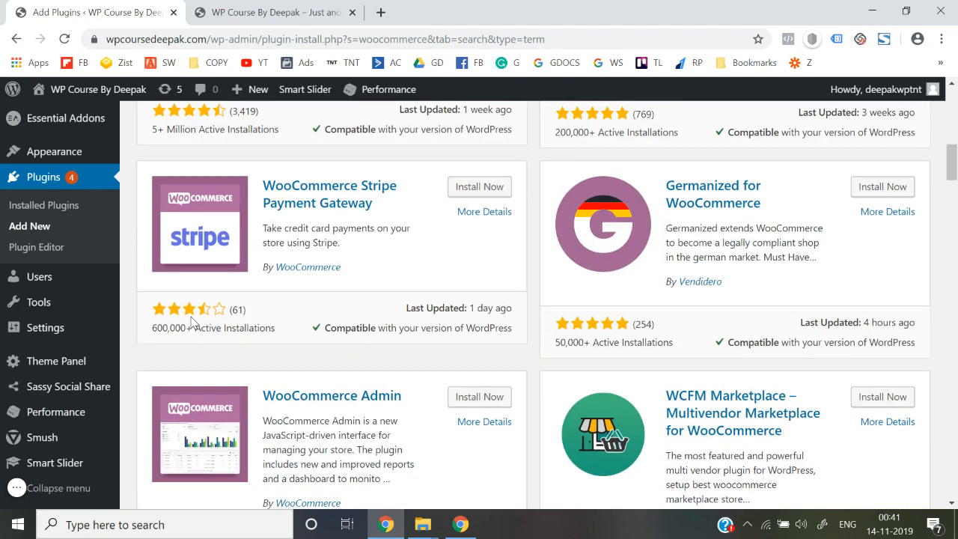
scroll(192, 321, up, 3)
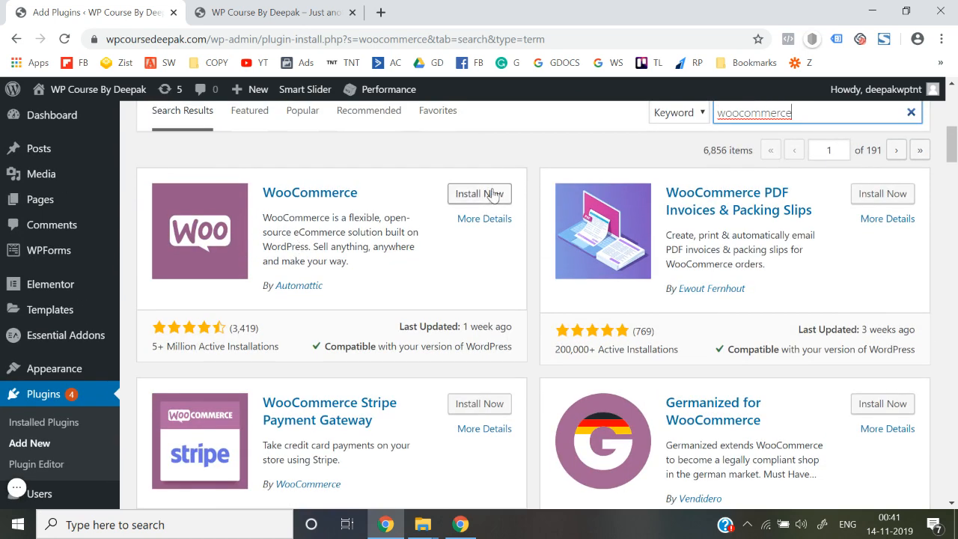
Install and activate WooCommerce, landing on the Setup Wizard's Store setup step.
click(478, 193)
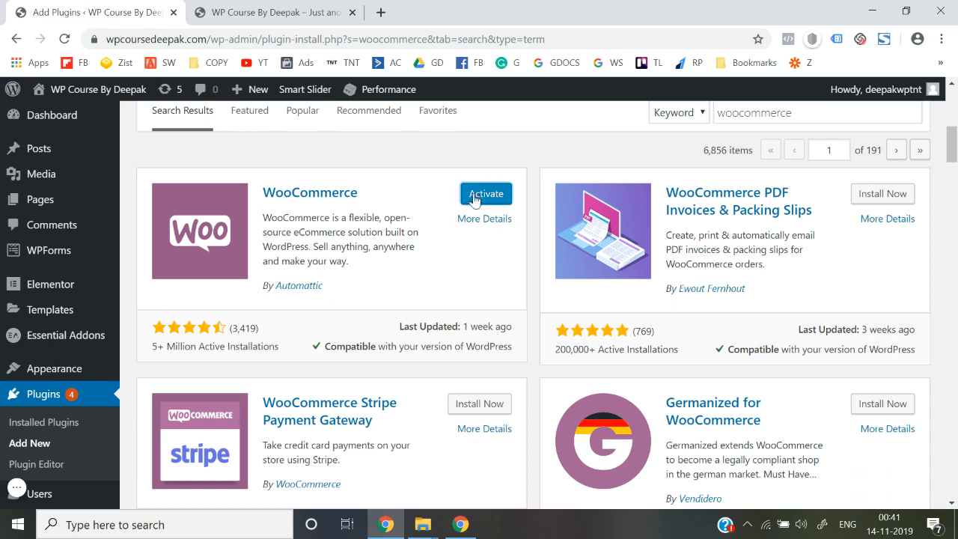
click(476, 195)
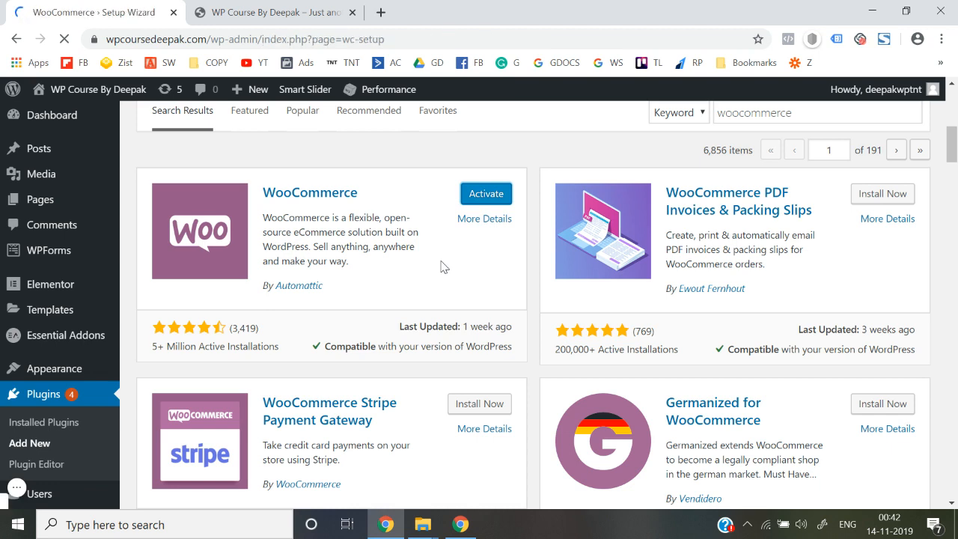
scroll(442, 266, down, 1)
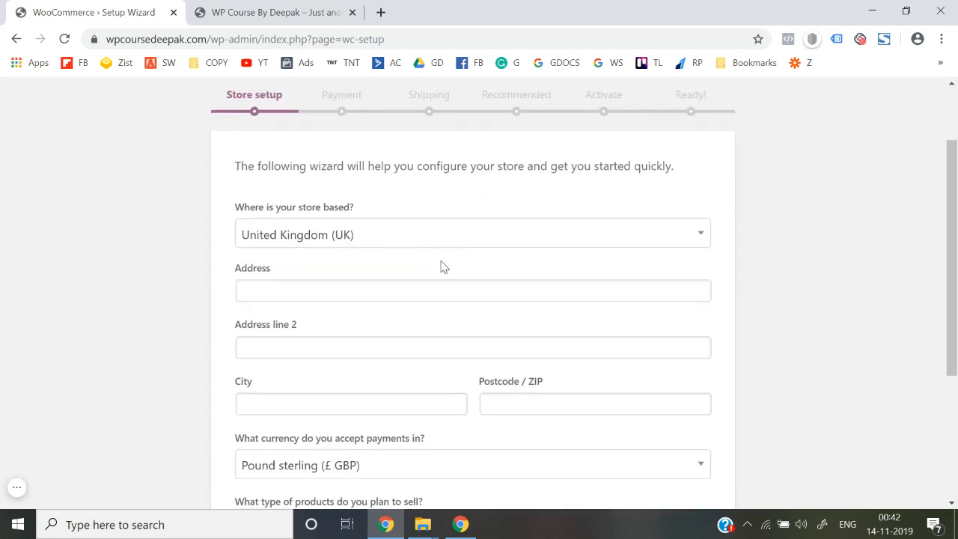
Set the store country to India and enter both street address lines.
click(361, 236)
text(india)
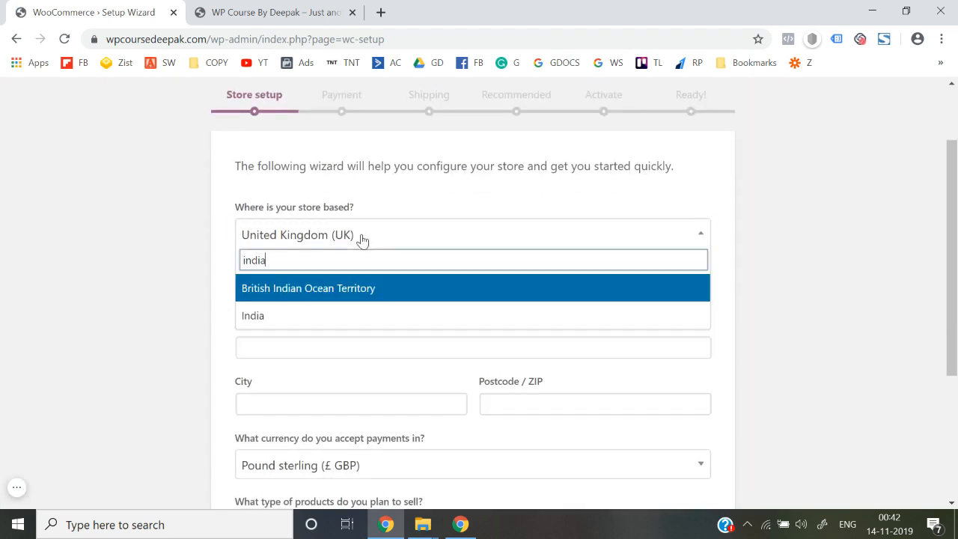
click(298, 317)
scroll(179, 317, down, 1)
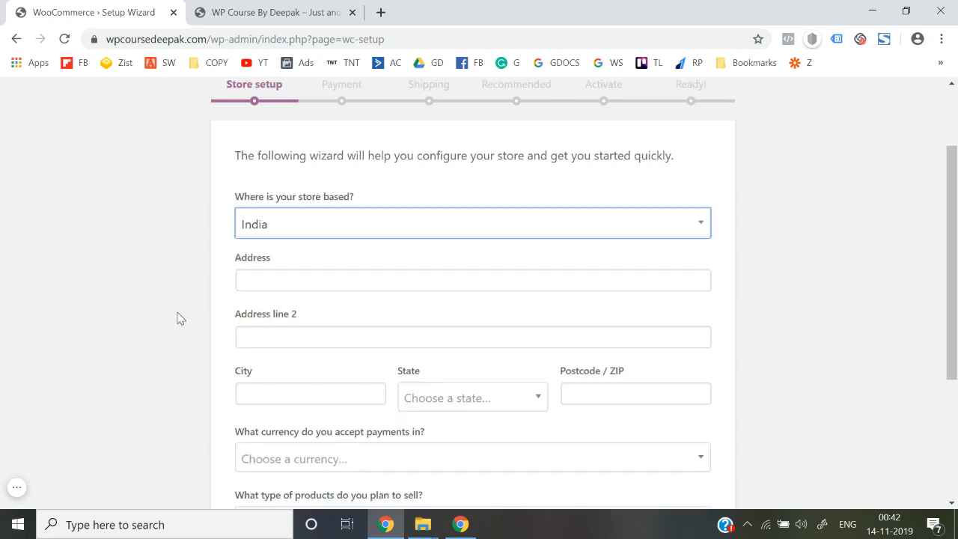
click(270, 232)
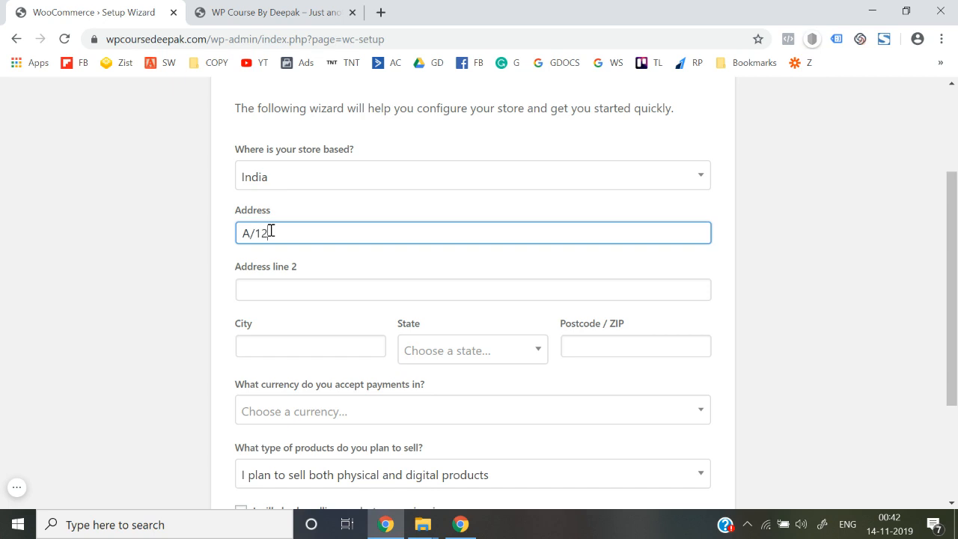
click(265, 297)
text(Delhi)
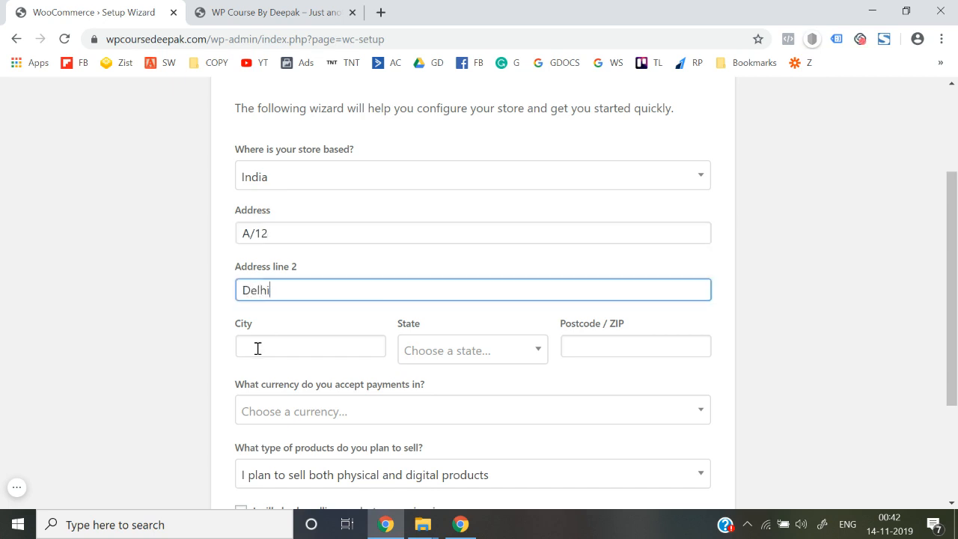
Enter Delhi as the city and state, and fill in the store's postcode.
click(258, 348)
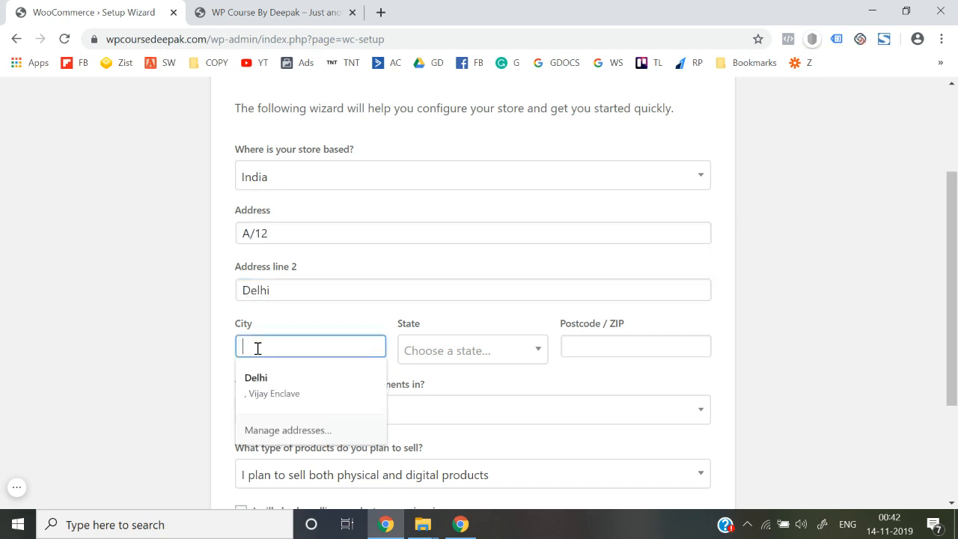
text(Delhi)
key(Tab)
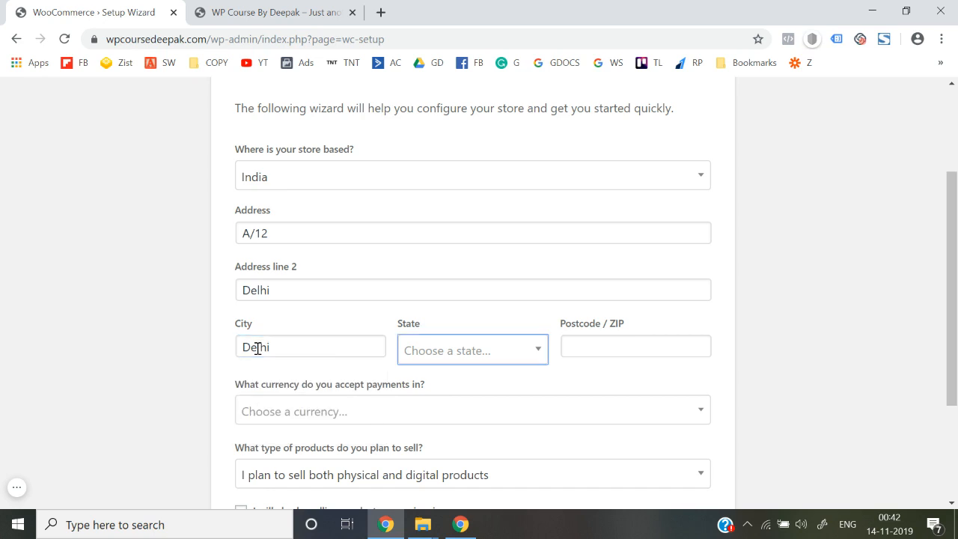
click(428, 352)
text(del)
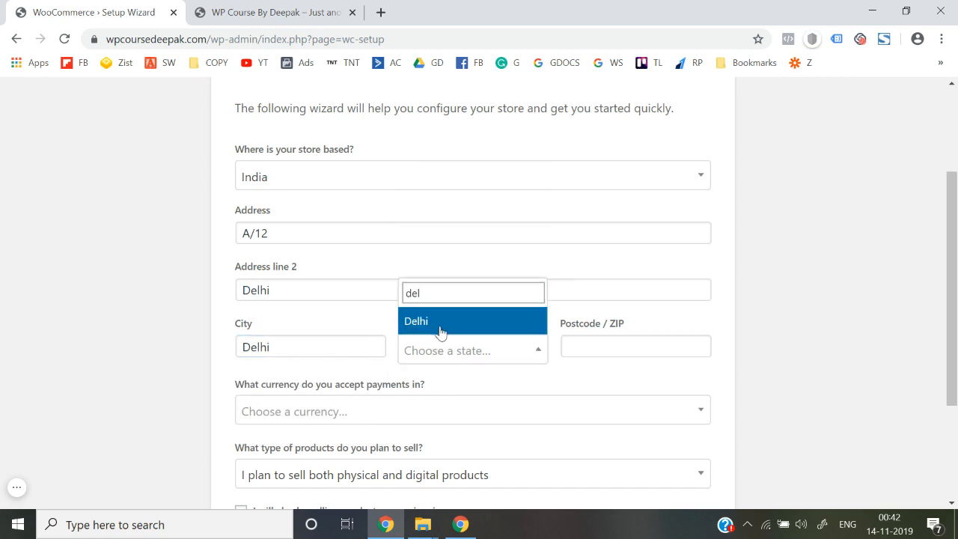
click(439, 329)
click(576, 338)
text(11)
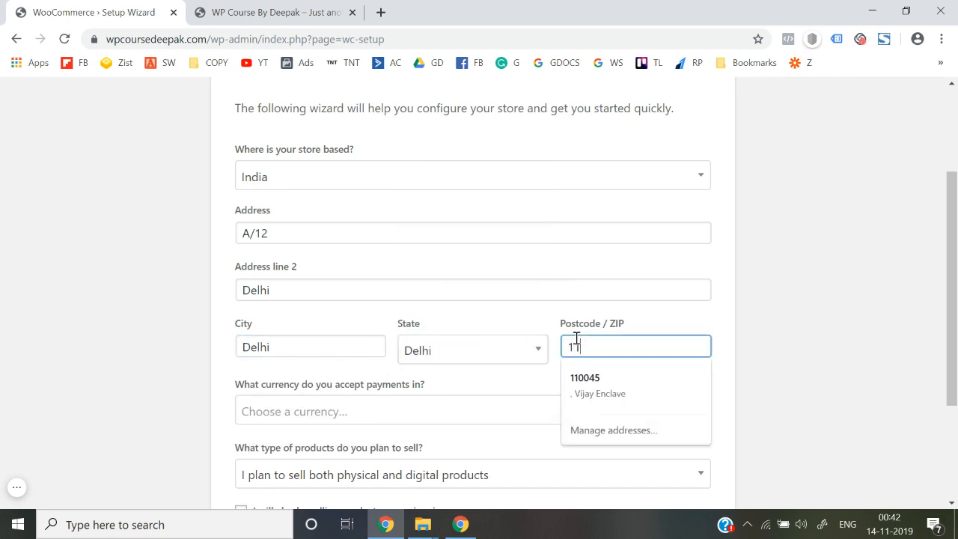
text(0018)
Choose Indian rupee (₹ INR) currency and physical products only, then submit the setup.
scroll(576, 338, down, 1)
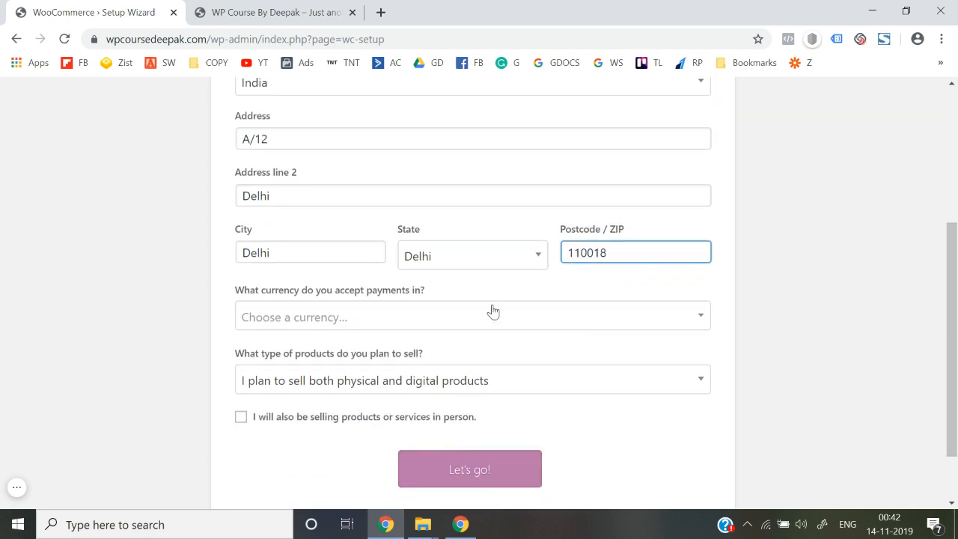
click(400, 319)
text(india)
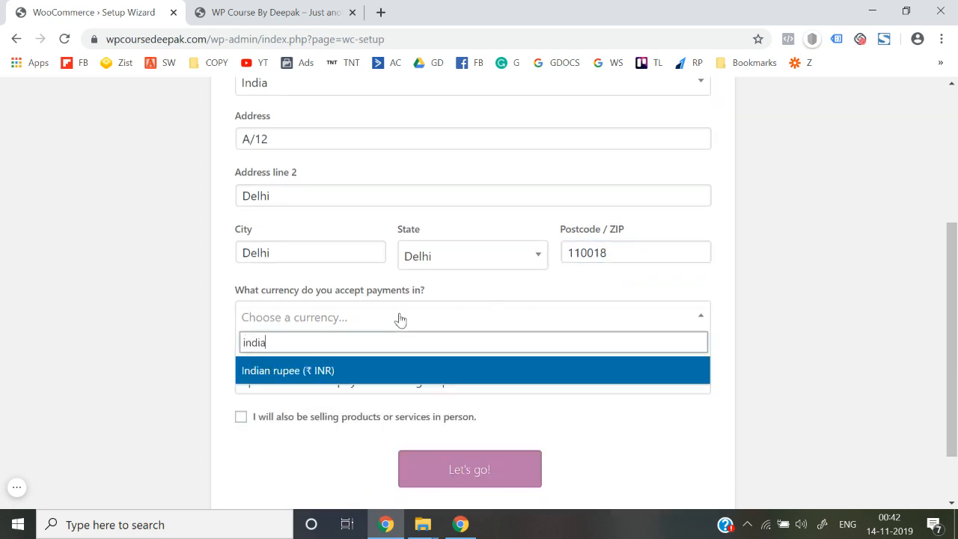
click(374, 374)
scroll(291, 367, down, 1)
click(382, 314)
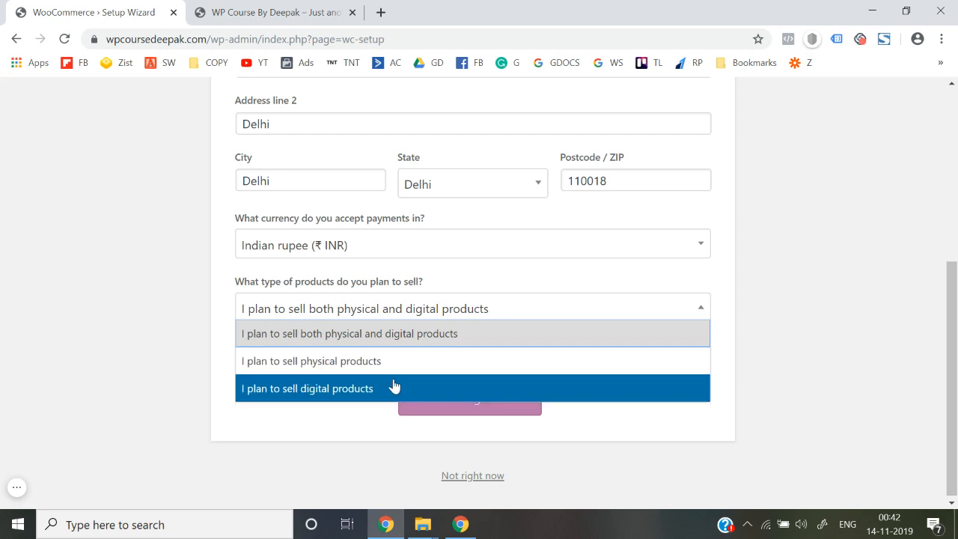
click(310, 361)
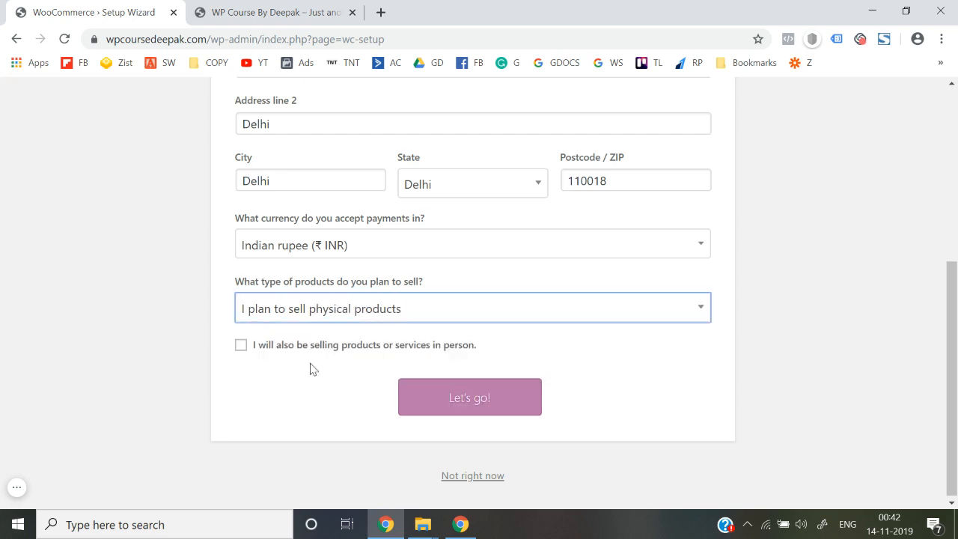
click(450, 408)
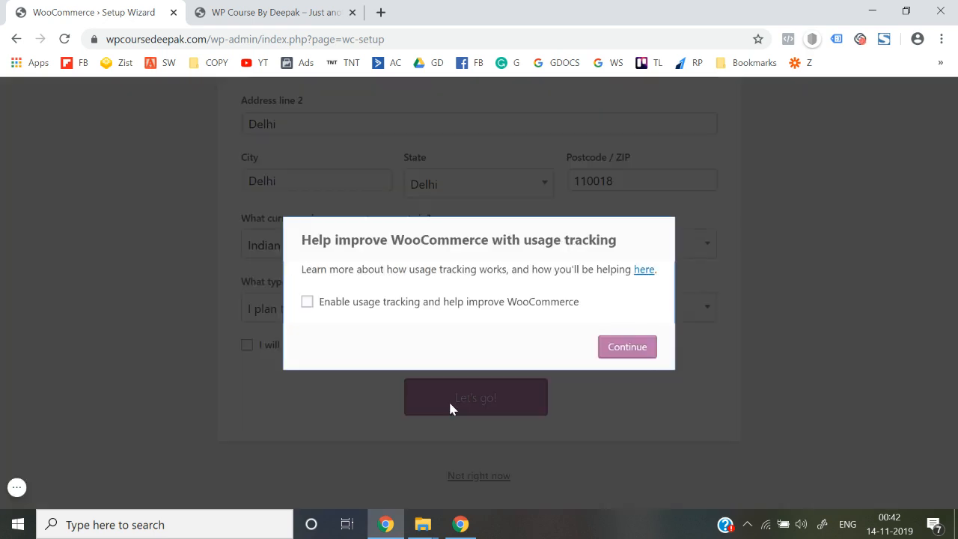
Continue without usage tracking, switch PayPal off, and move past the Payment step.
click(624, 356)
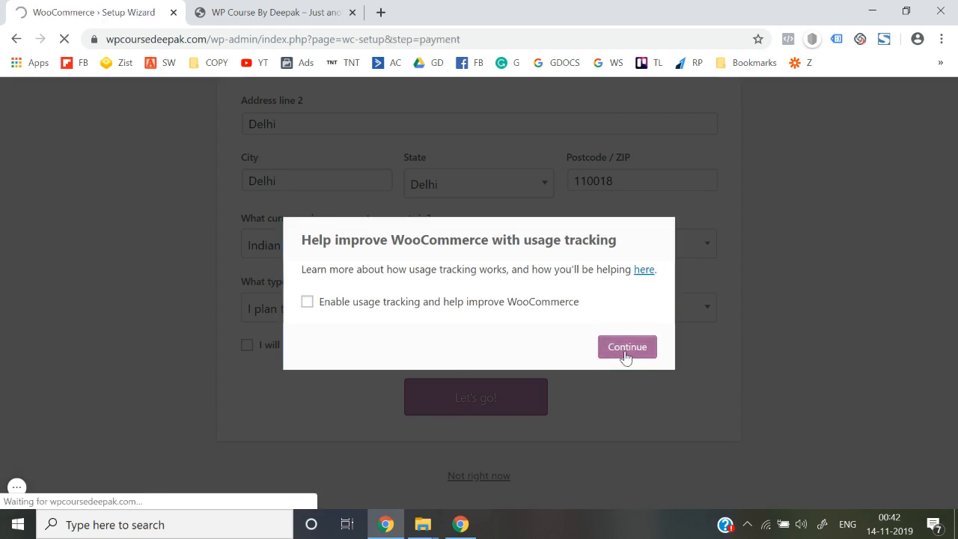
scroll(625, 356, down, 1)
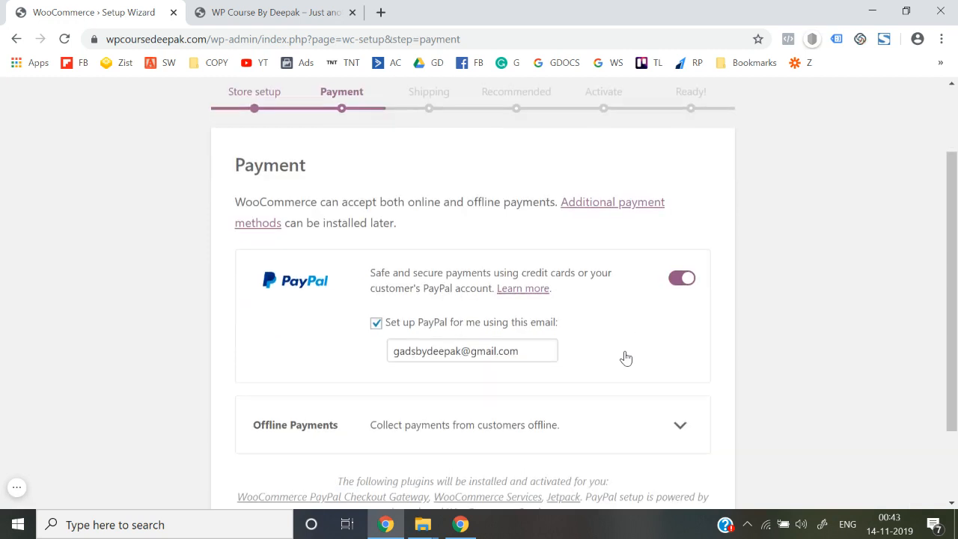
click(679, 282)
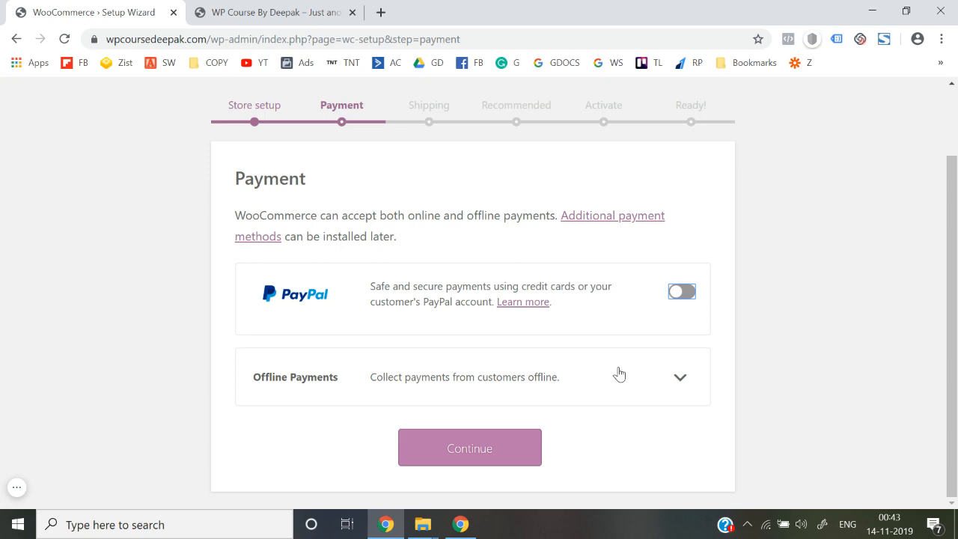
click(483, 449)
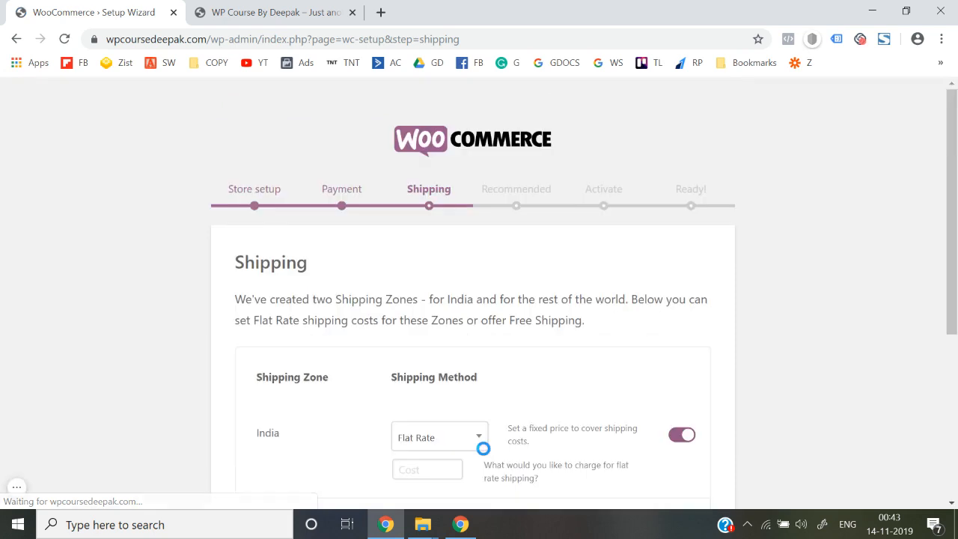
Turn off Flat Rate shipping for the India and rest-of-world zones, then continue.
scroll(483, 449, down, 2)
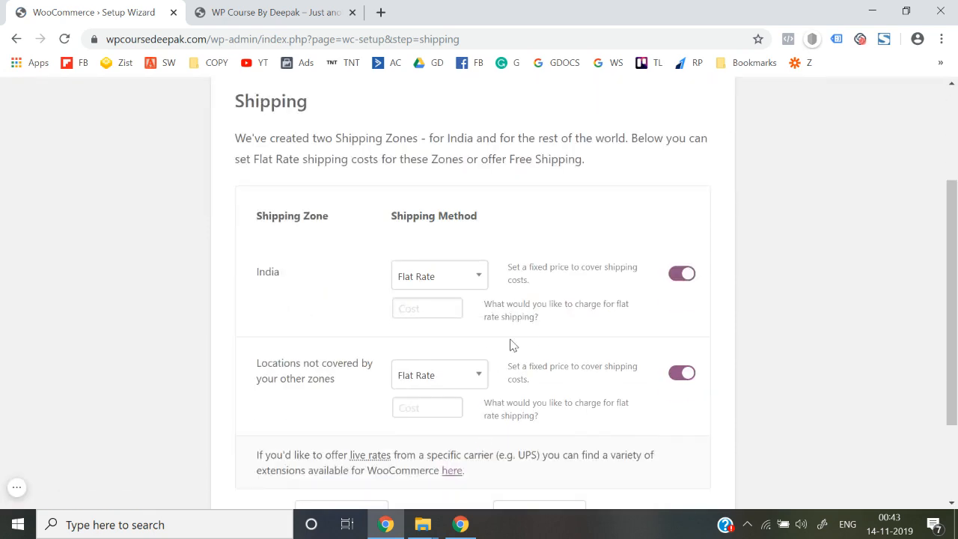
scroll(513, 345, down, 2)
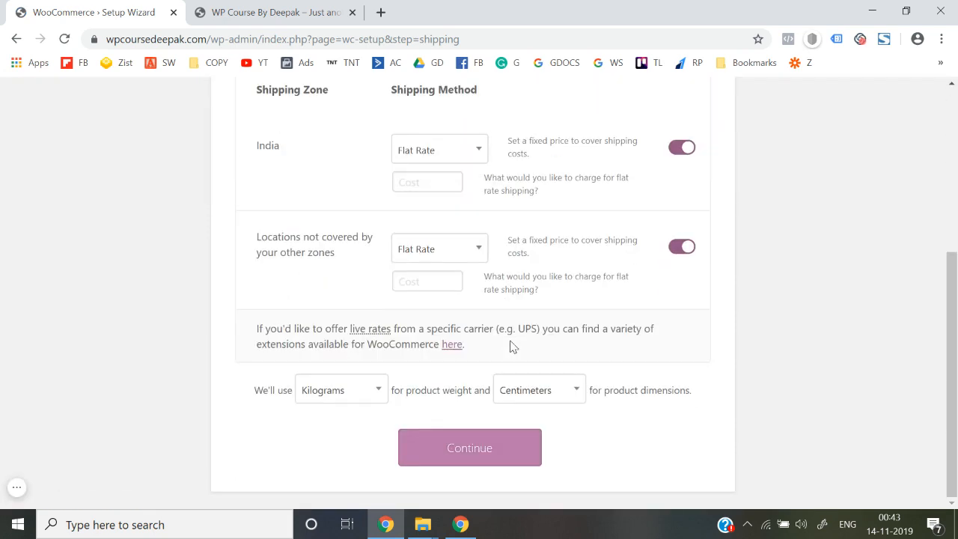
click(681, 152)
click(679, 248)
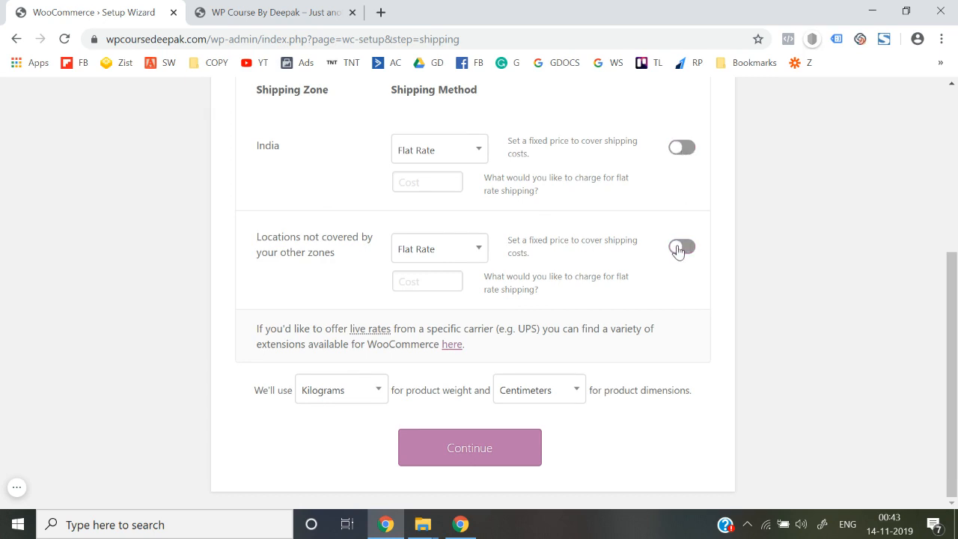
click(475, 446)
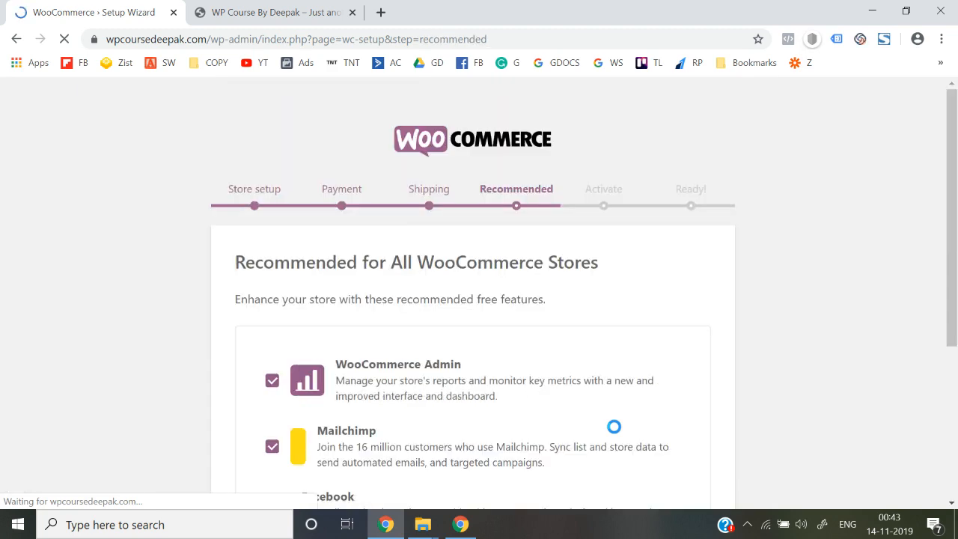
Deselect WooCommerce Admin, Mailchimp and Facebook, then skip the Recommended and Jetpack steps.
scroll(591, 412, down, 2)
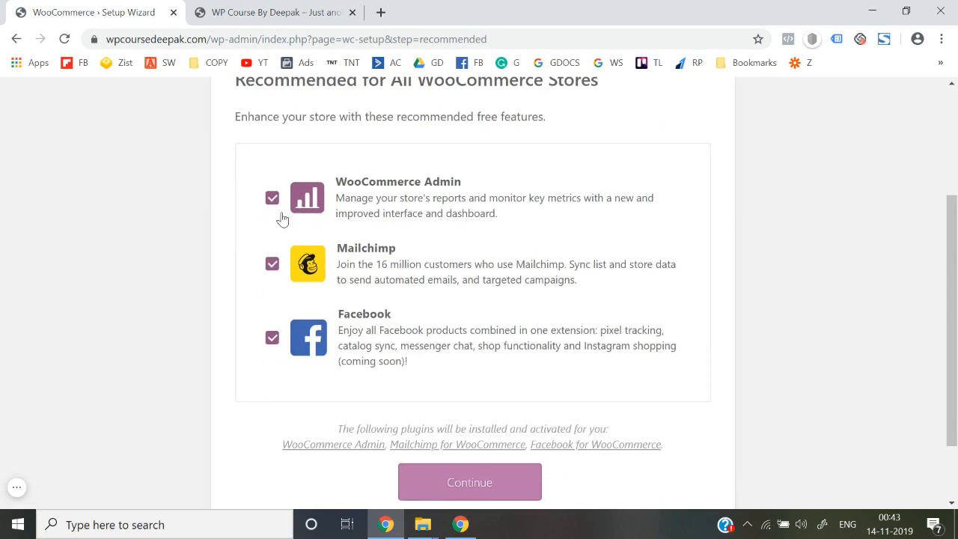
click(274, 199)
click(274, 265)
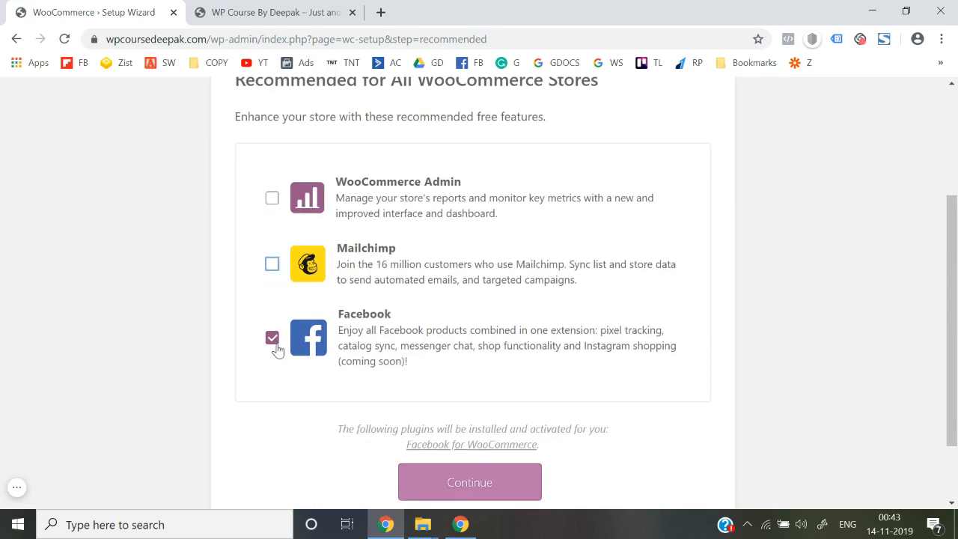
click(274, 346)
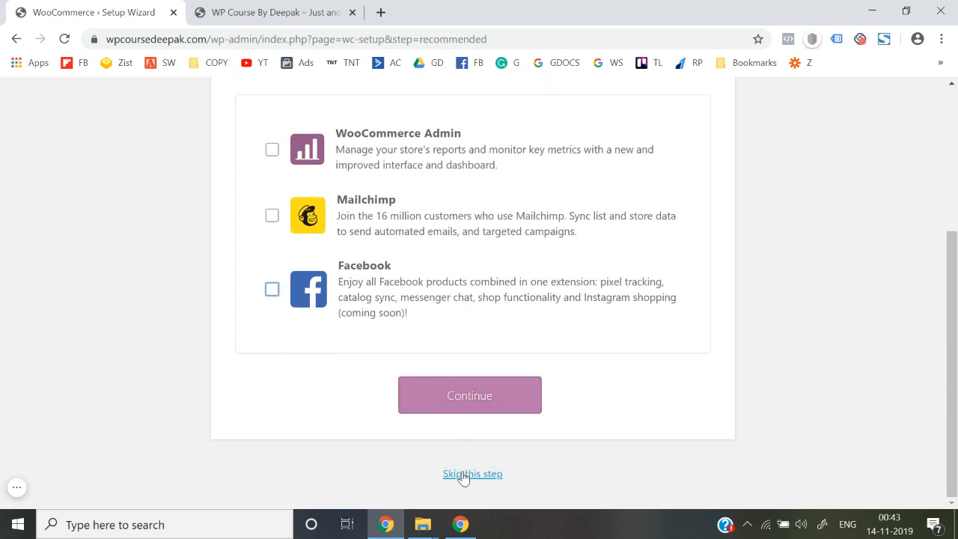
click(457, 395)
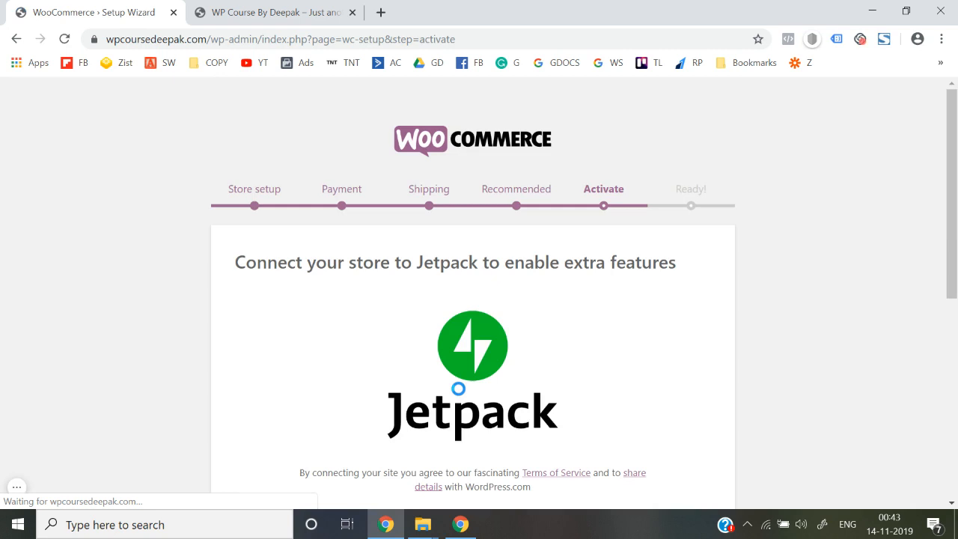
scroll(458, 389, down, 5)
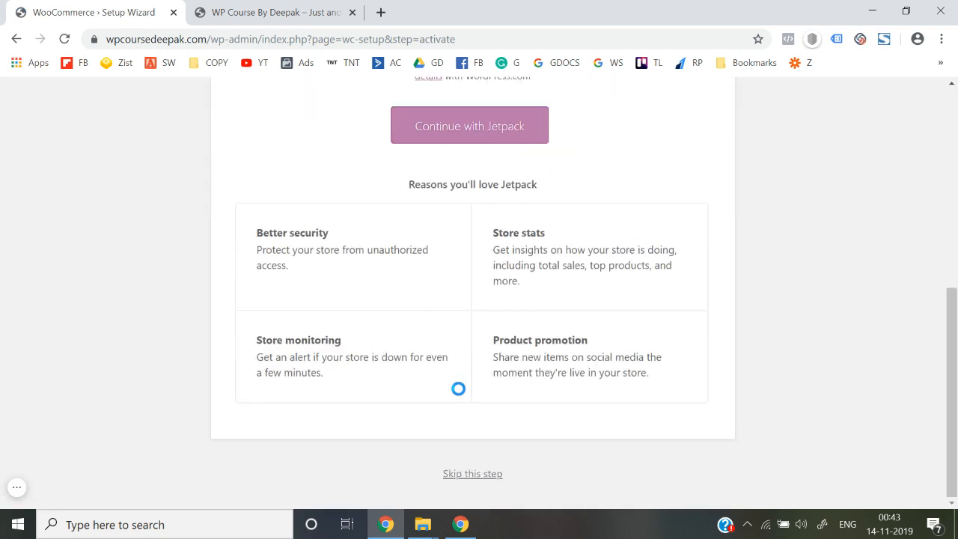
click(469, 475)
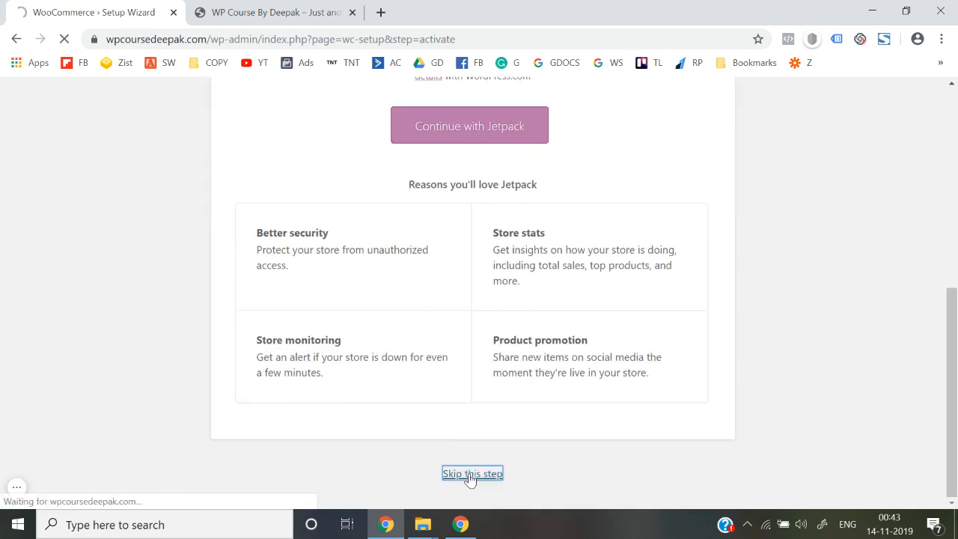
Scroll the Ready! page and go to the WordPress admin Dashboard.
scroll(469, 480, down, 5)
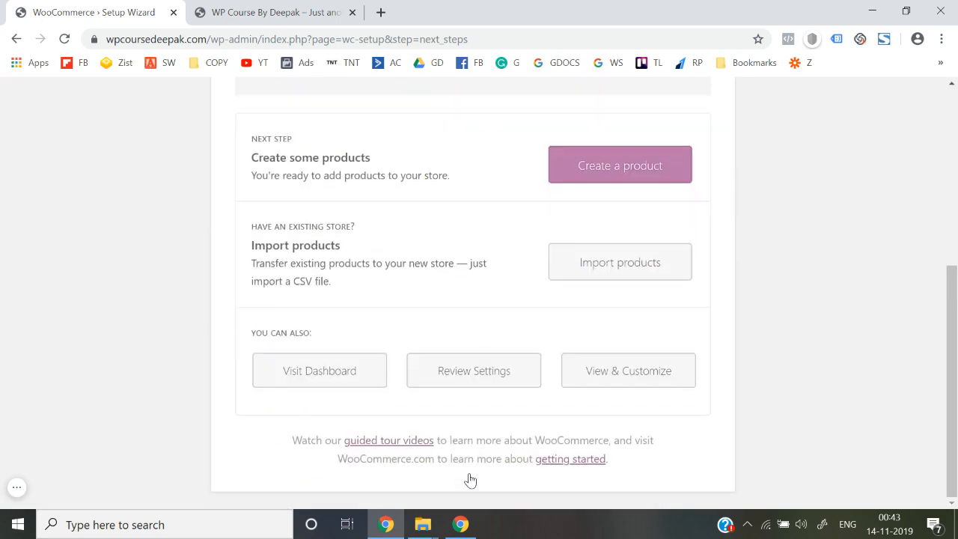
scroll(385, 449, up, 5)
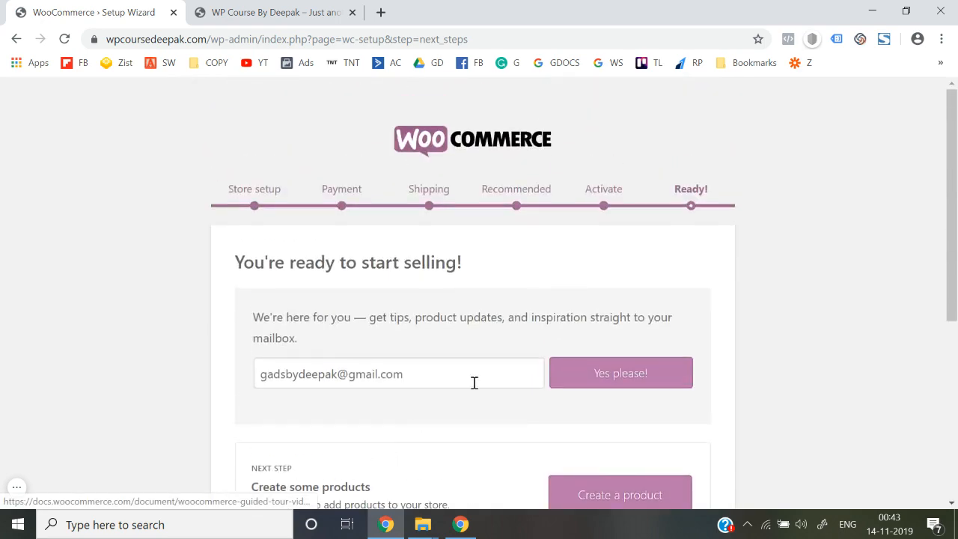
scroll(520, 367, down, 3)
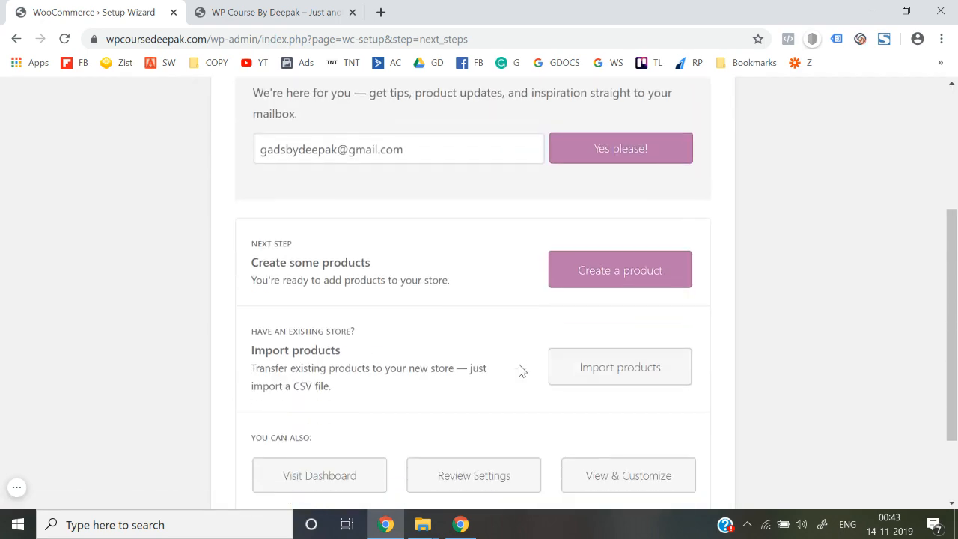
scroll(430, 421, down, 1)
click(322, 390)
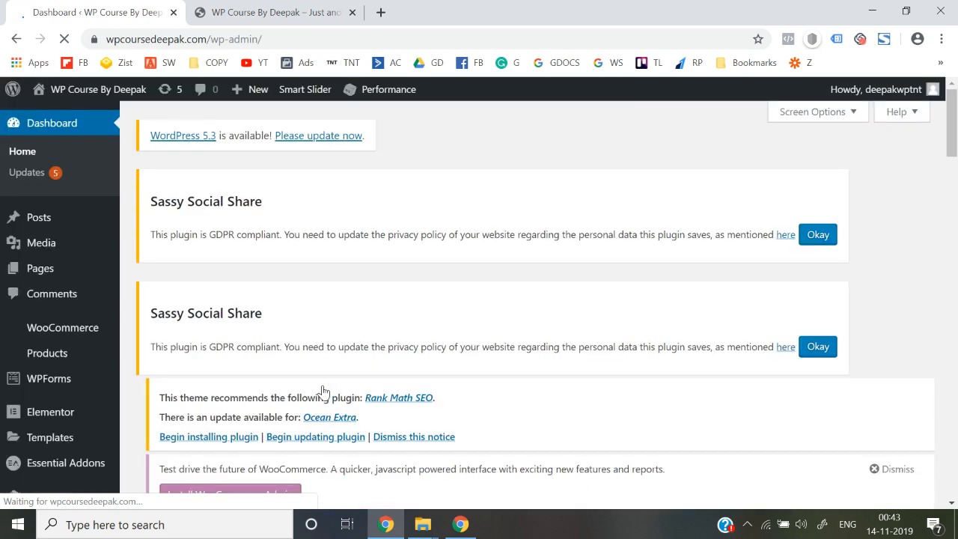
Dismiss the Smush, WooCommerce Admin, Sassy Social Share GDPR and theme recommendation notices.
scroll(771, 232, down, 4)
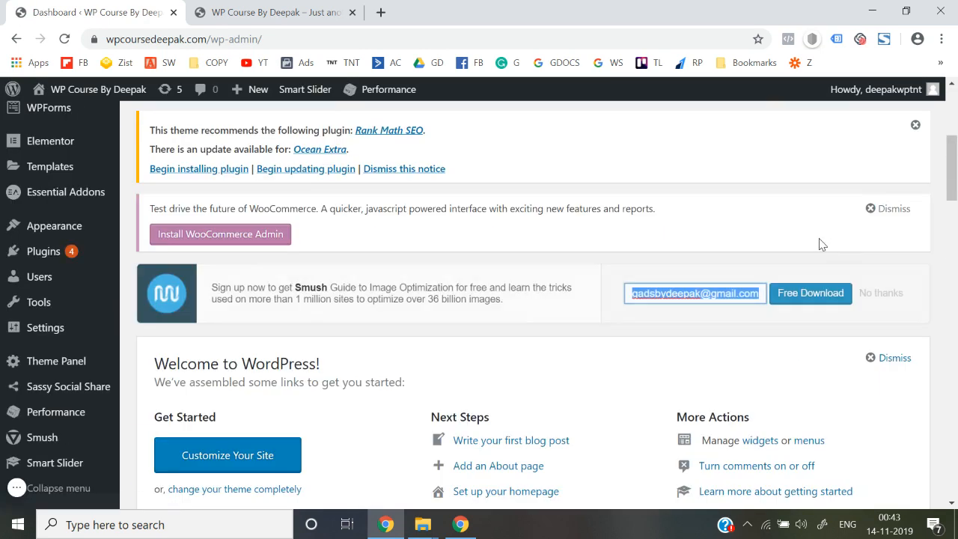
click(880, 293)
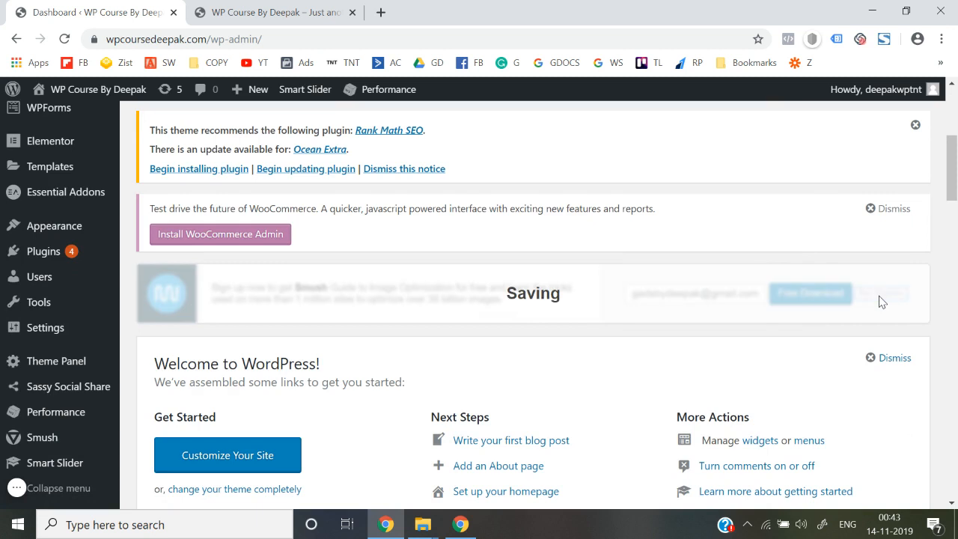
click(888, 209)
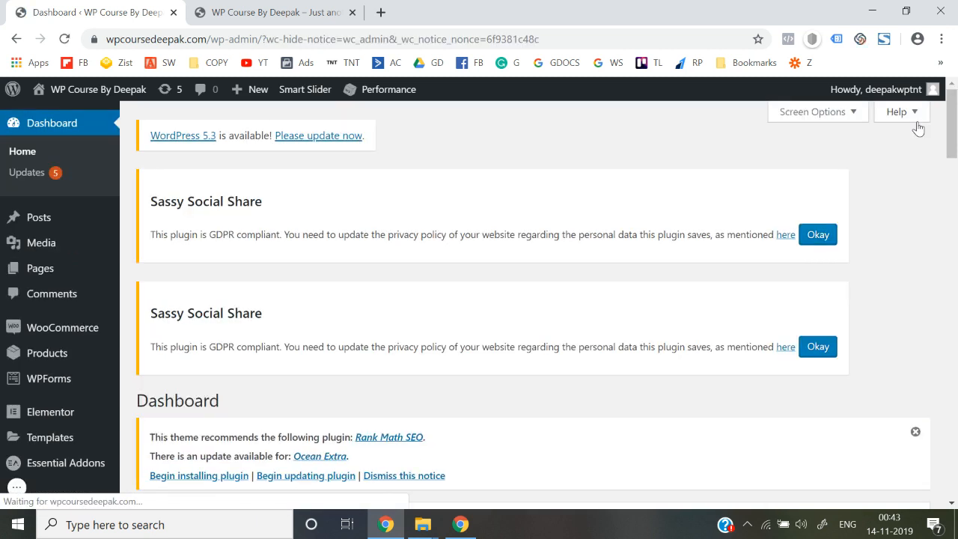
click(817, 241)
click(819, 247)
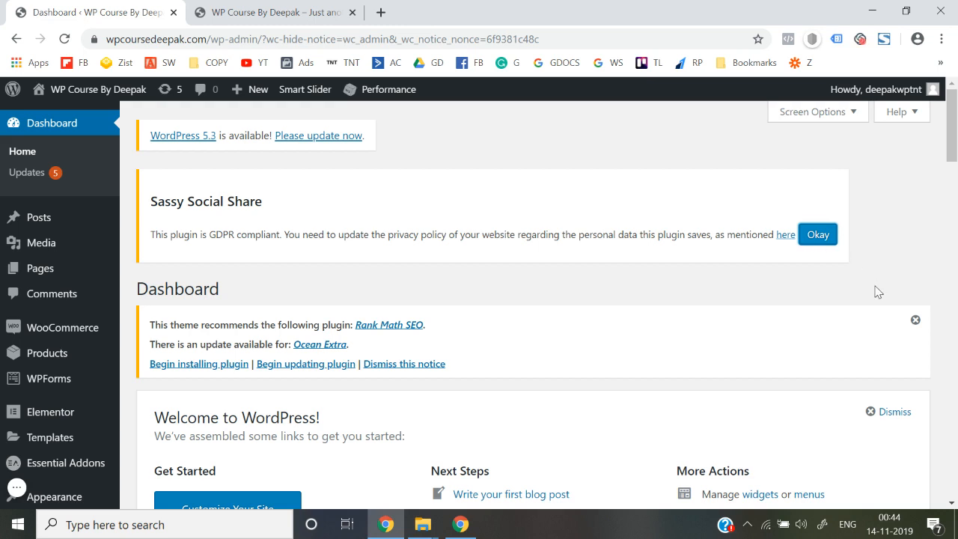
click(915, 320)
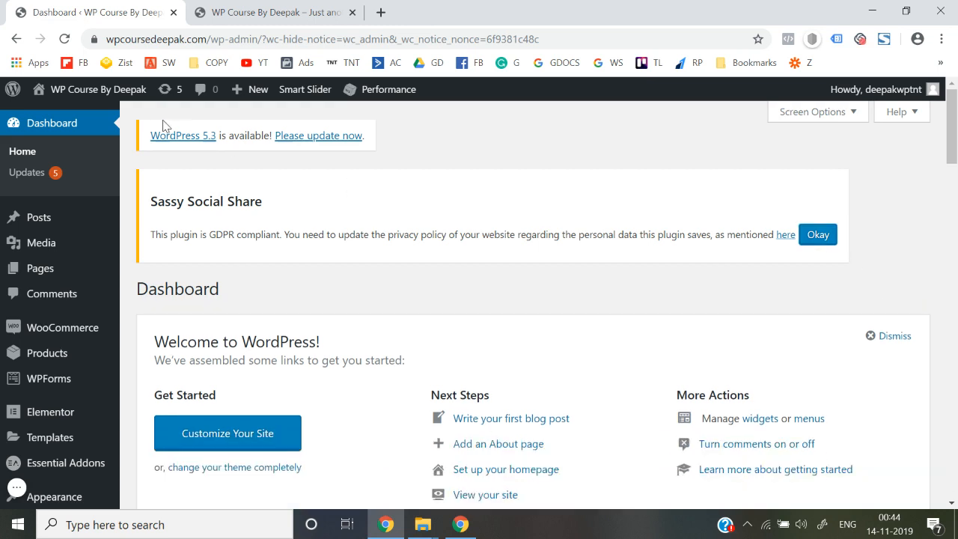
mouse_move(107, 93)
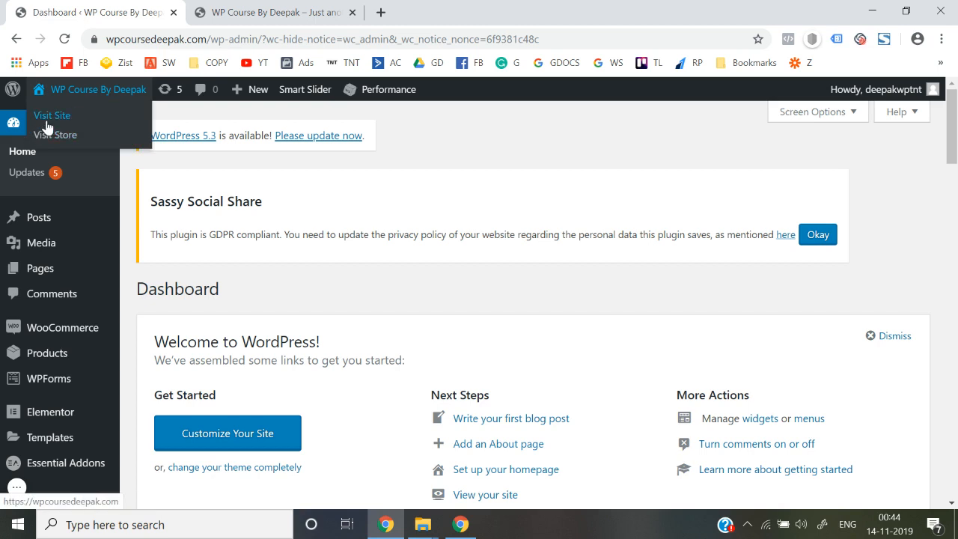
right_click(47, 123)
click(108, 130)
click(243, 8)
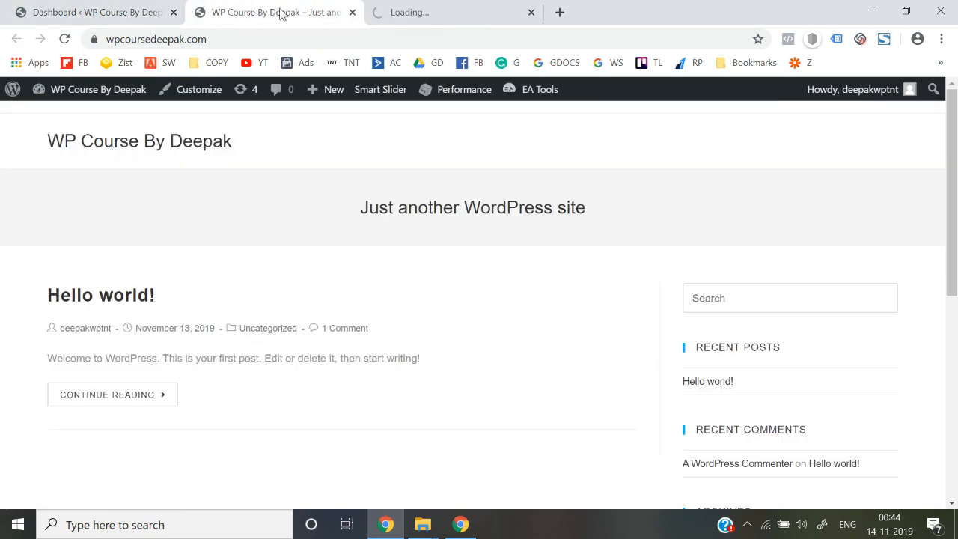
click(352, 12)
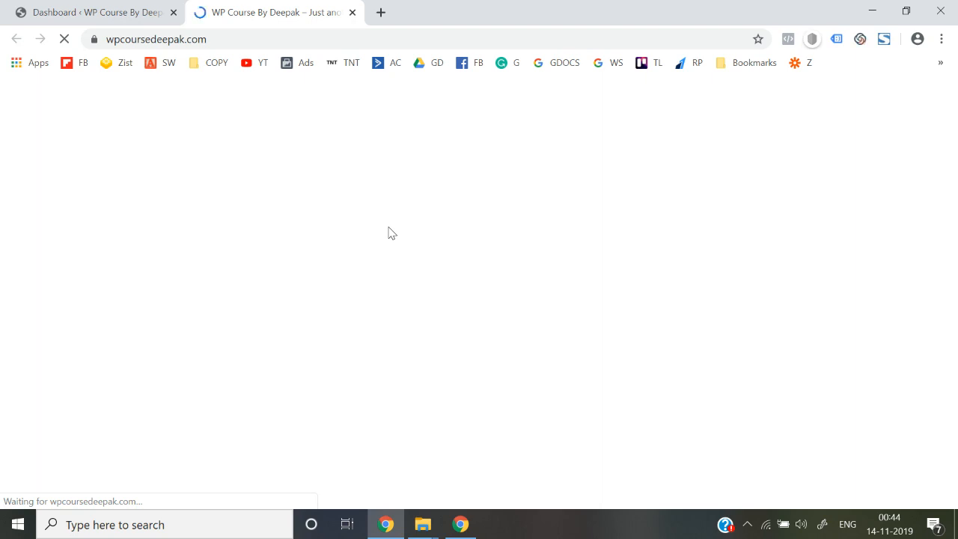
click(142, 10)
scroll(119, 299, down, 1)
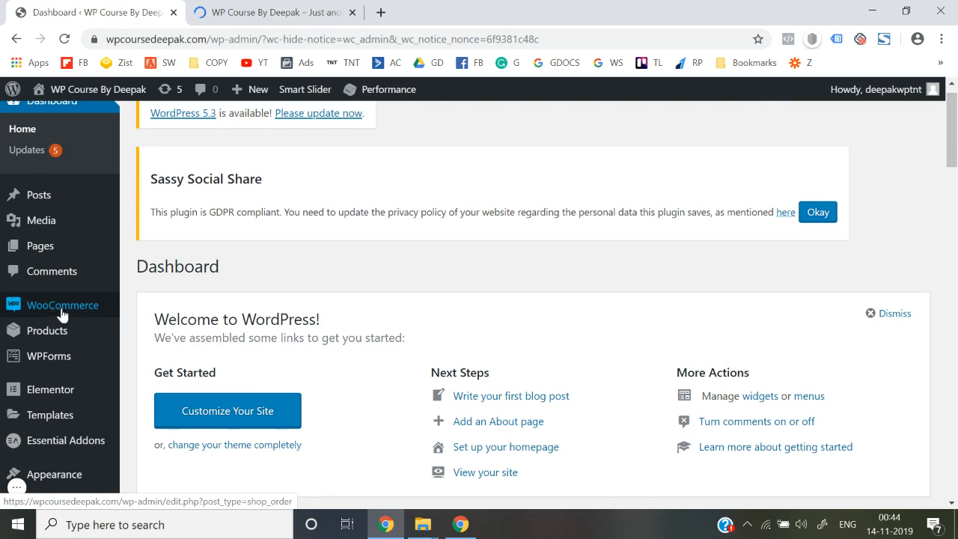
scroll(85, 311, down, 1)
mouse_move(96, 276)
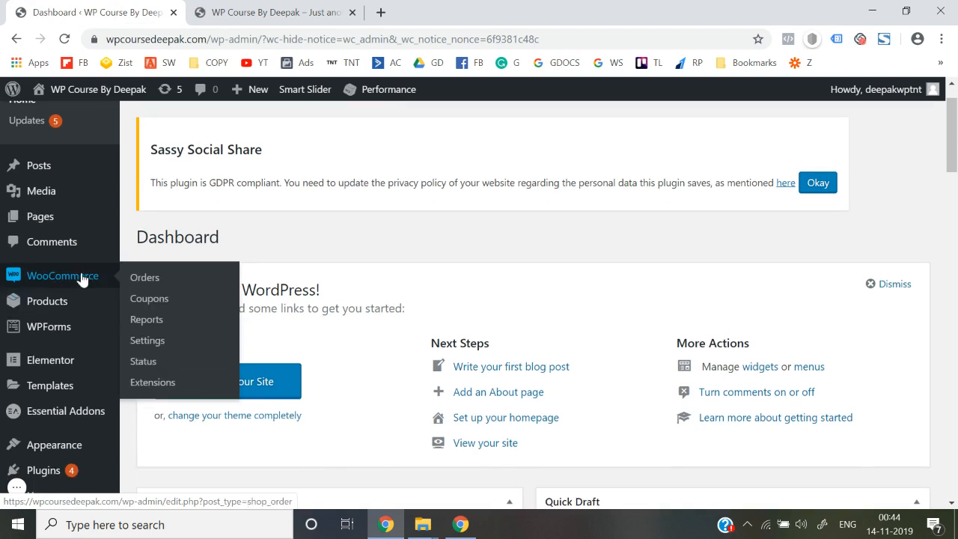
mouse_move(66, 305)
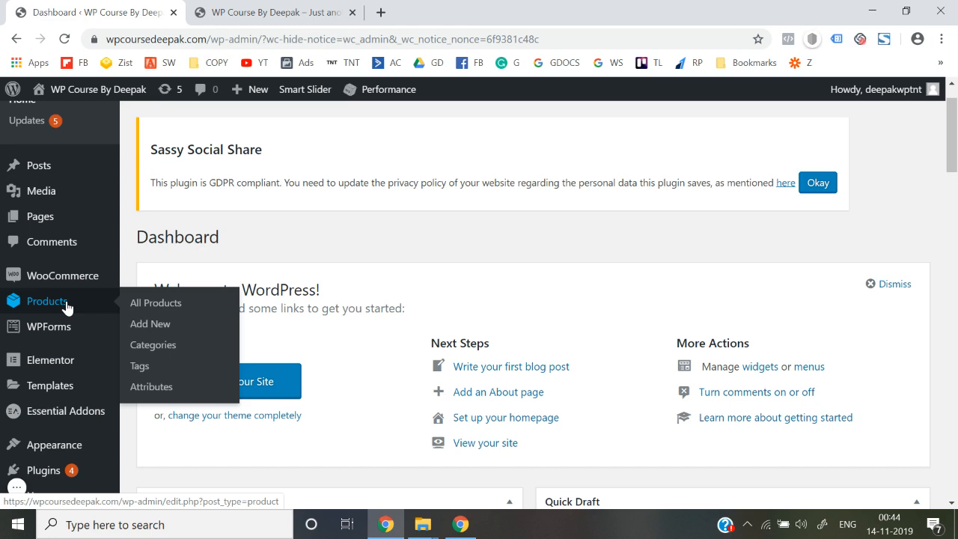
click(278, 10)
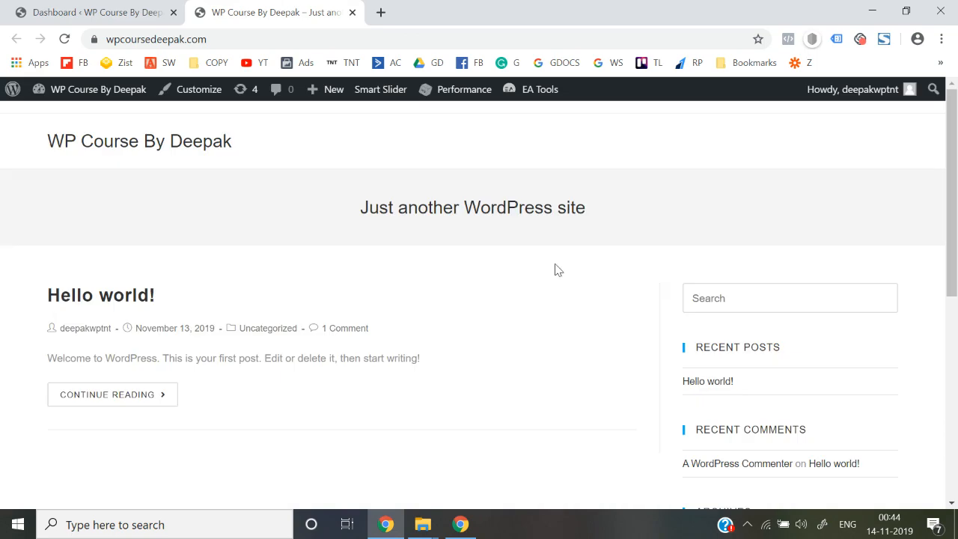
scroll(558, 269, down, 8)
scroll(557, 270, up, 10)
click(157, 146)
click(134, 12)
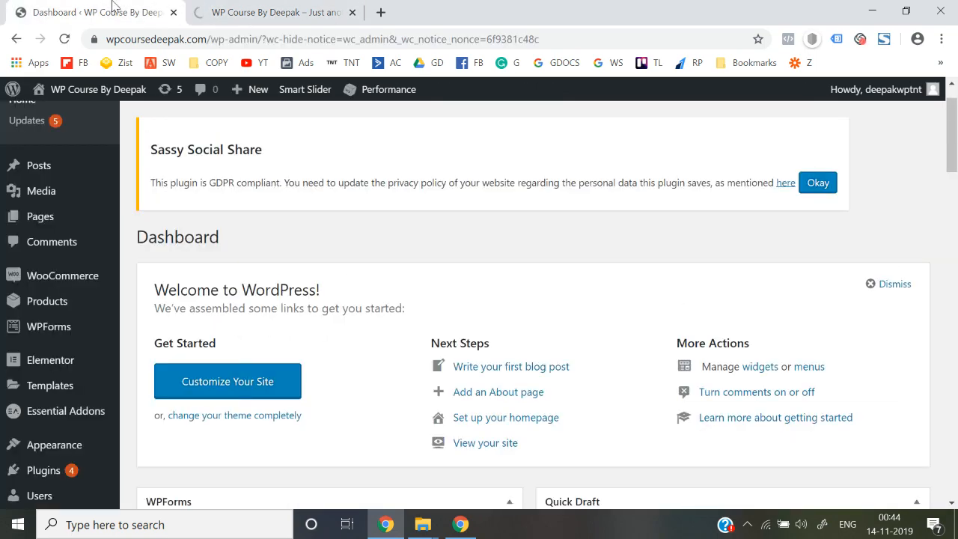
View the empty WooCommerce Orders list.
click(75, 283)
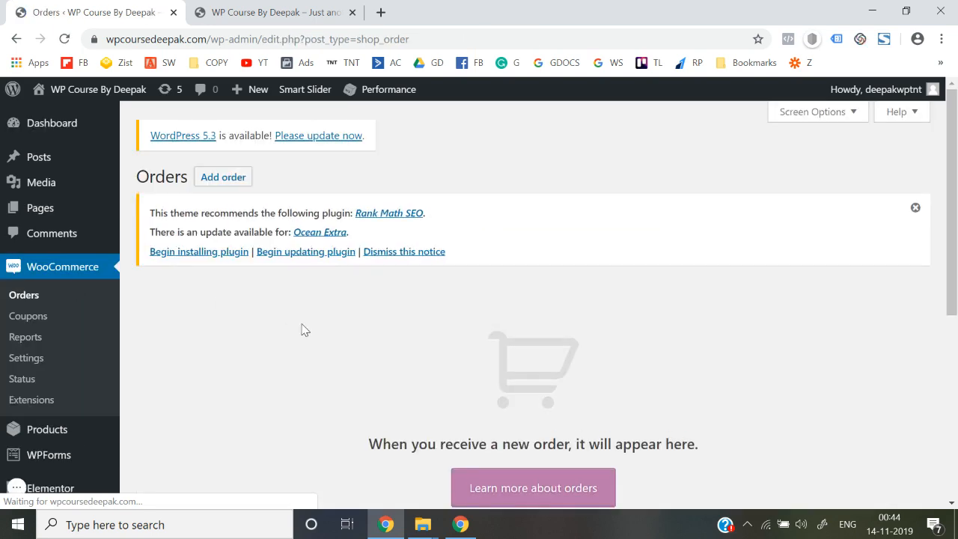
scroll(302, 328, down, 4)
scroll(301, 329, up, 4)
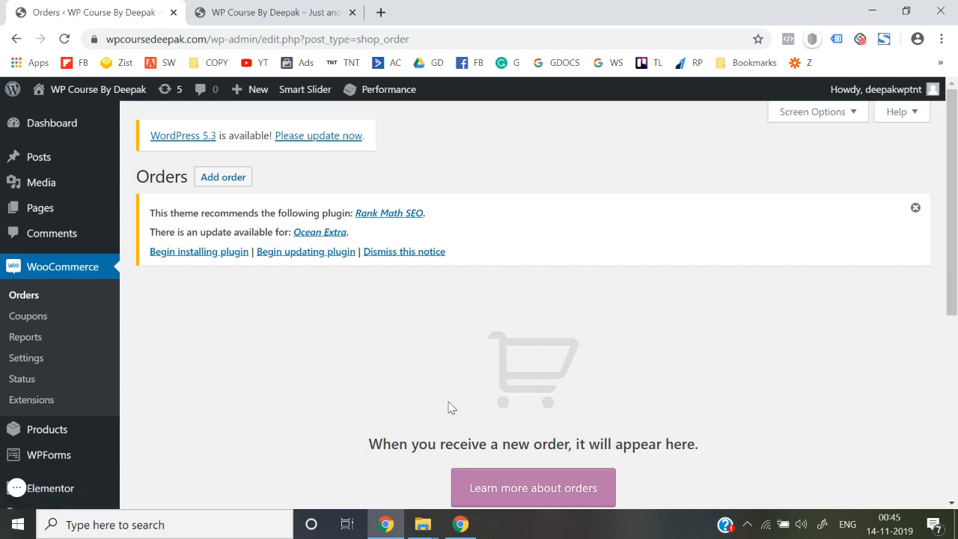
scroll(447, 400, down, 2)
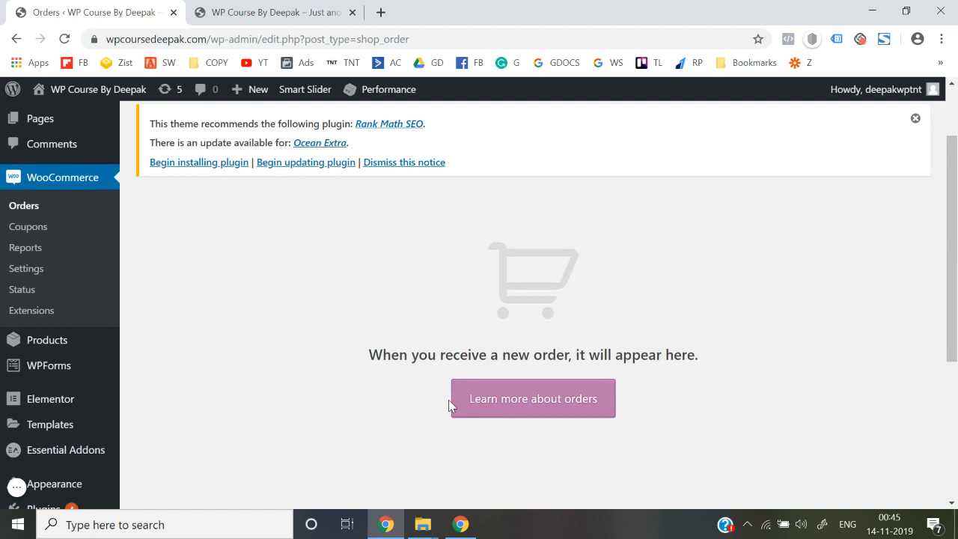
Look over the Coupons page, which has no coupons yet.
click(35, 234)
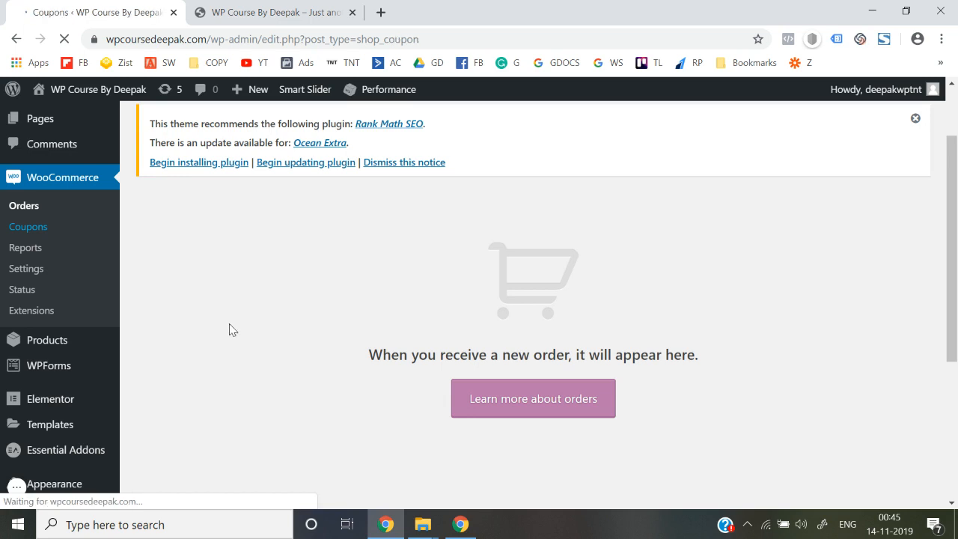
scroll(229, 323, down, 2)
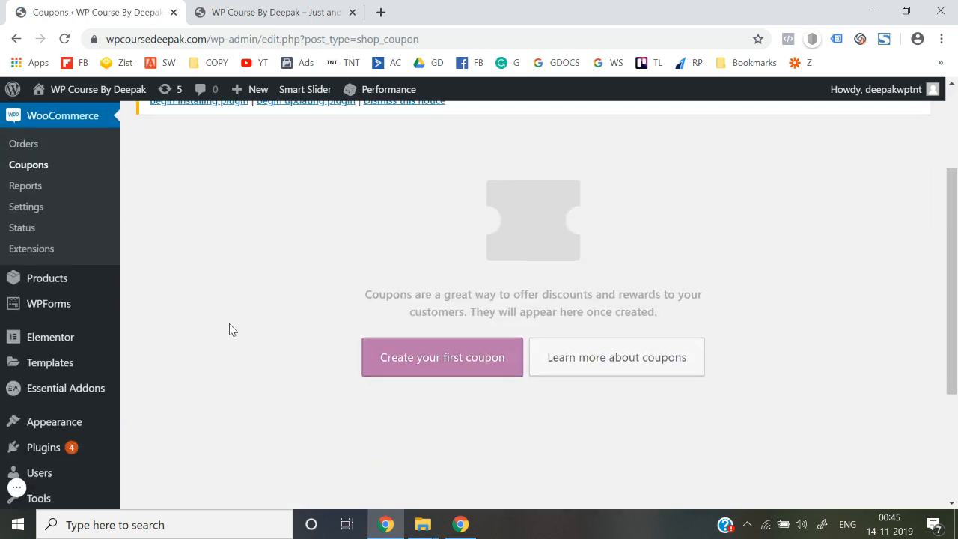
scroll(229, 323, up, 2)
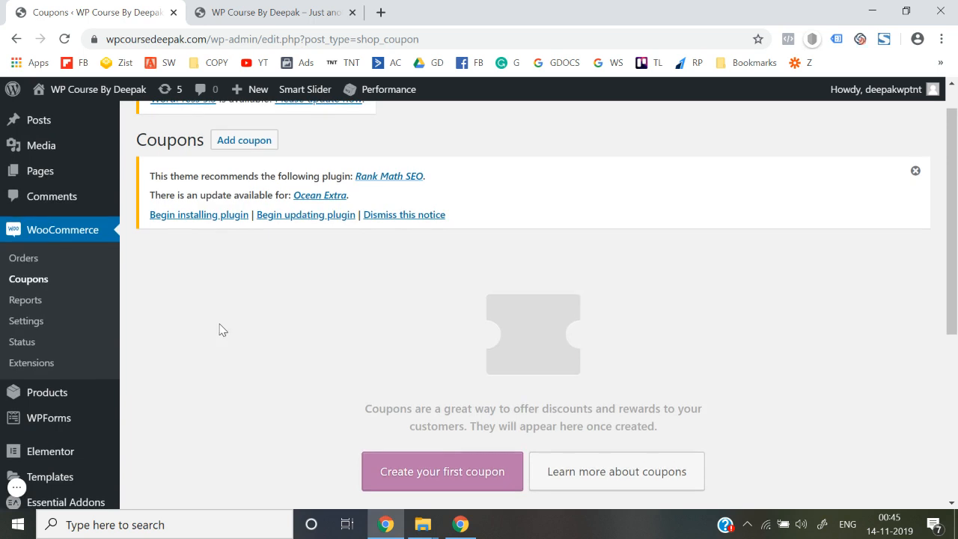
click(30, 302)
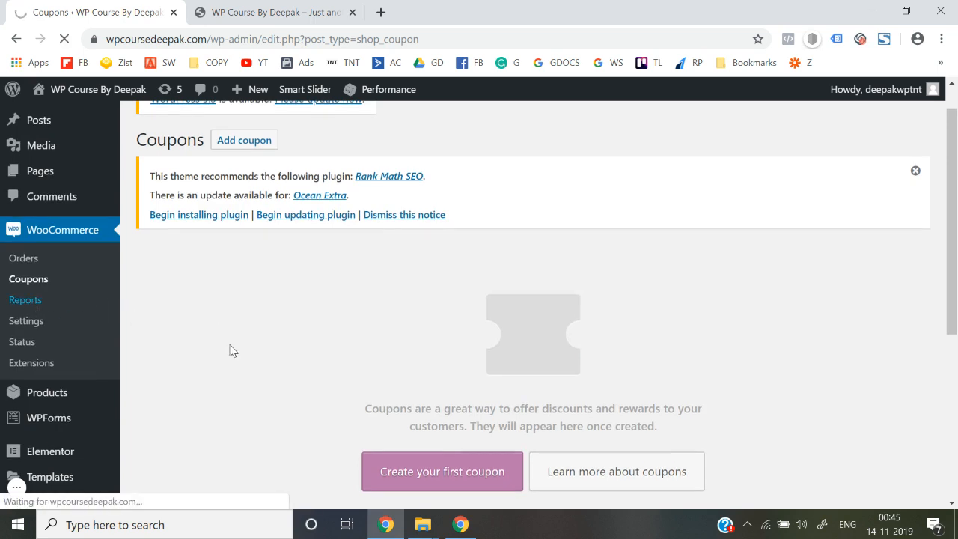
Show this month's sales report: ₹0.00 gross and net sales, 0 orders.
scroll(231, 349, down, 2)
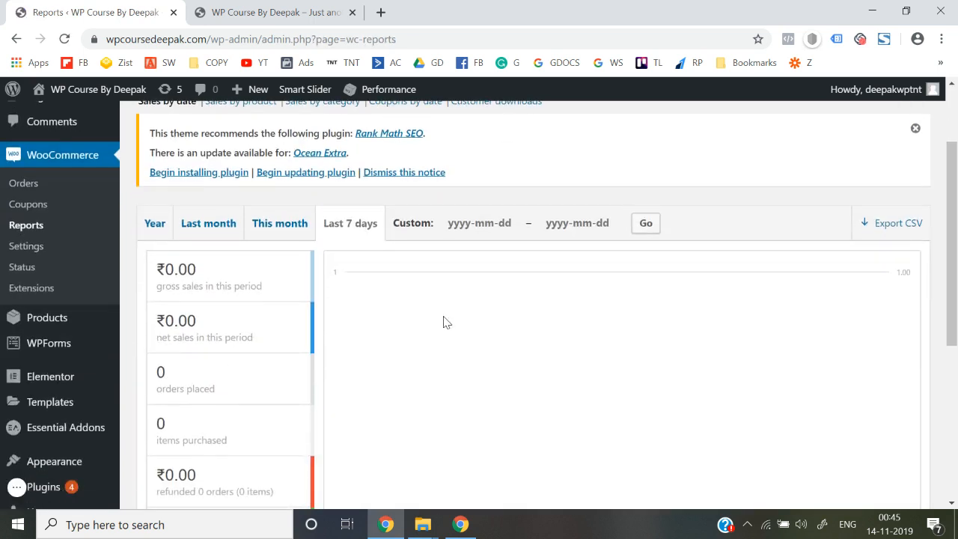
scroll(444, 321, down, 4)
scroll(443, 322, up, 4)
scroll(443, 322, up, 1)
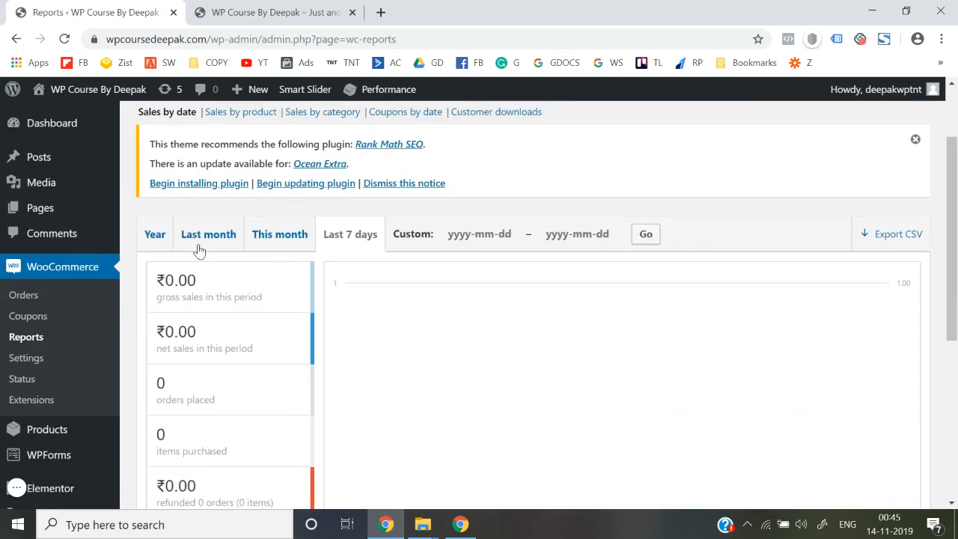
click(464, 236)
click(280, 239)
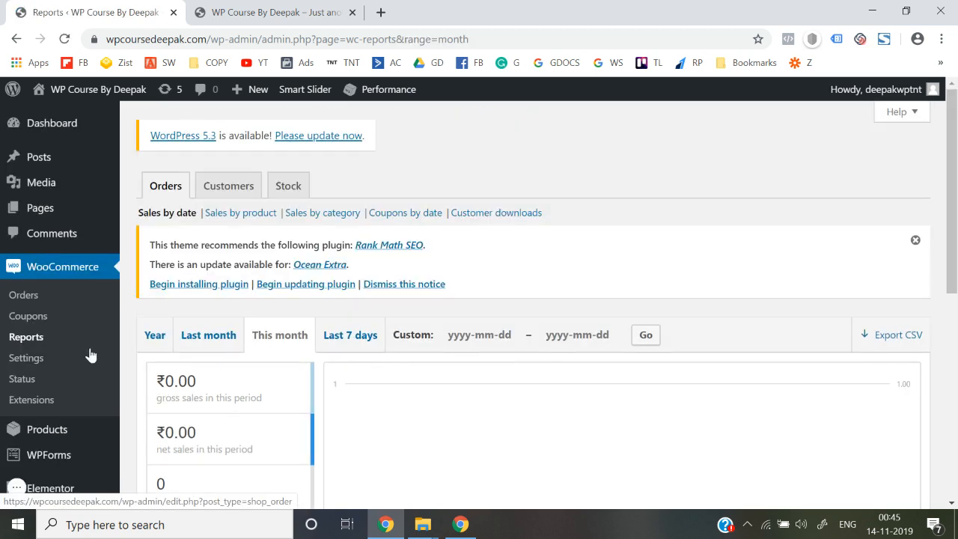
click(36, 314)
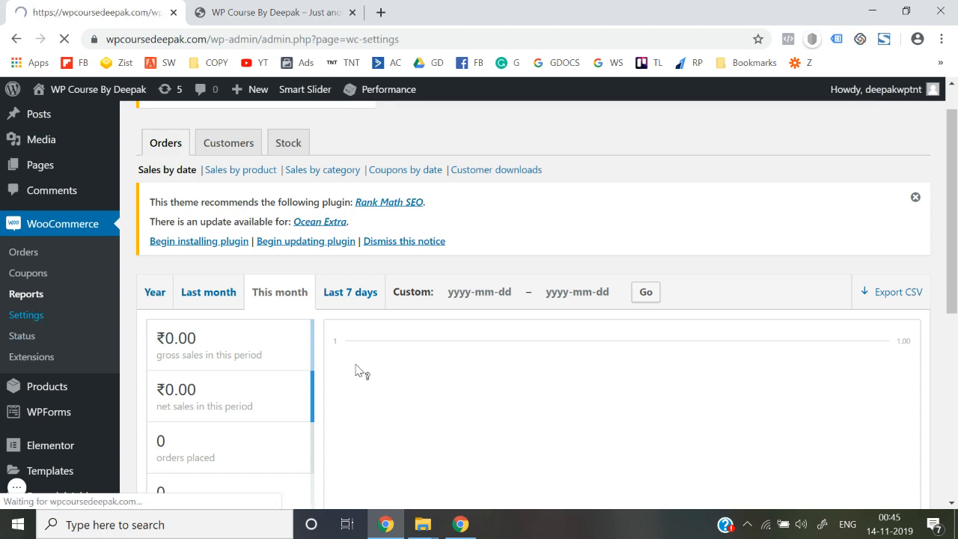
Scroll through the WooCommerce General settings tab.
scroll(357, 366, down, 2)
scroll(388, 319, down, 5)
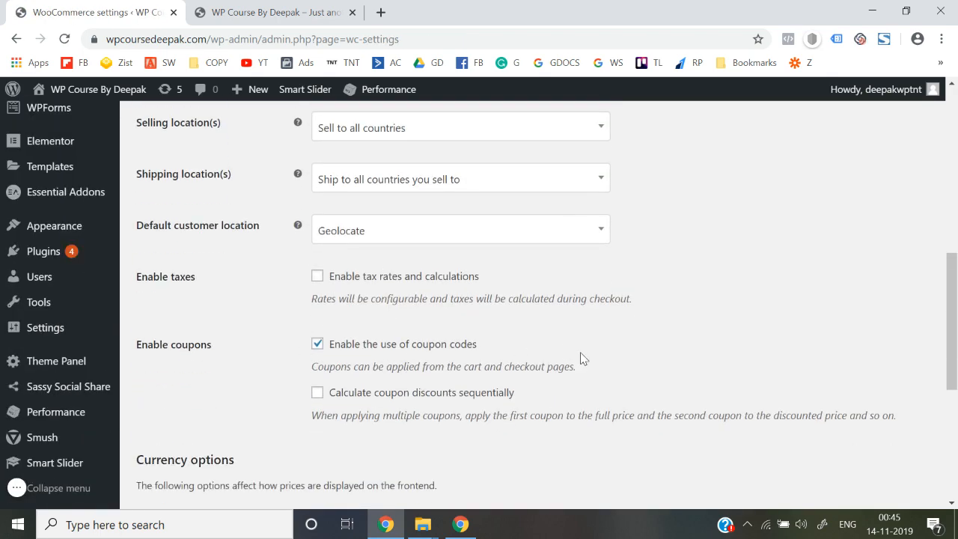
scroll(583, 358, down, 3)
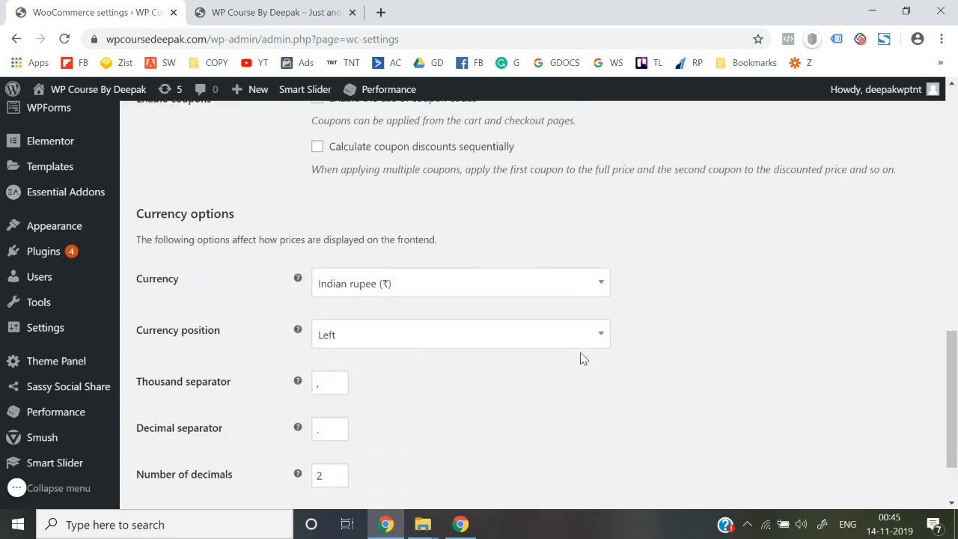
scroll(466, 356, down, 2)
scroll(463, 357, up, 15)
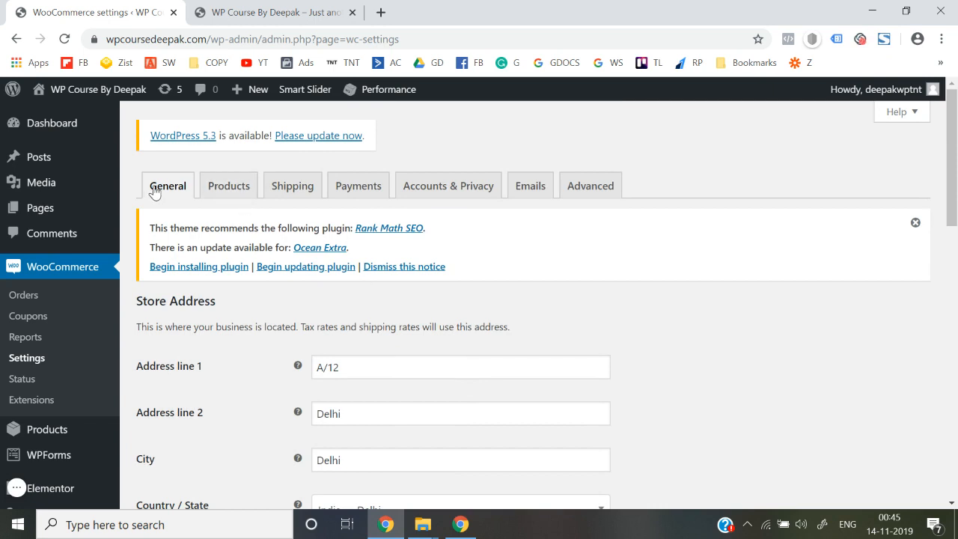
Review the Products settings: Shop page, kg and cm units, reviews and star ratings enabled.
click(215, 200)
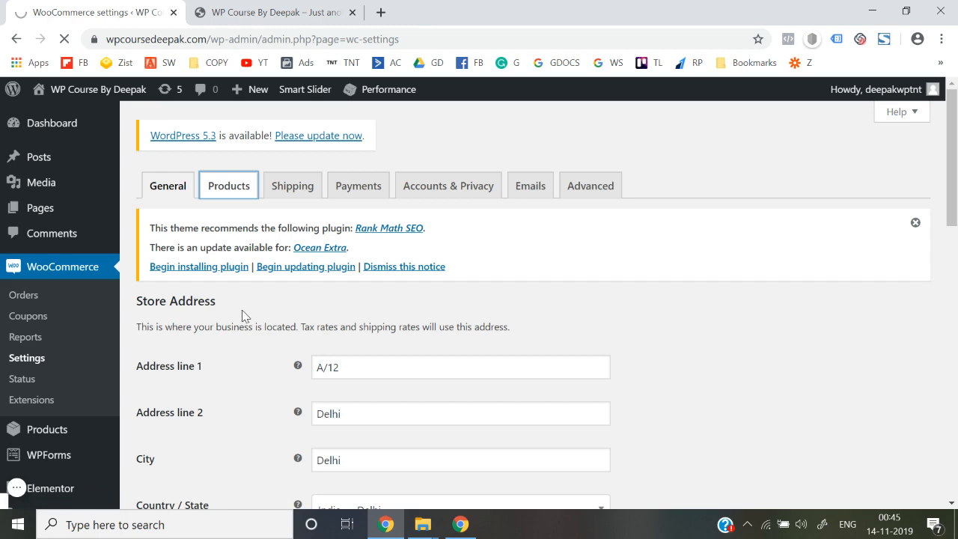
scroll(241, 315, down, 3)
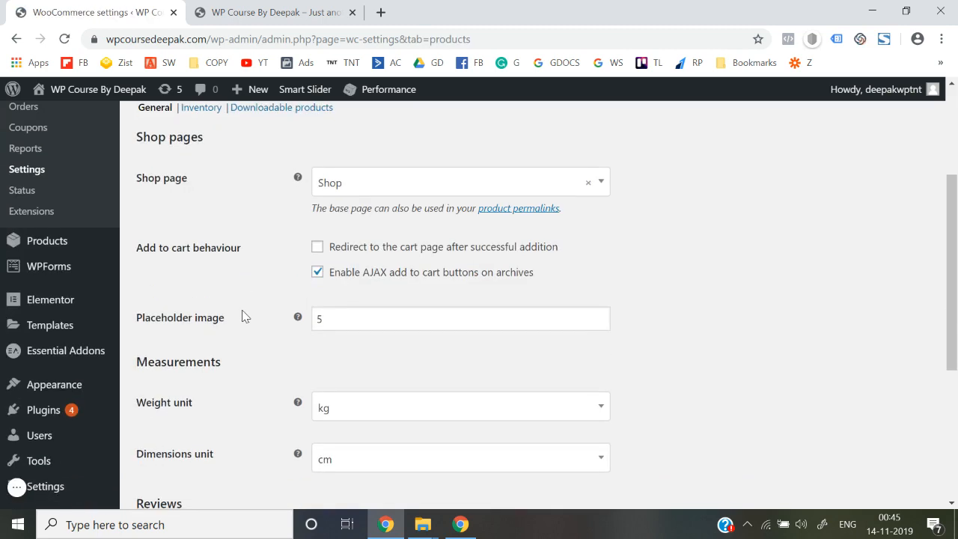
scroll(312, 216, down, 1)
scroll(270, 409, down, 3)
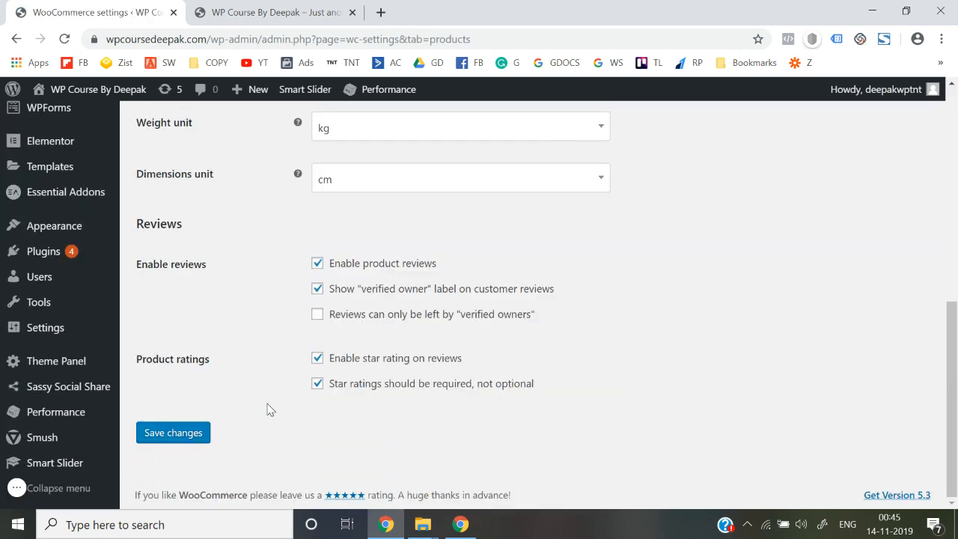
scroll(270, 409, up, 1)
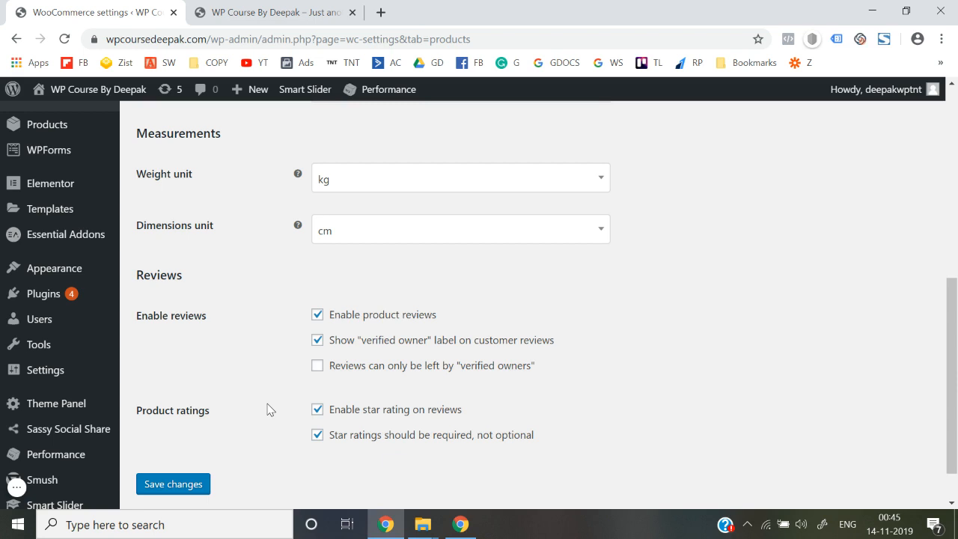
Open the Products list and confirm the store has no products yet.
scroll(268, 408, up, 3)
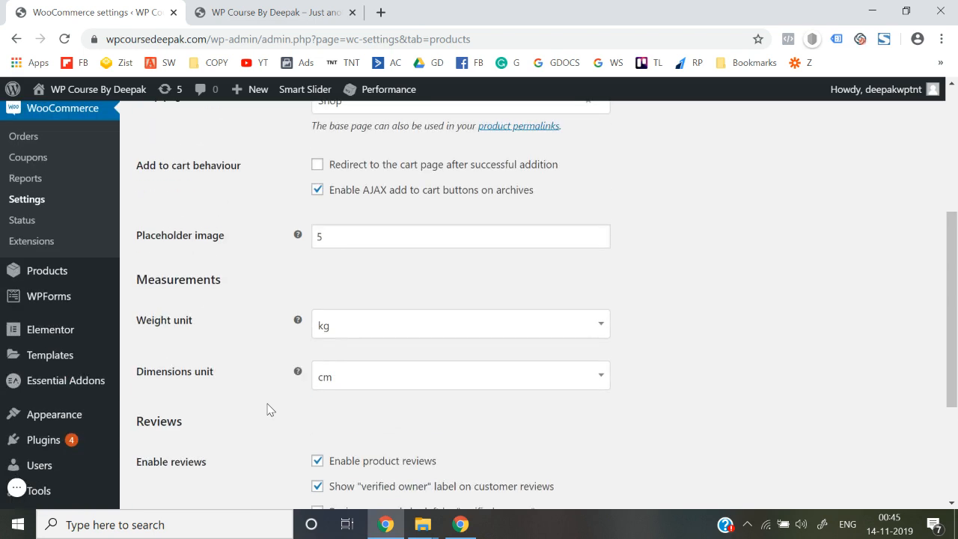
click(52, 273)
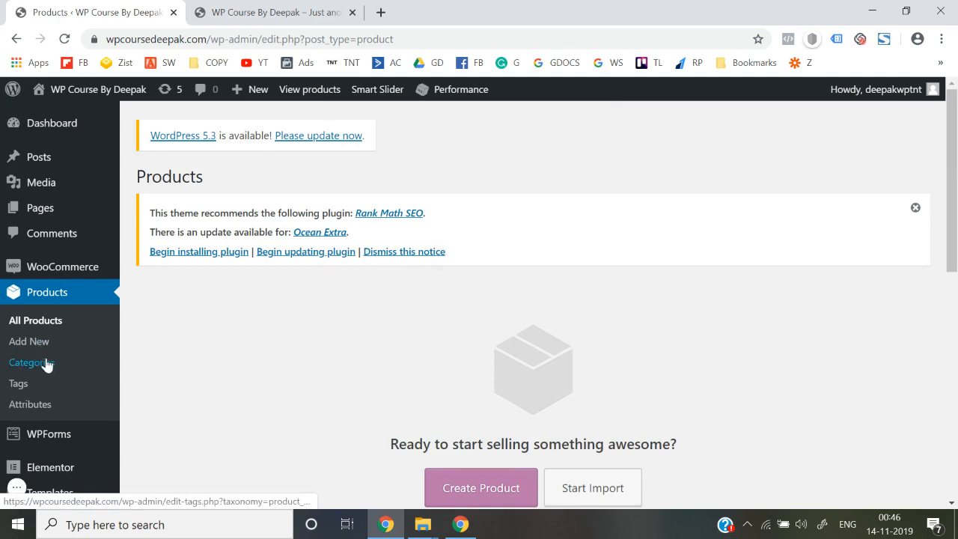
scroll(274, 374, down, 4)
scroll(273, 374, down, 3)
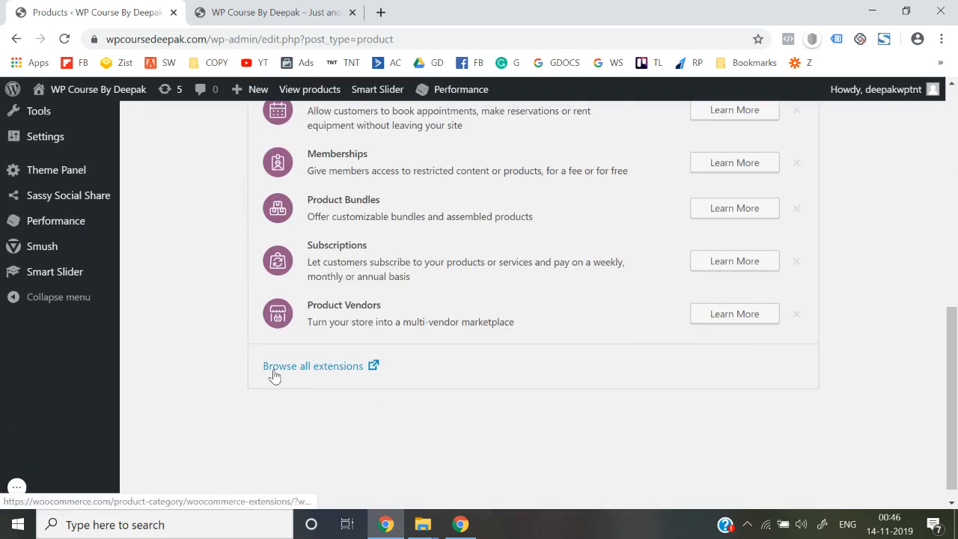
scroll(273, 374, up, 1)
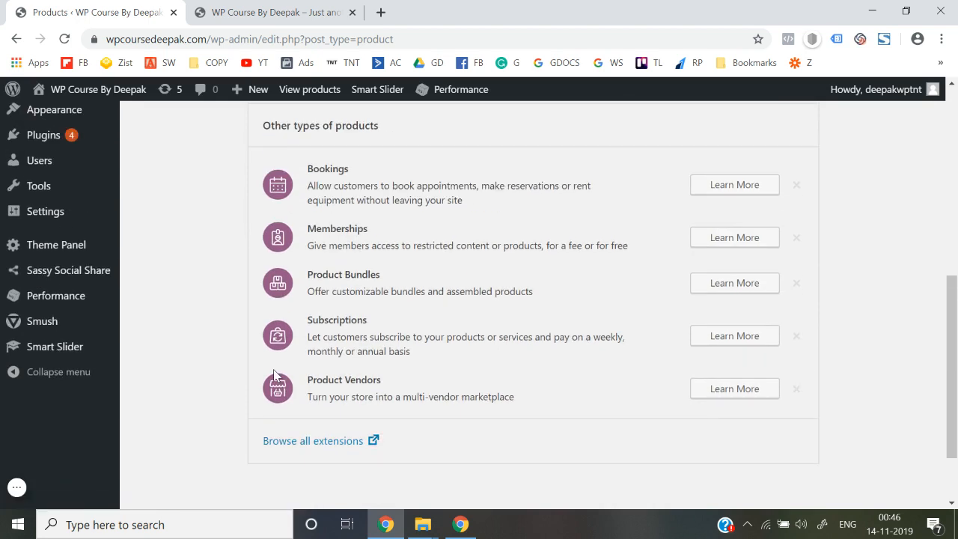
scroll(273, 369, up, 6)
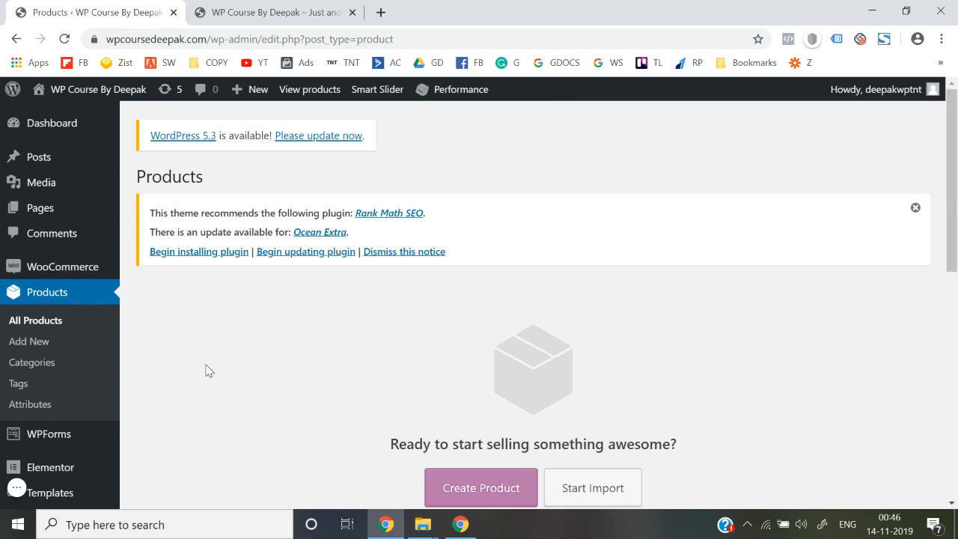
Reload and scroll through the live site's front page, then return to the Products admin list.
click(232, 9)
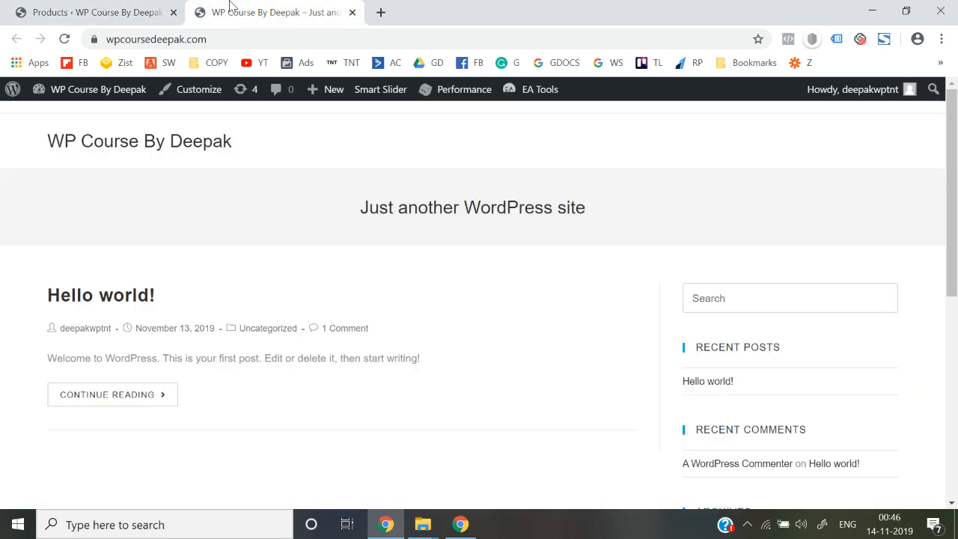
click(289, 45)
key(Return)
scroll(289, 230, down, 6)
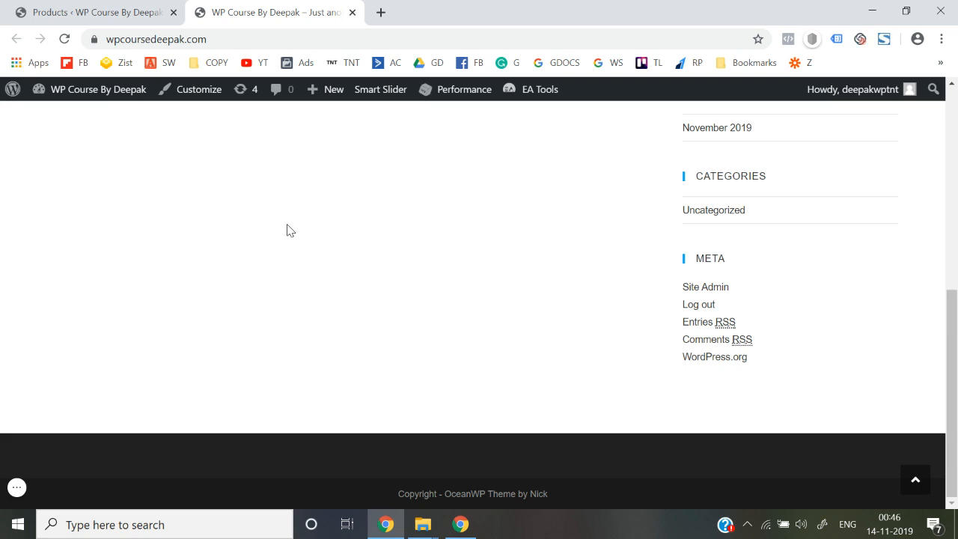
scroll(289, 229, up, 10)
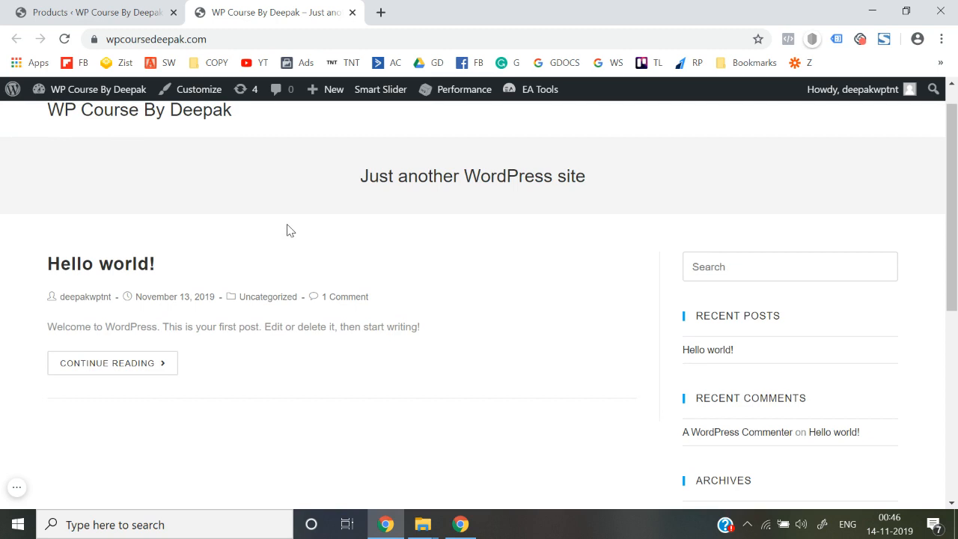
click(138, 9)
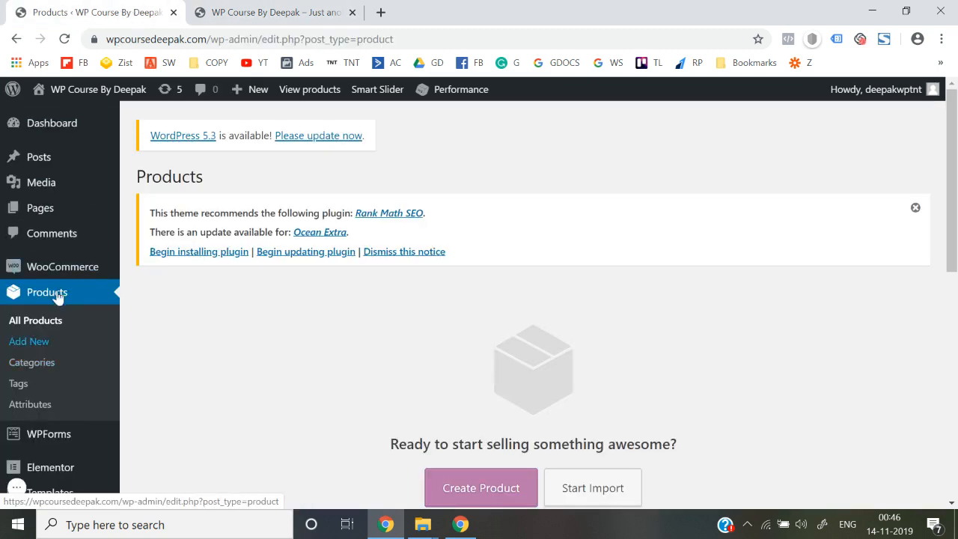
On Product categories, enter name Shirts and slug shirts, then scroll down to the Thumbnail field.
click(44, 364)
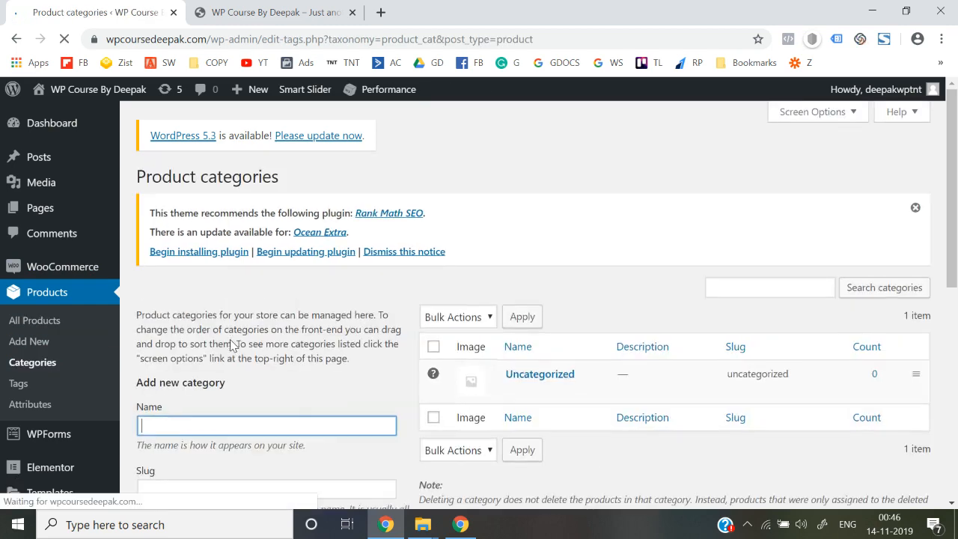
scroll(230, 339, down, 3)
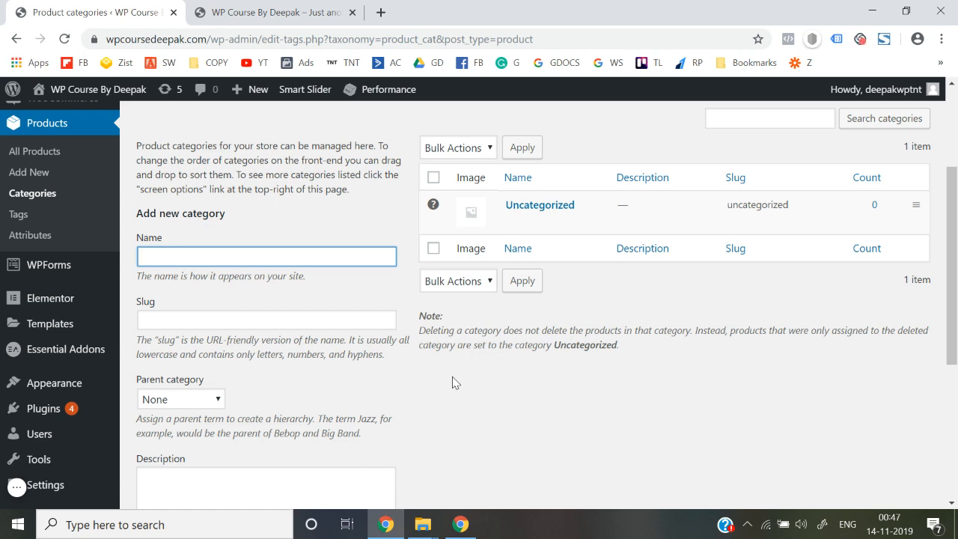
text(Shi)
click(178, 321)
text(shirt)
click(416, 382)
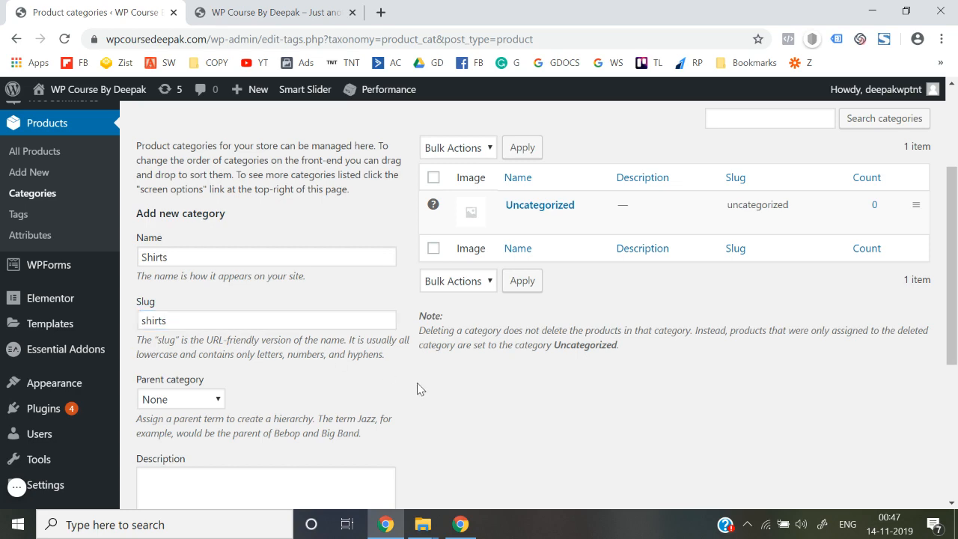
scroll(416, 382, down, 2)
scroll(322, 399, down, 2)
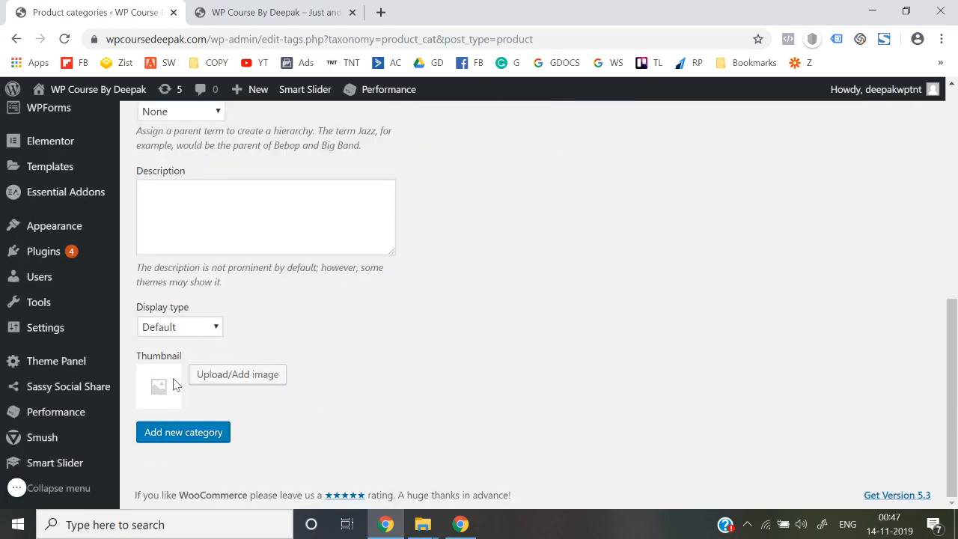
scroll(264, 374, up, 4)
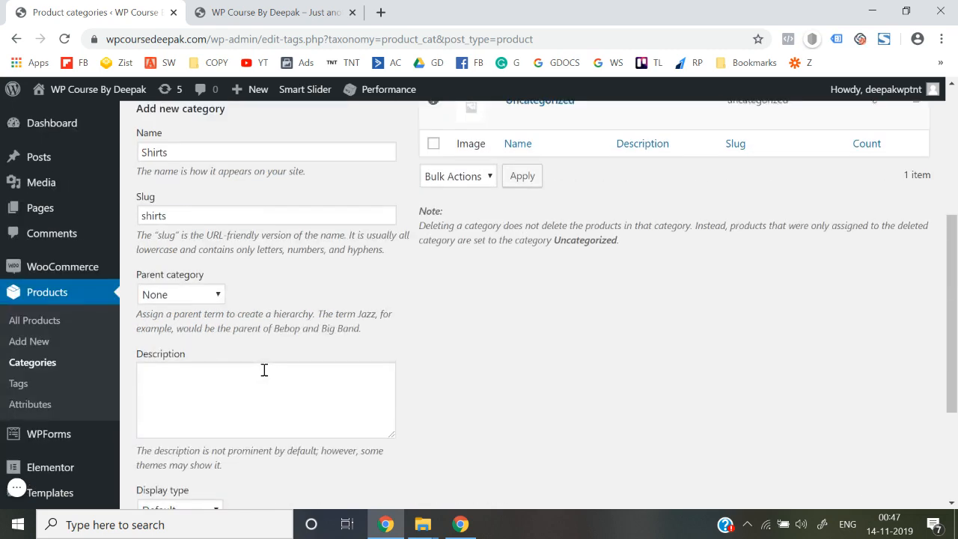
scroll(203, 276, down, 4)
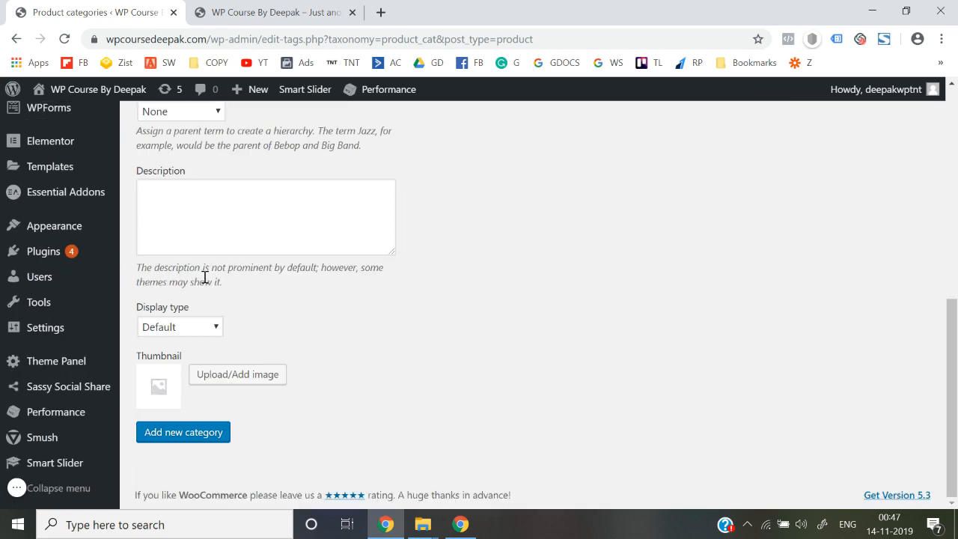
In a new tab, search Google Images for shirts, correcting the misspelled query.
click(380, 15)
text(hirts)
key(ctrl+a)
text(shiorts)
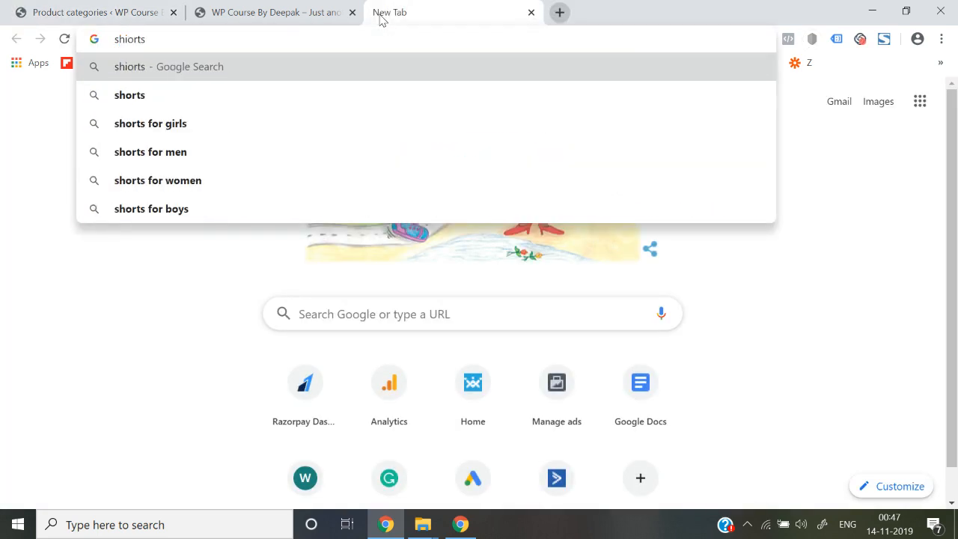
key(Return)
click(265, 155)
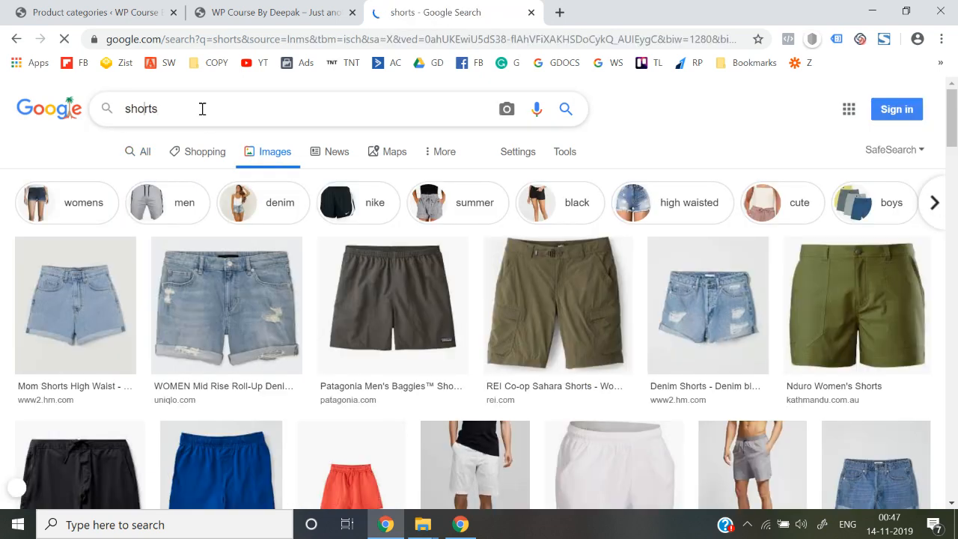
key(BackSpace)
text(i)
key(Return)
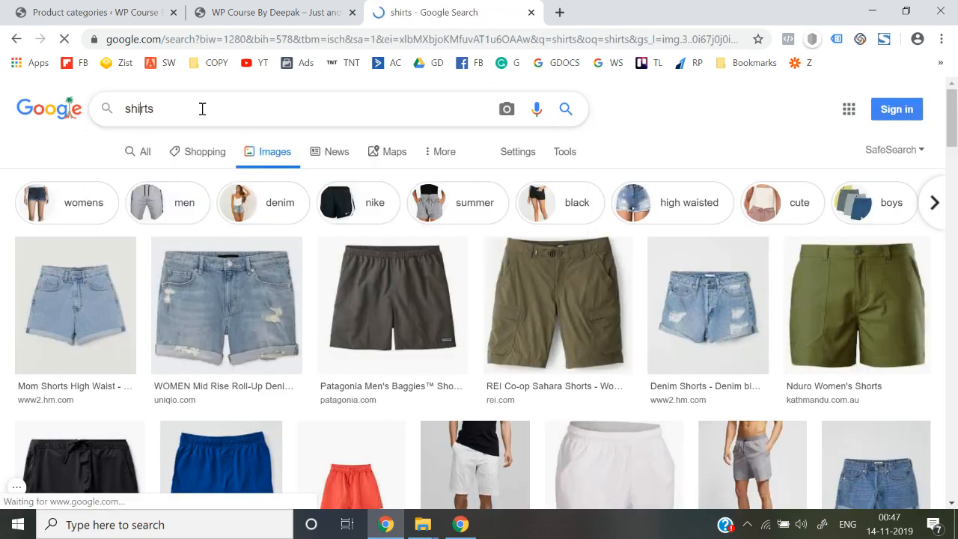
scroll(348, 329, down, 2)
scroll(348, 327, up, 2)
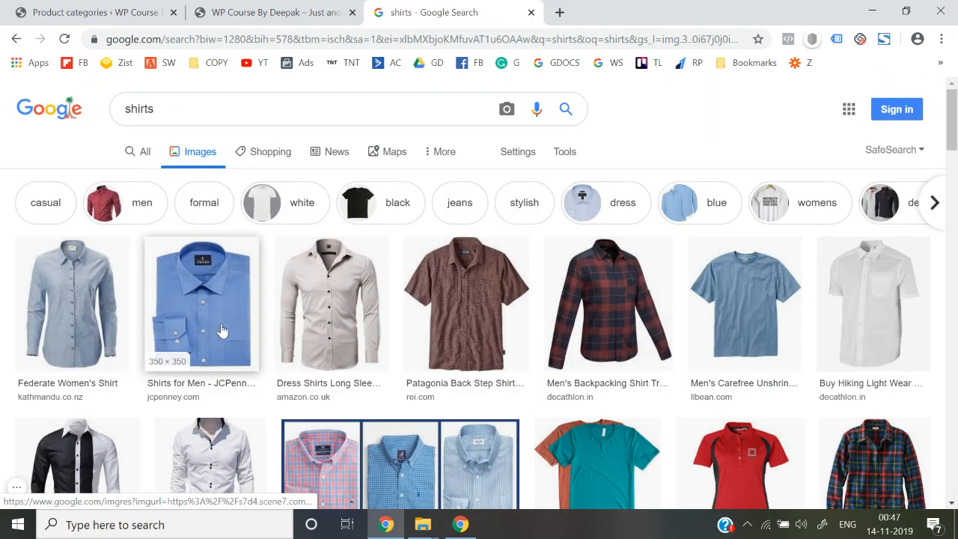
scroll(349, 342, down, 8)
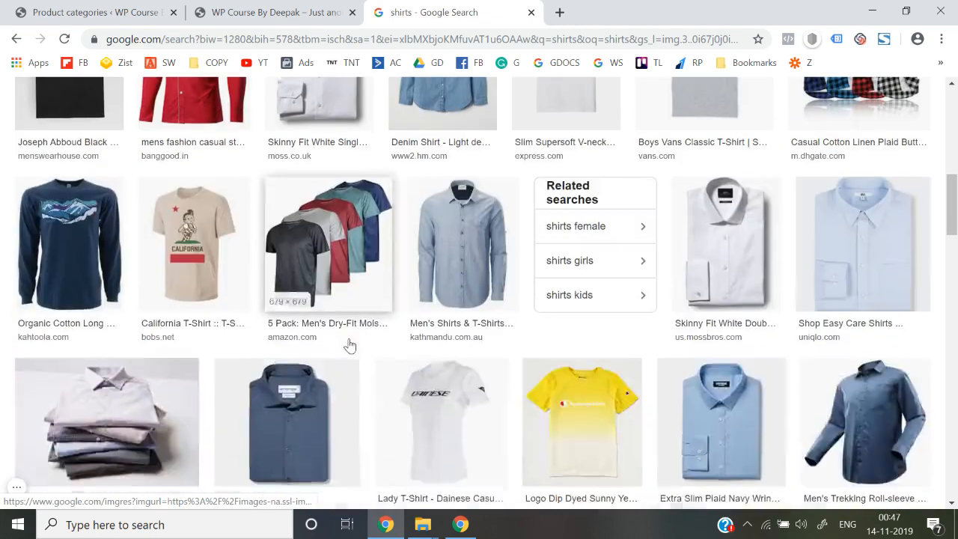
scroll(349, 345, down, 5)
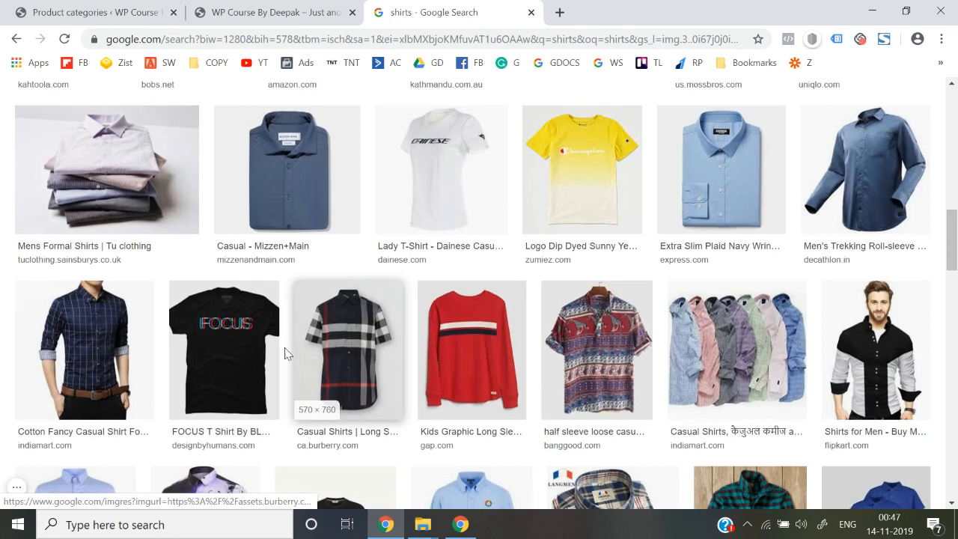
Save the Cotton Fancy Casual Shirt photo to the Desktop as Shirts.jpg, then reopen WordPress's thumbnail chooser.
click(84, 344)
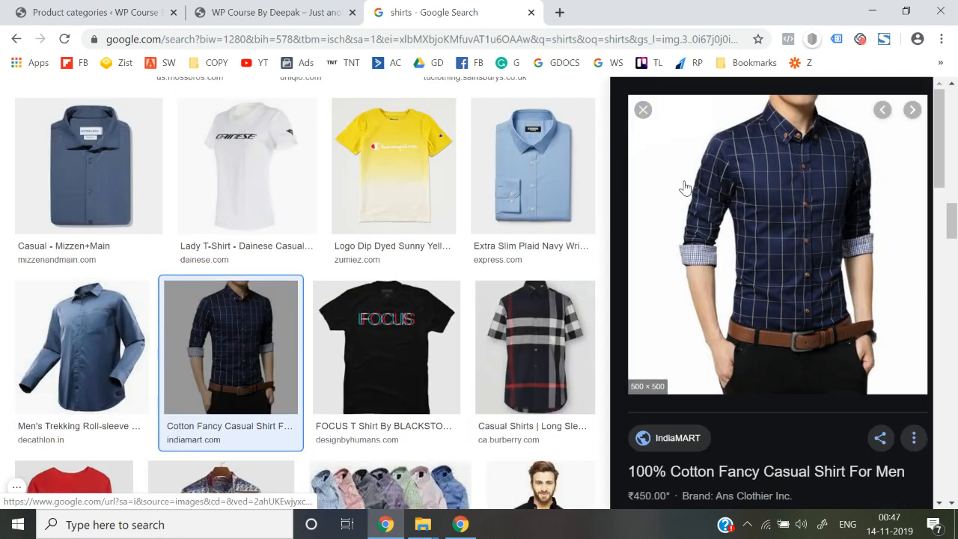
right_click(684, 187)
click(740, 327)
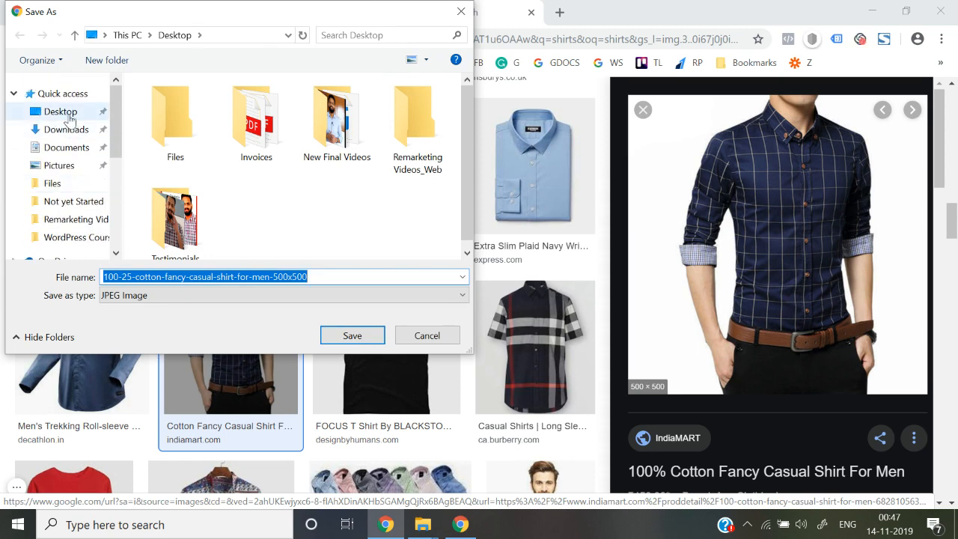
click(68, 117)
click(333, 277)
text(Shirts)
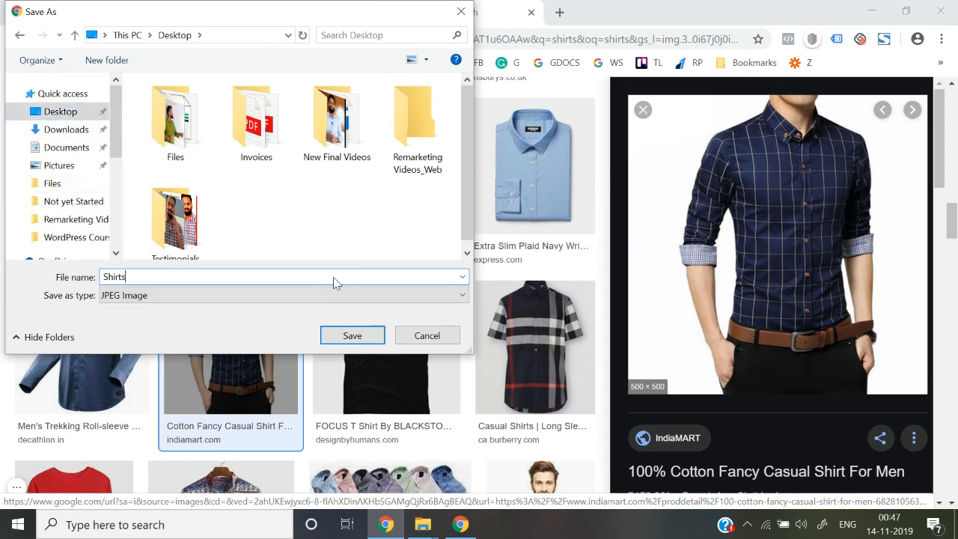
key(Return)
click(98, 9)
click(243, 368)
Upload Shirts.jpg from the Desktop and use it as the Shirts category thumbnail.
click(460, 317)
scroll(75, 114, up, 3)
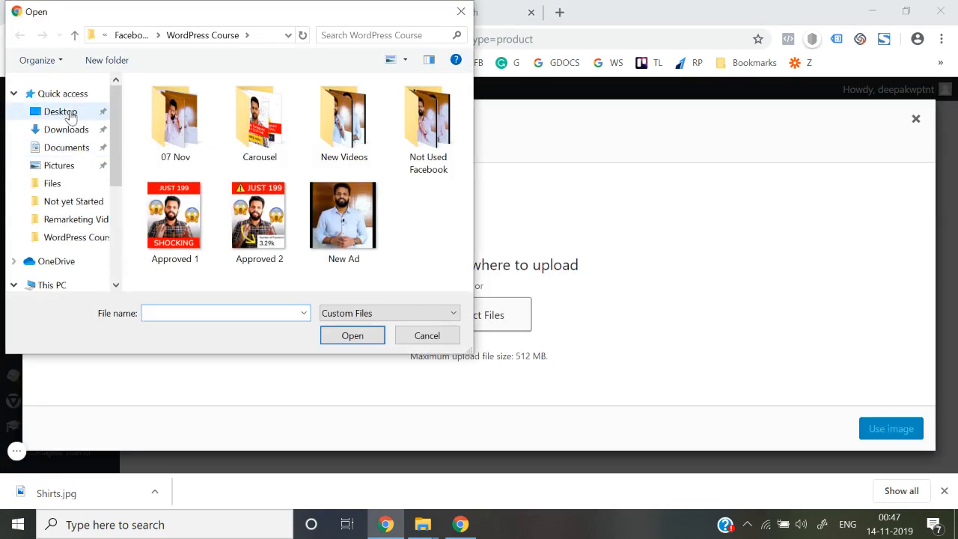
click(64, 112)
scroll(290, 264, down, 1)
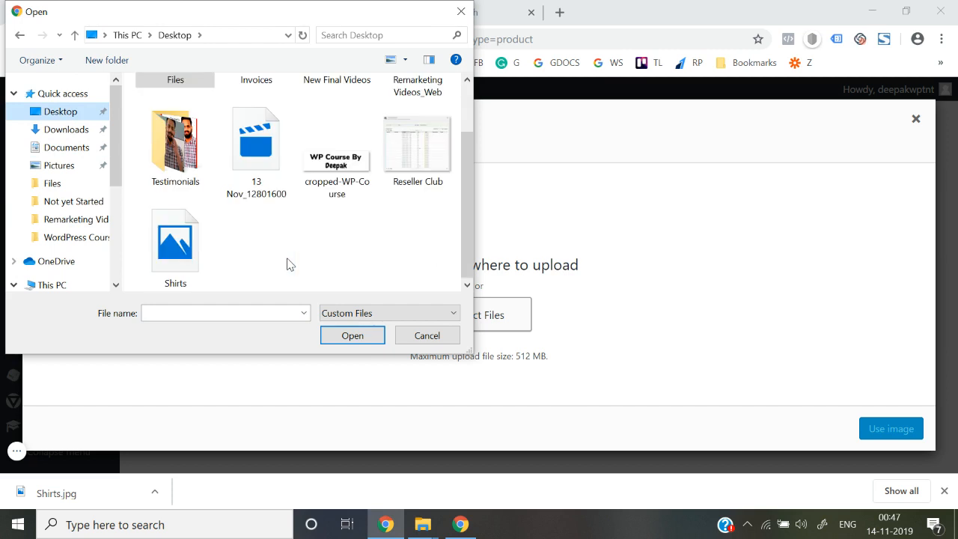
double_click(175, 243)
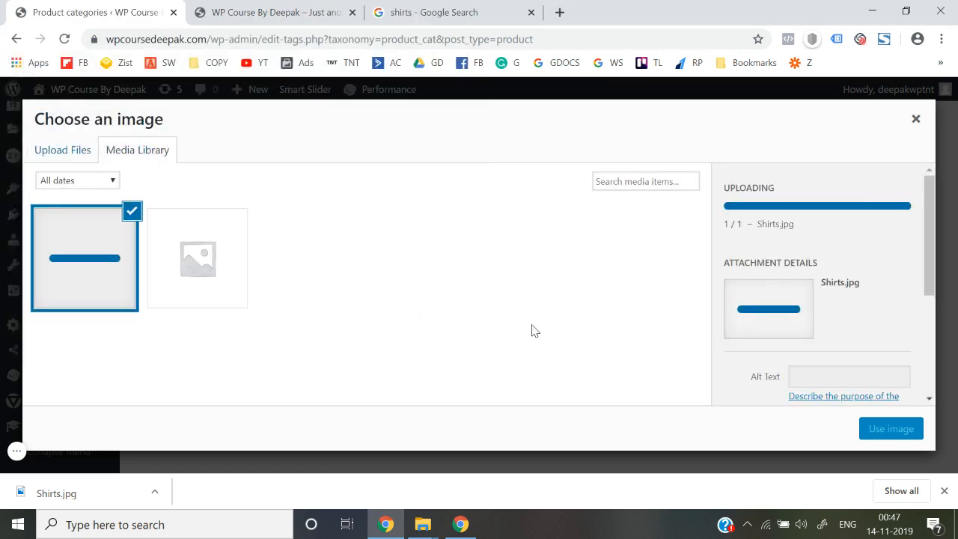
click(890, 432)
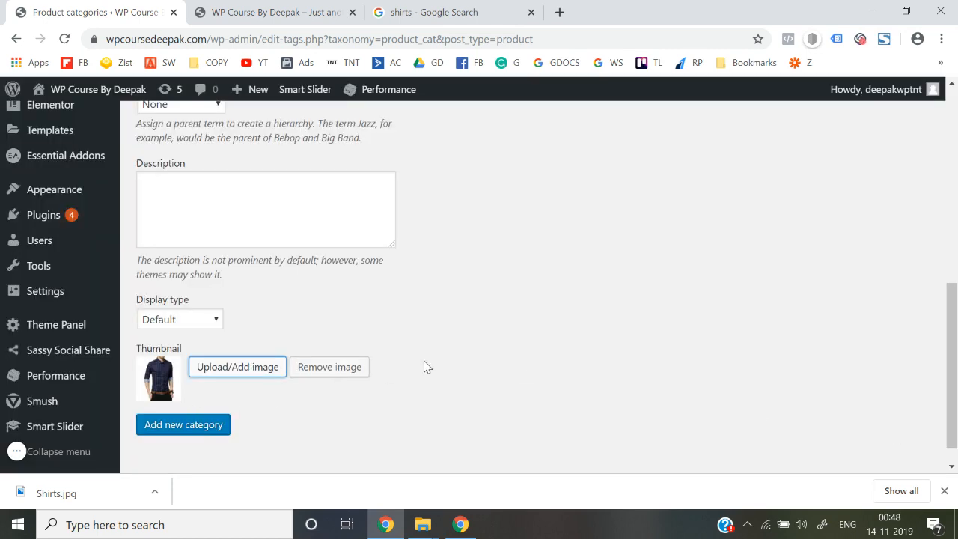
scroll(425, 365, down, 5)
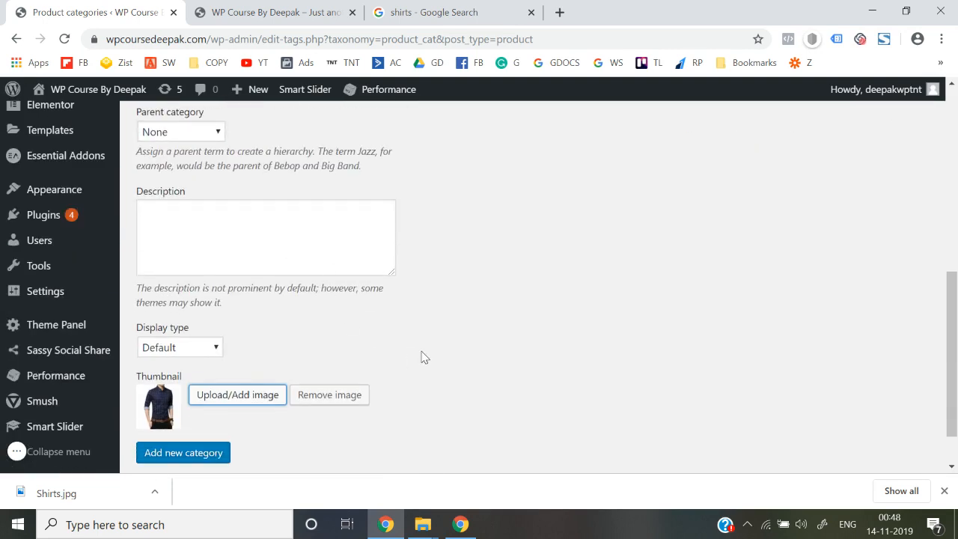
scroll(421, 357, down, 1)
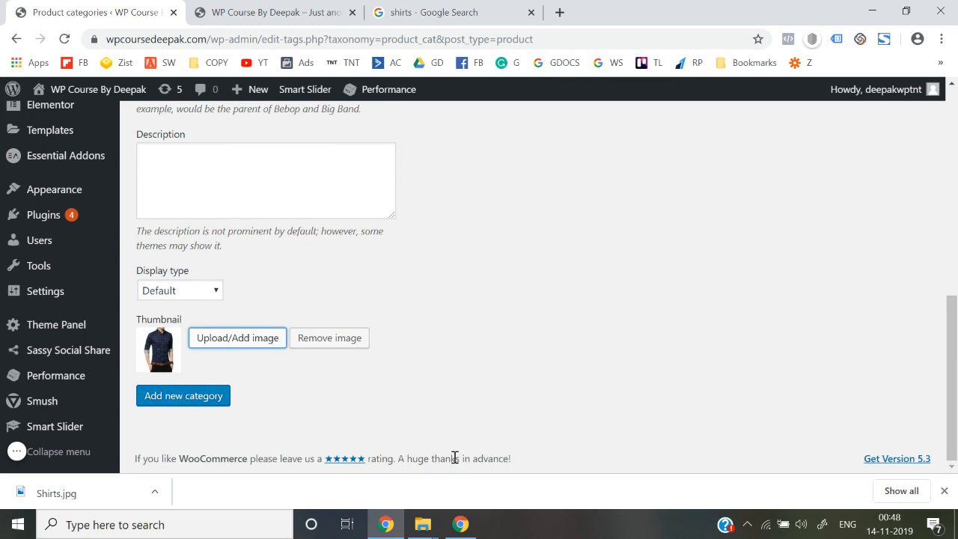
scroll(436, 353, up, 8)
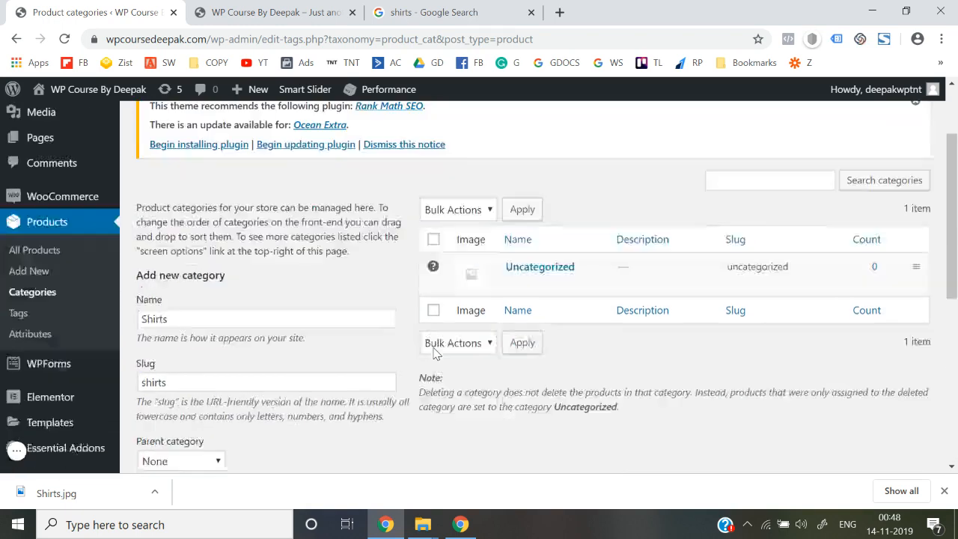
scroll(436, 353, down, 8)
Add the Shirts category with its navy shirt thumbnail.
click(184, 401)
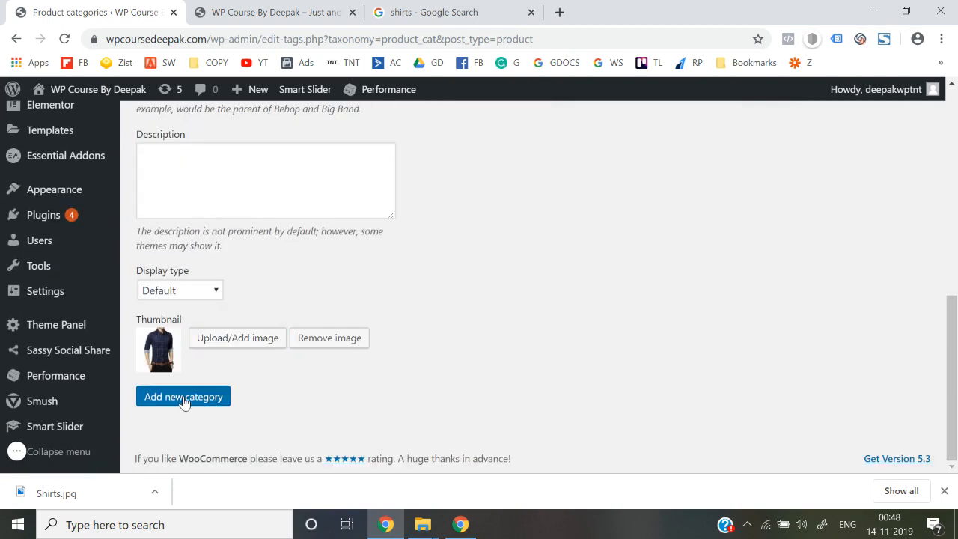
scroll(436, 320, up, 7)
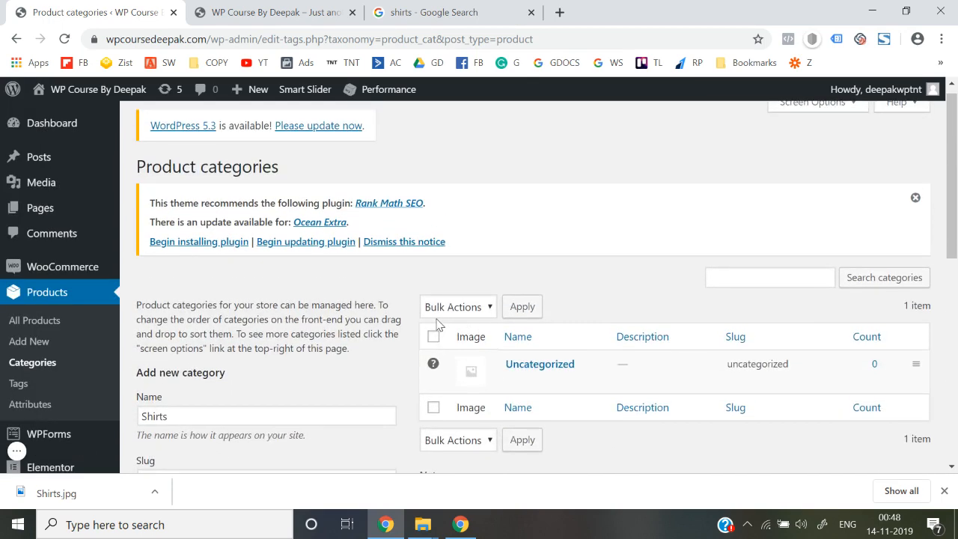
scroll(436, 319, down, 3)
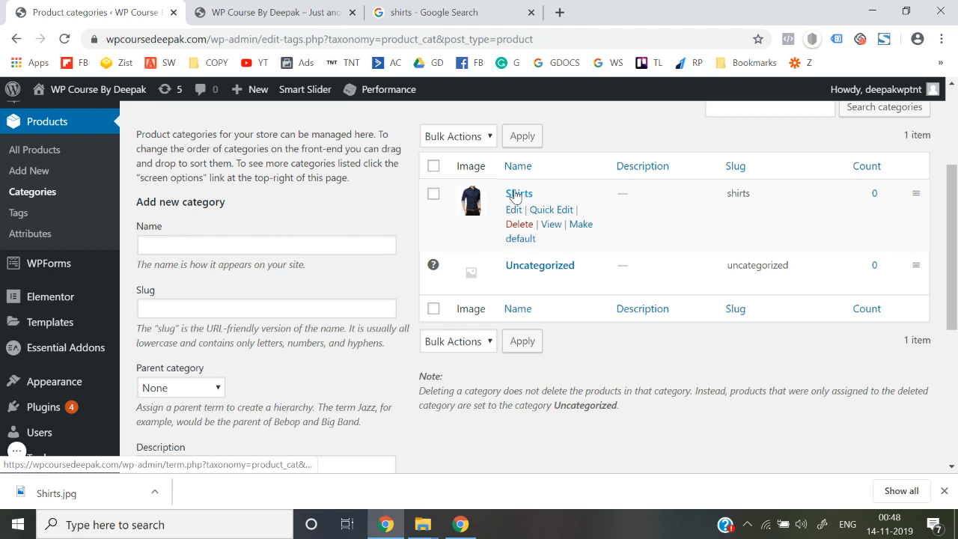
Enter Jeans as the next category's name, then go back to the shirts image results.
click(235, 243)
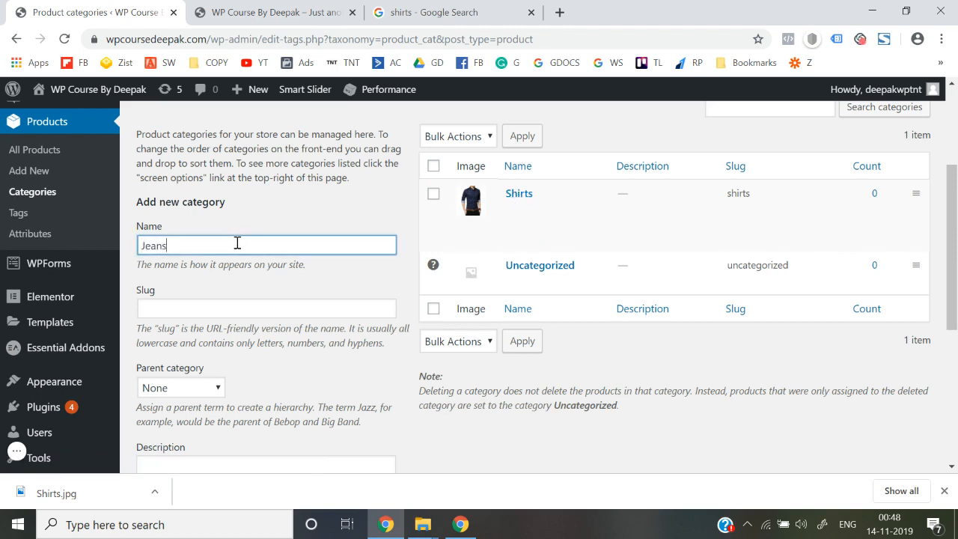
scroll(236, 243, down, 1)
click(235, 241)
text(J)
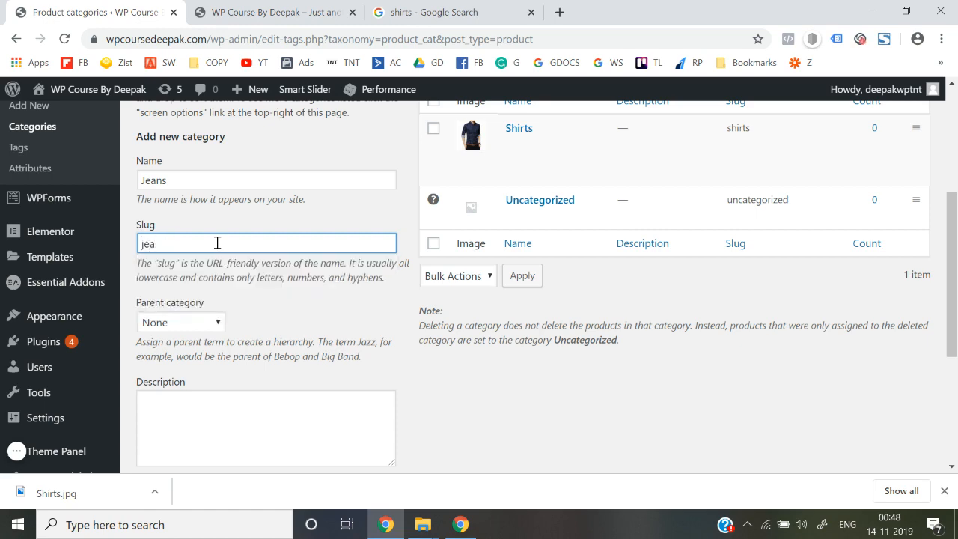
text(eans)
scroll(217, 243, down, 3)
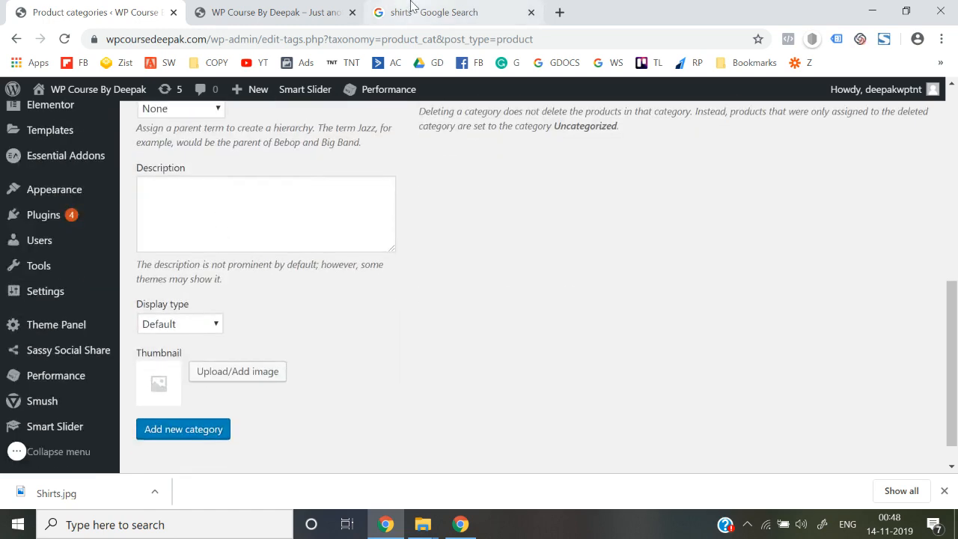
click(412, 11)
scroll(365, 93, up, 10)
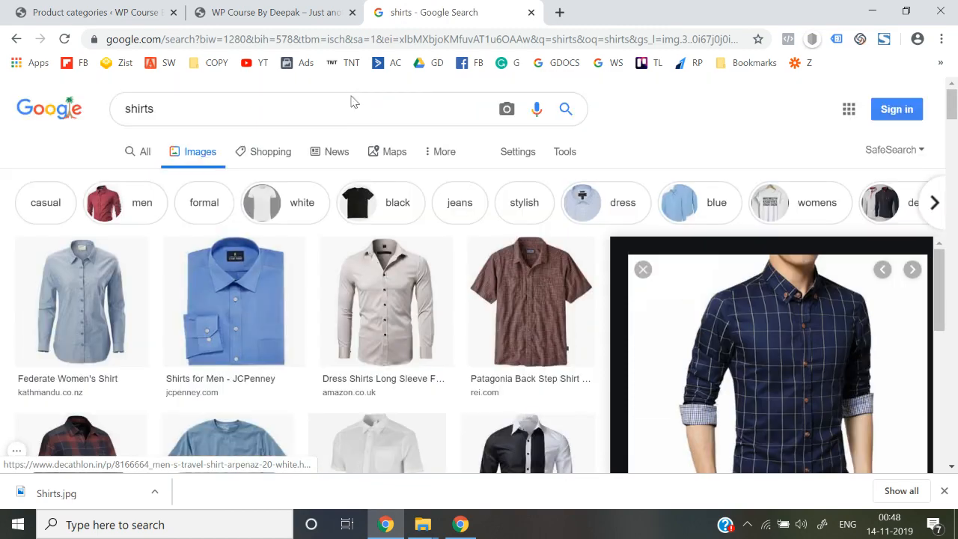
Replace the image search with jeans and browse the results.
click(334, 100)
key(ctrl+a)
text(jeans)
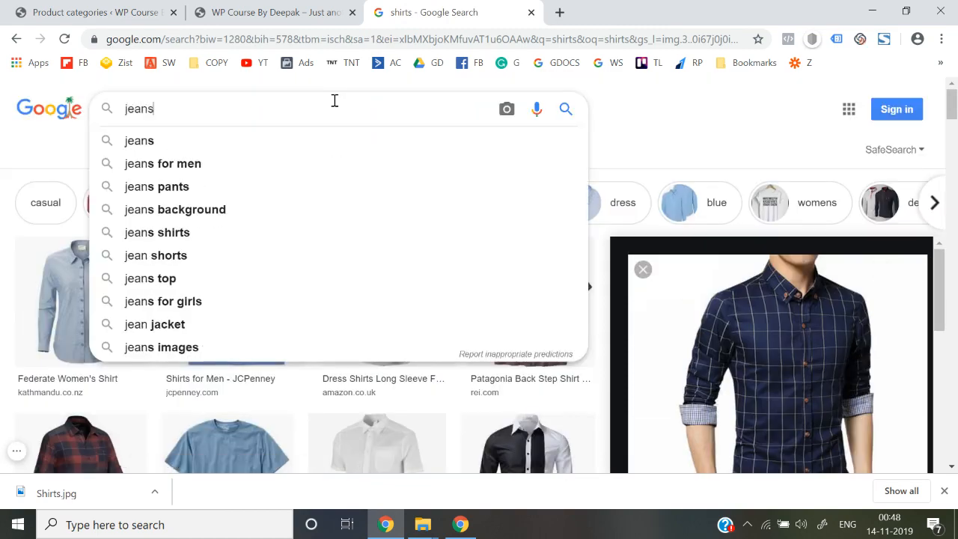
key(Return)
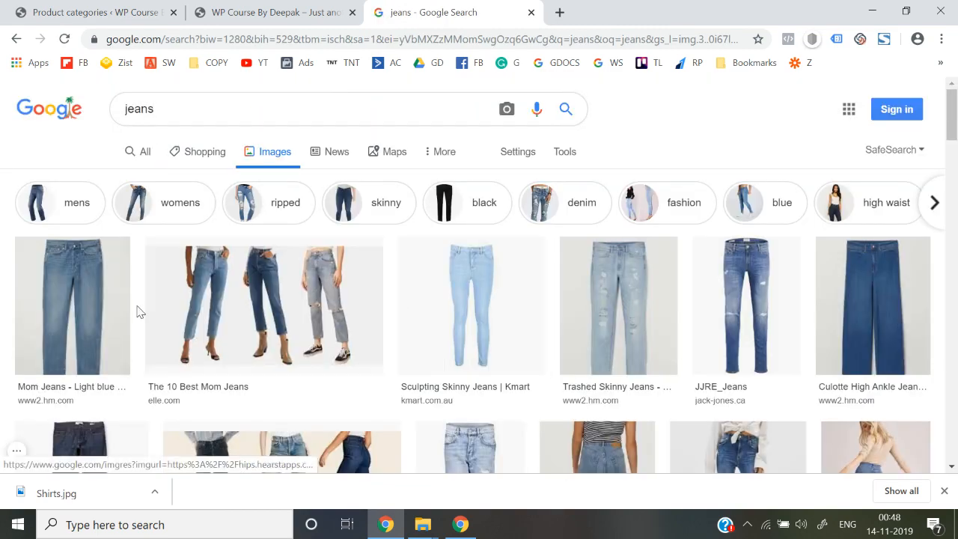
scroll(566, 364, down, 5)
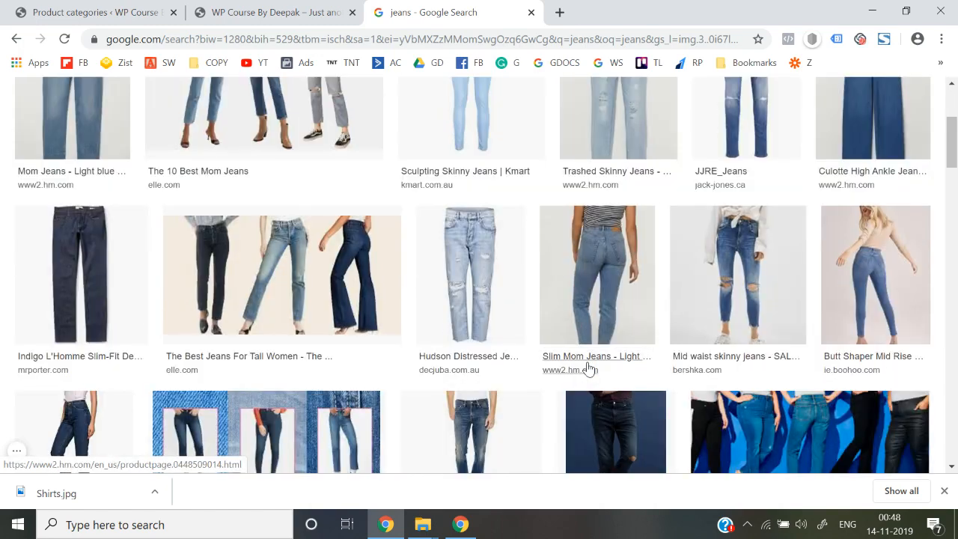
scroll(588, 368, down, 3)
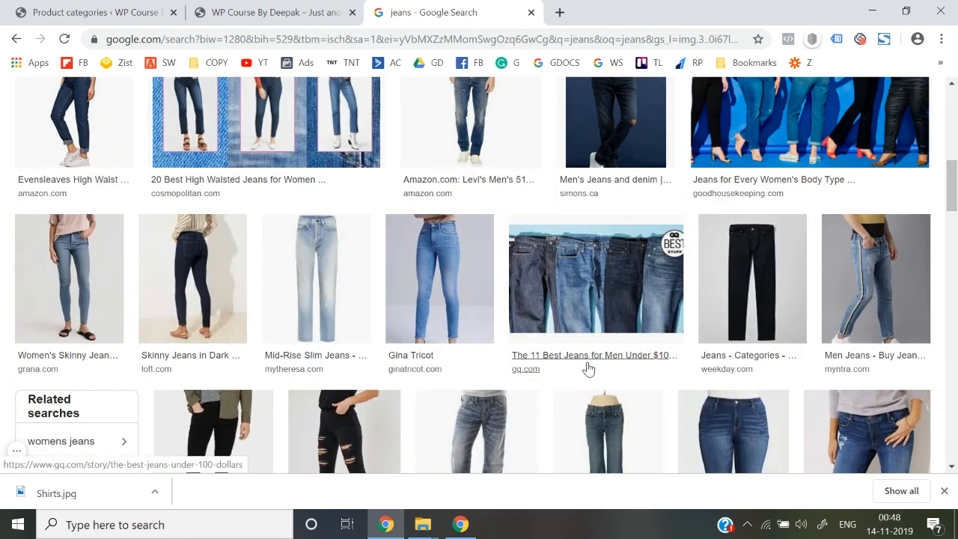
scroll(587, 368, down, 1)
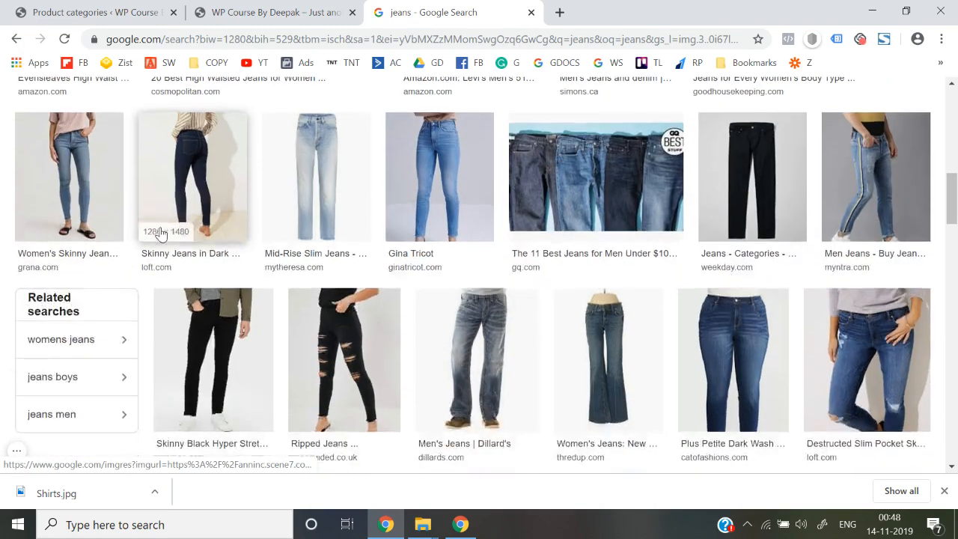
scroll(661, 342, down, 2)
Save the Skinny Black Hyper Stretch Jeans photo to the Desktop as Jeans.webp, then return to WordPress.
click(257, 225)
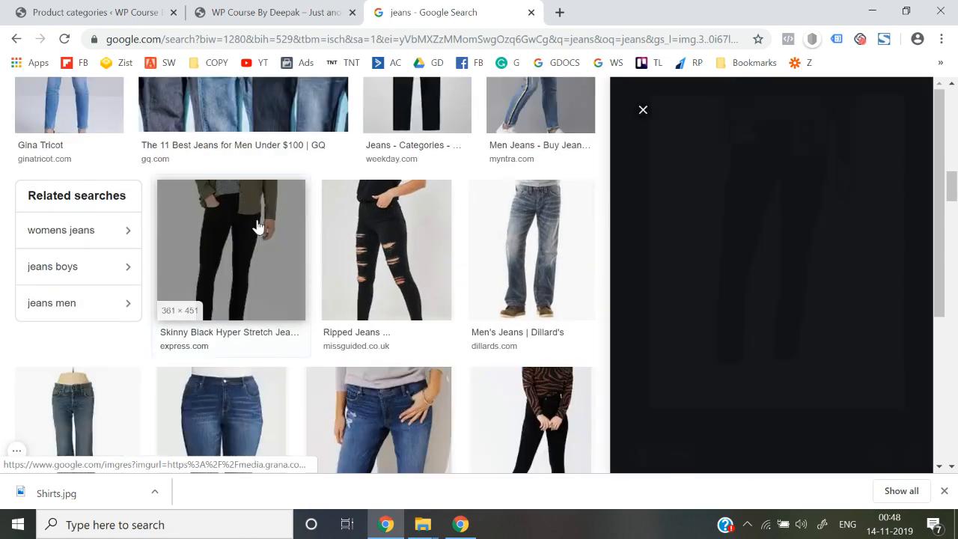
right_click(693, 213)
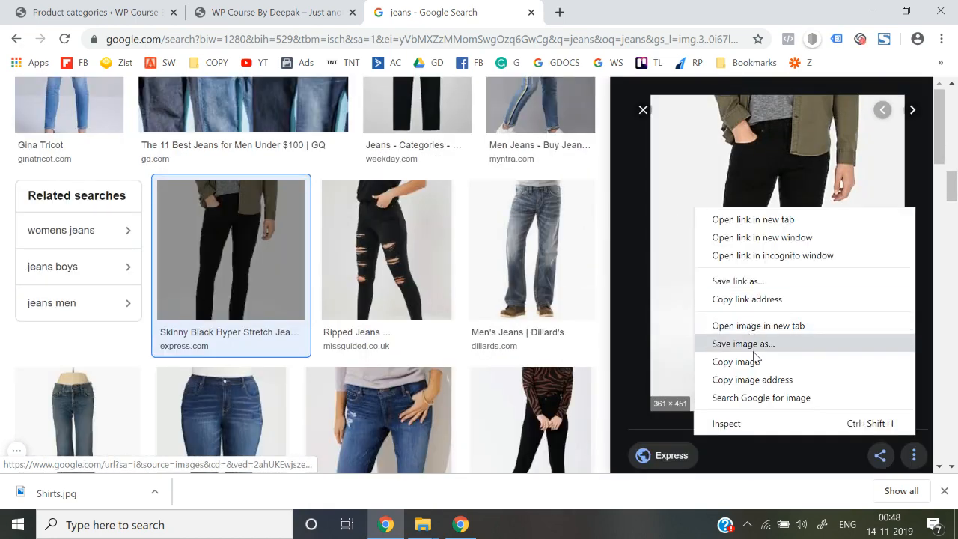
click(754, 350)
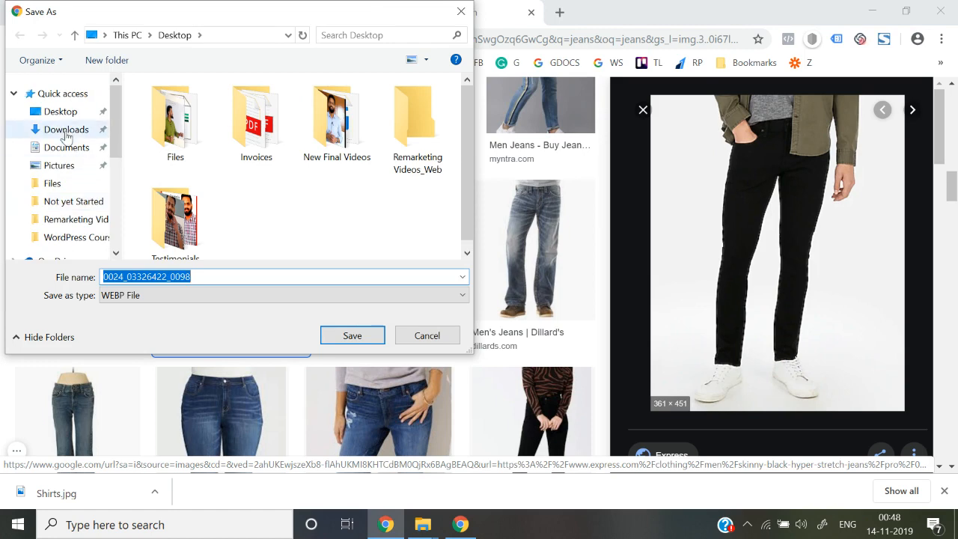
click(60, 112)
double_click(228, 277)
text(Jeans)
key(Return)
key(ctrl+1)
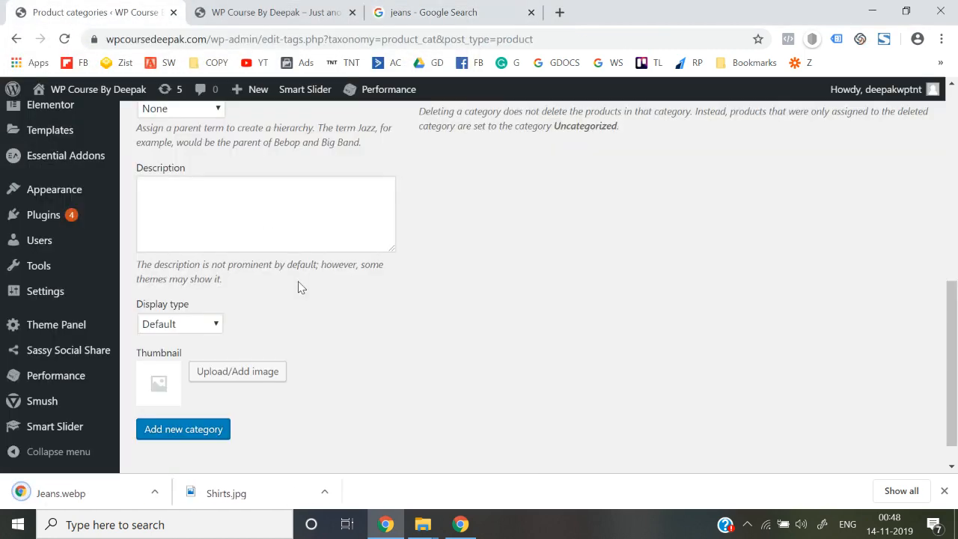
Open the Jeans thumbnail chooser's Upload Files view and browse the Desktop, then cancel without uploading.
click(233, 372)
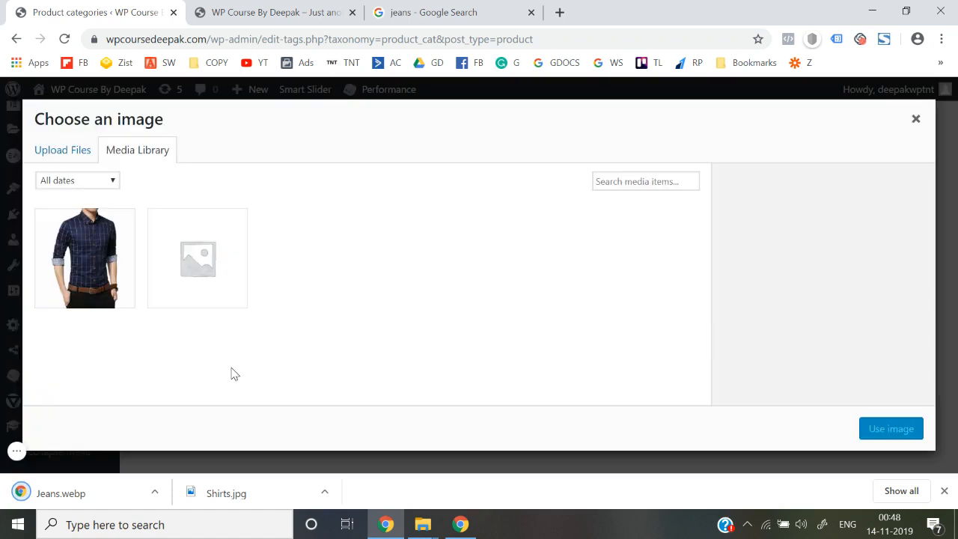
click(79, 151)
click(459, 319)
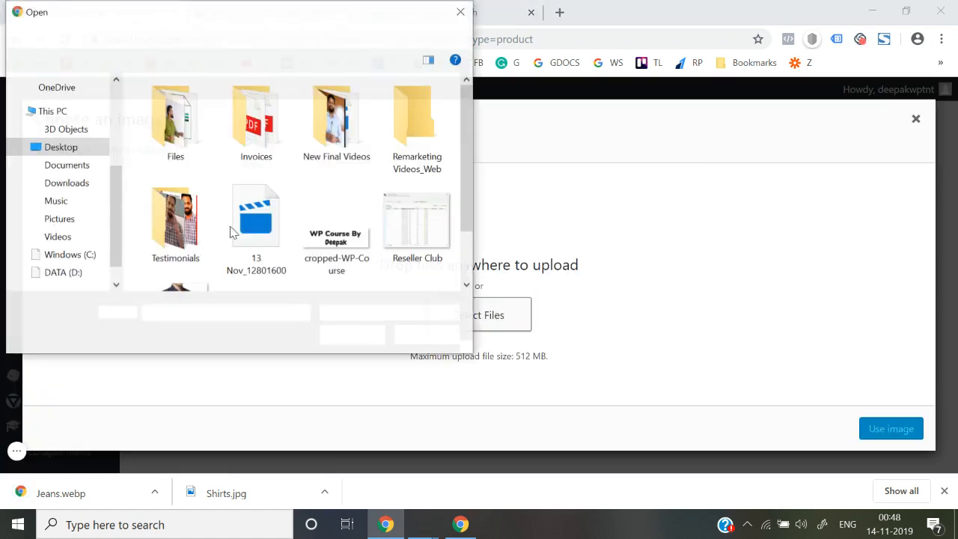
scroll(284, 264, down, 1)
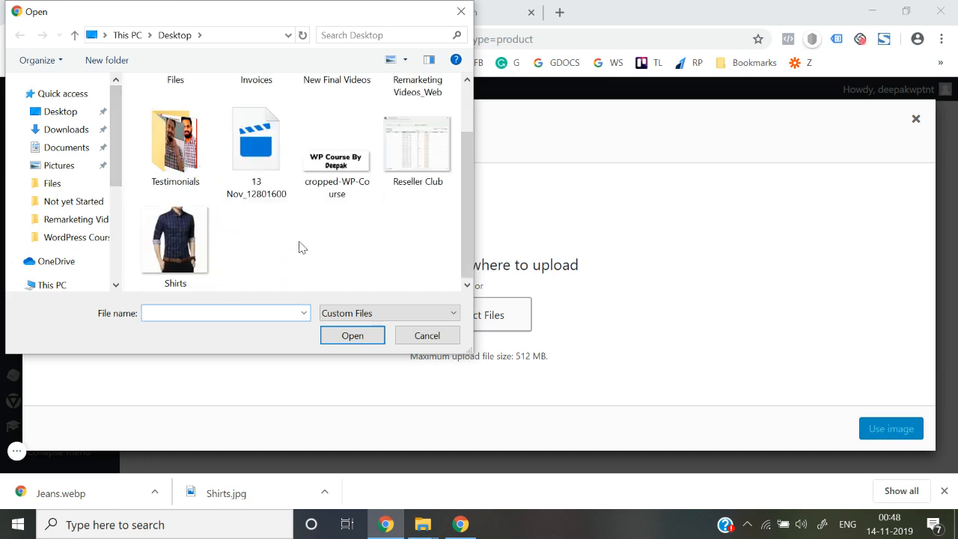
scroll(311, 238, up, 1)
scroll(308, 238, down, 1)
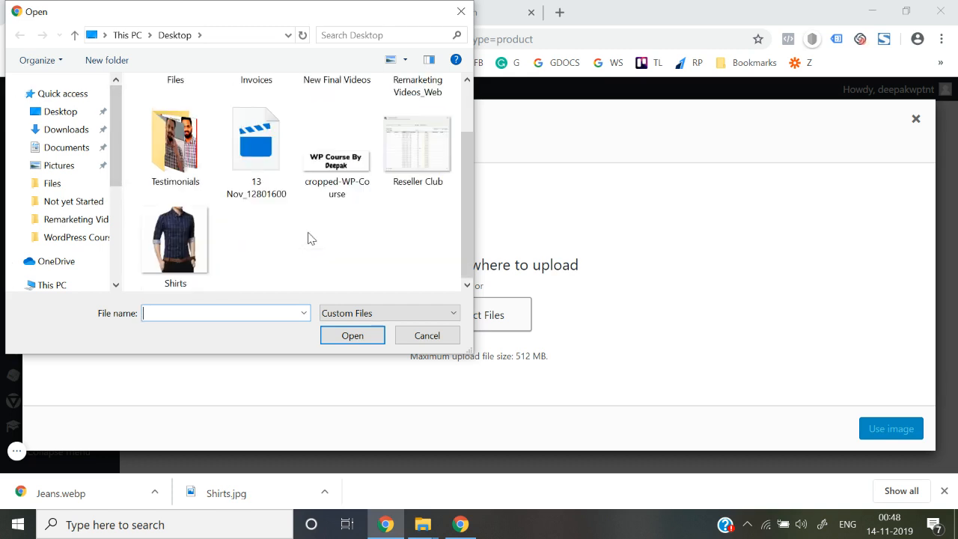
click(58, 113)
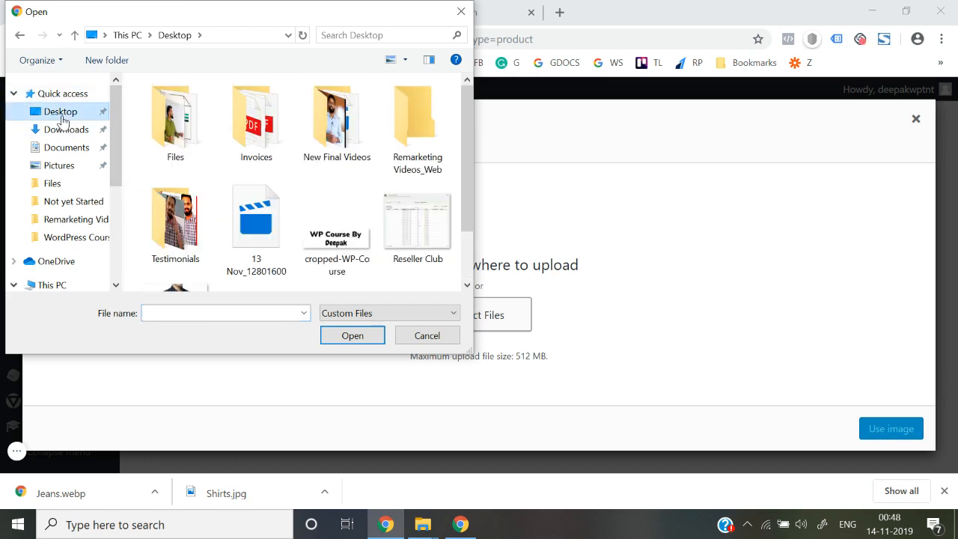
scroll(307, 237, down, 1)
click(180, 263)
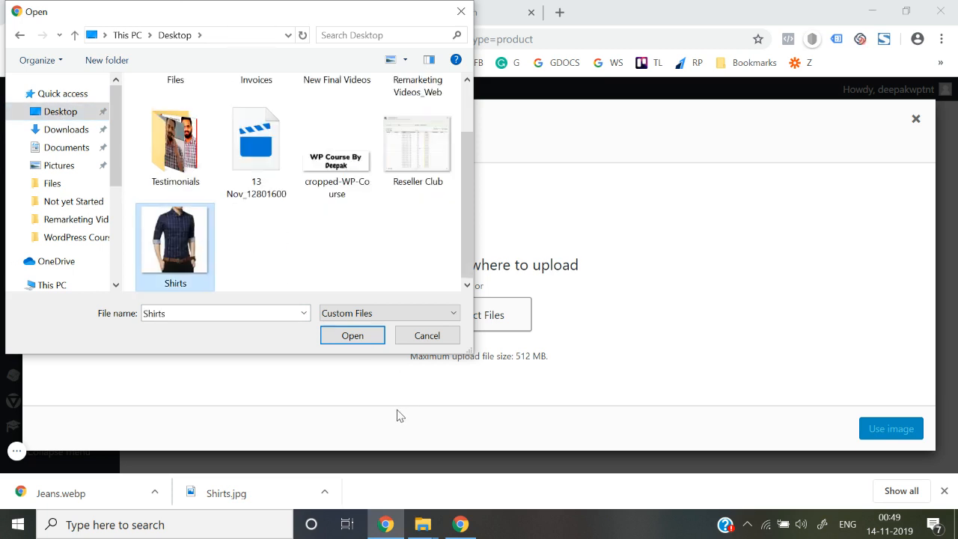
click(427, 336)
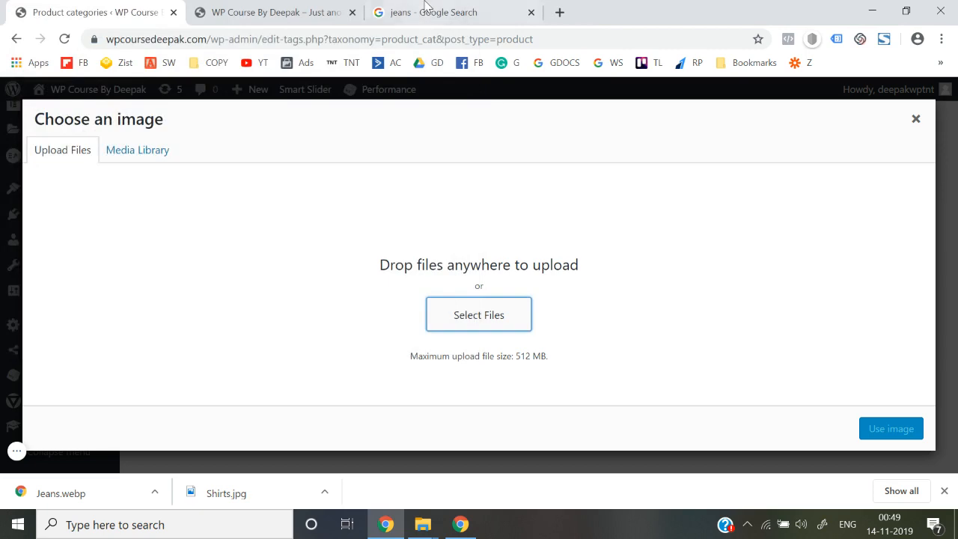
click(441, 12)
Open the full jeans image in a new tab and abandon saving it as WEBP.
right_click(716, 237)
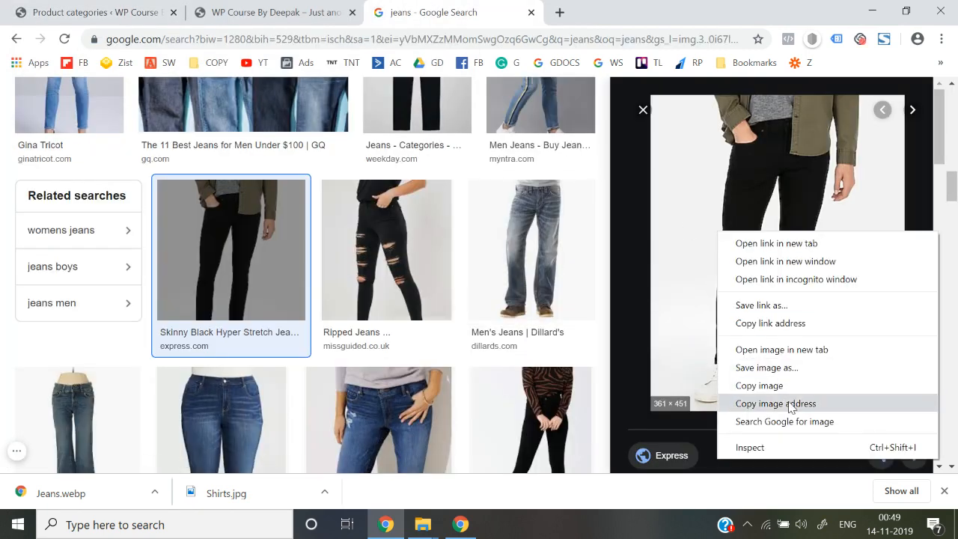
click(793, 350)
click(603, 9)
right_click(518, 245)
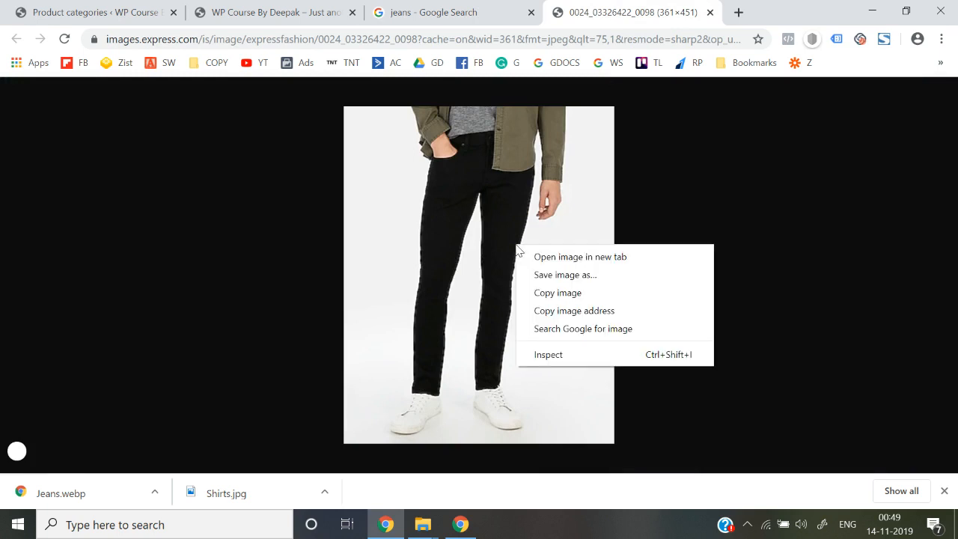
click(542, 276)
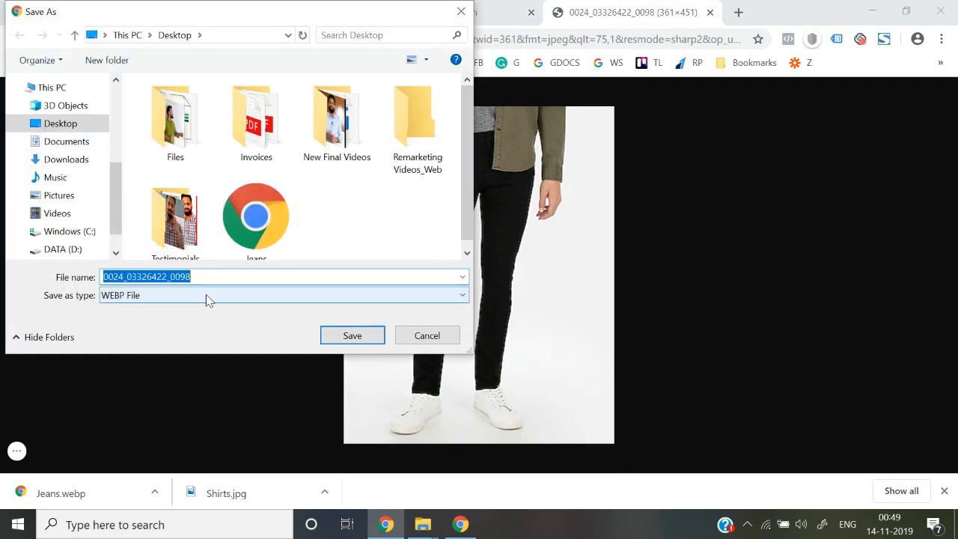
click(425, 341)
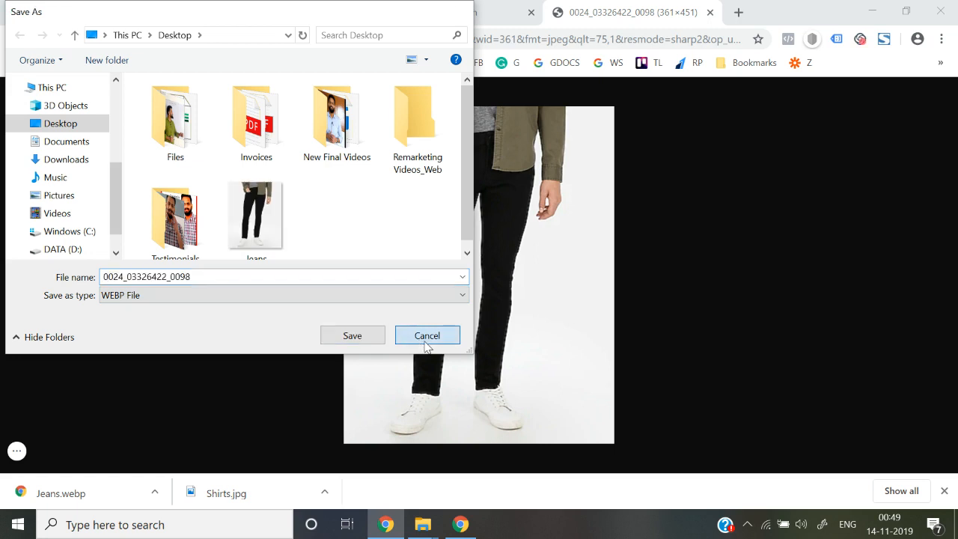
Capture the jeans photo region with FireShot and save it to the Desktop as jeans.png.
click(881, 43)
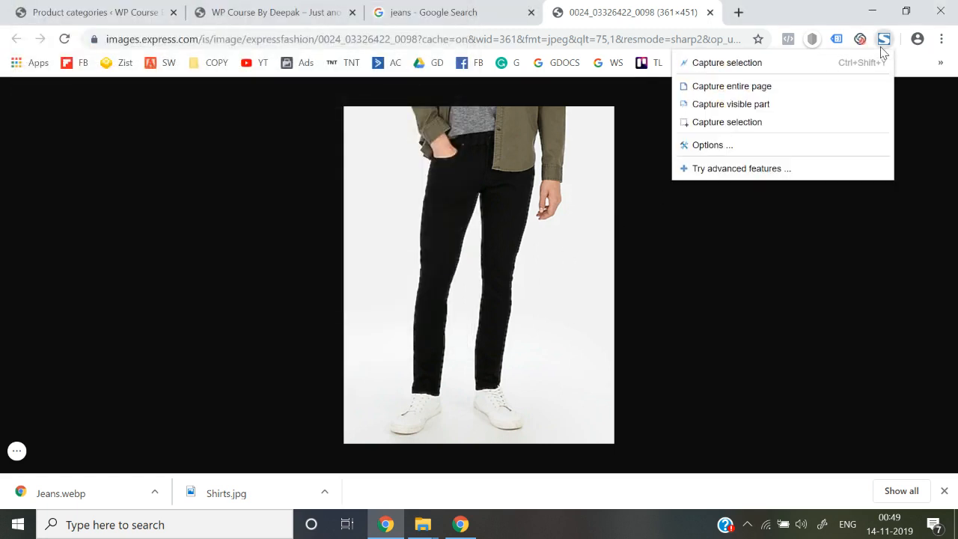
click(748, 126)
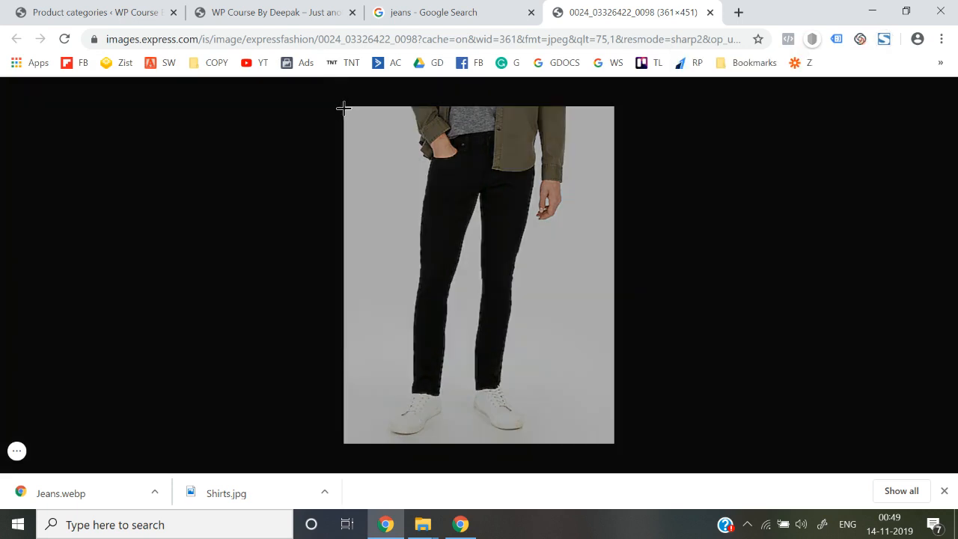
drag(345, 107, 614, 442)
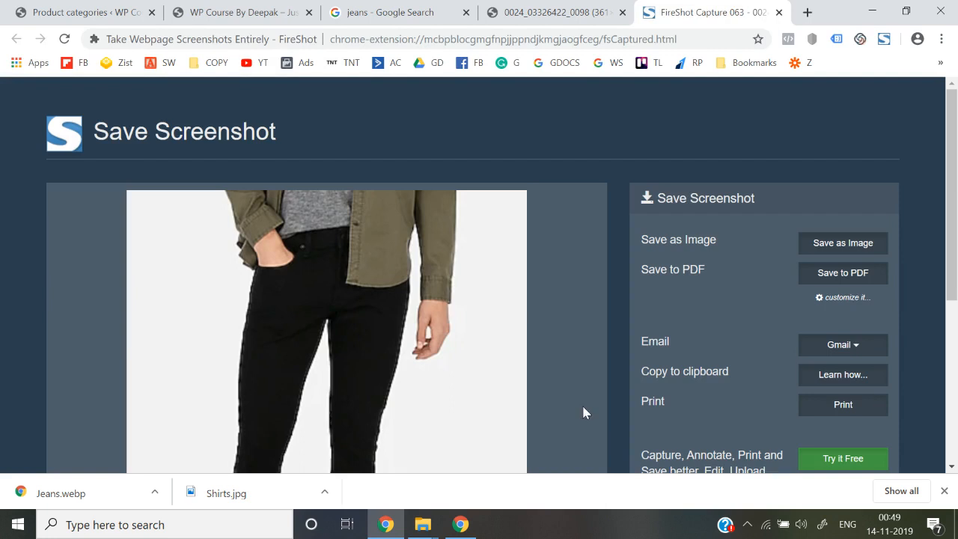
right_click(404, 297)
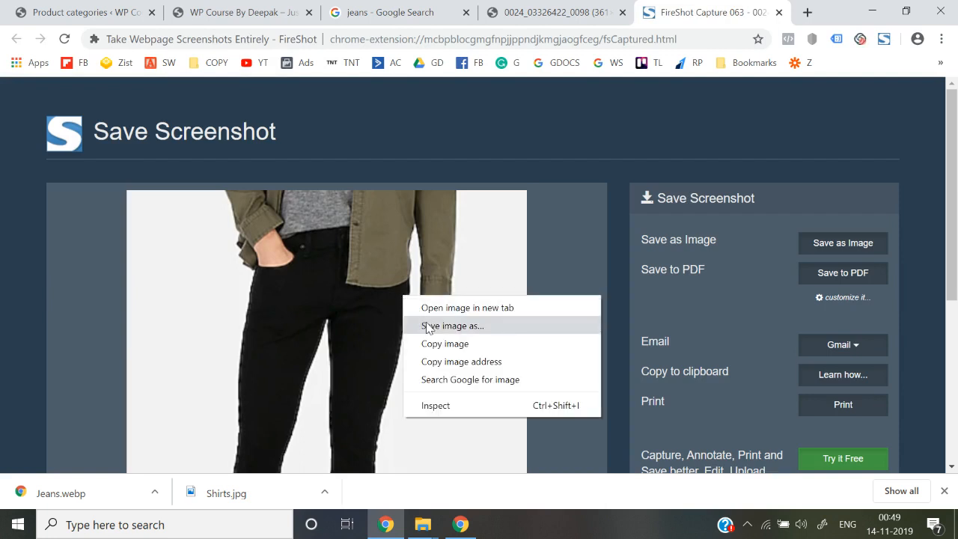
click(427, 327)
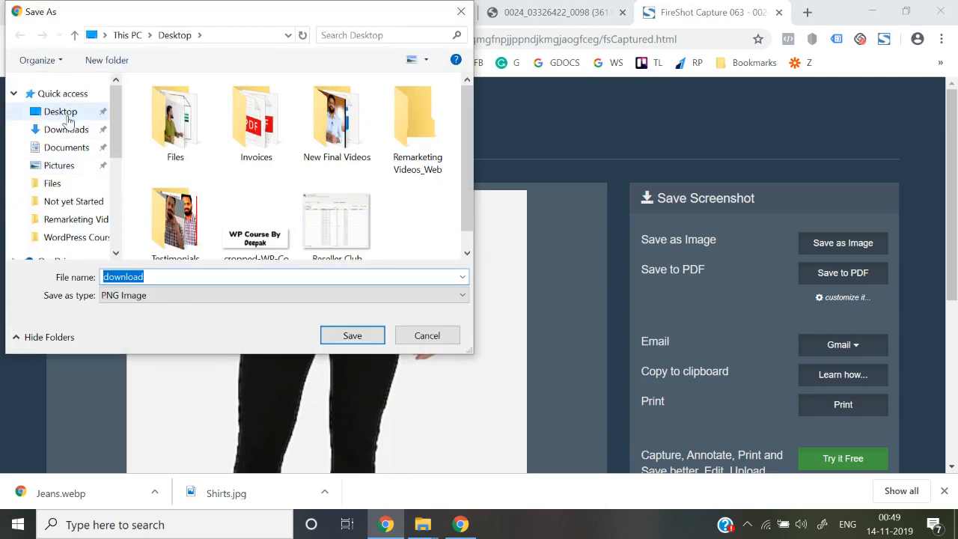
click(67, 120)
click(306, 276)
text(j)
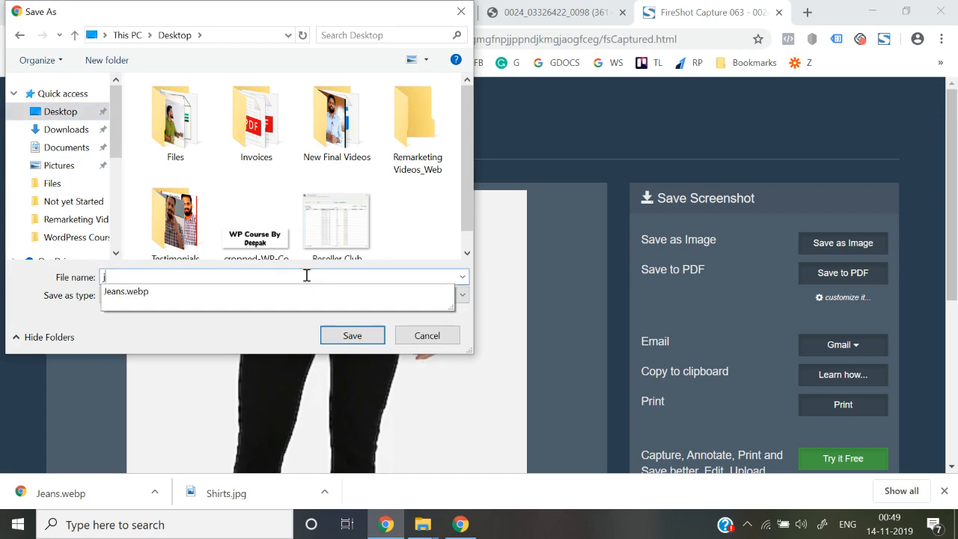
text(eans)
key(Return)
Upload jeans.png as the thumbnail, add the Jeans category, and check it in the category list.
click(112, 12)
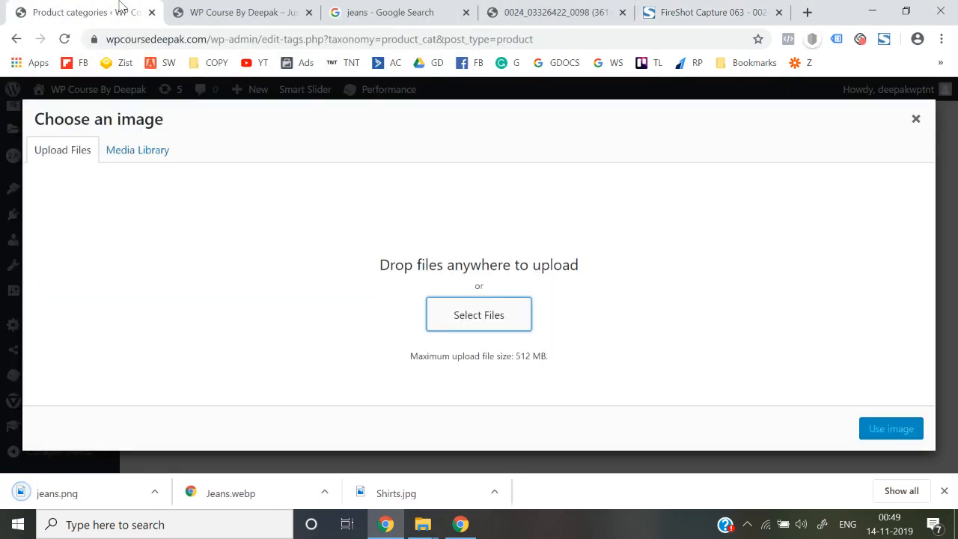
click(474, 320)
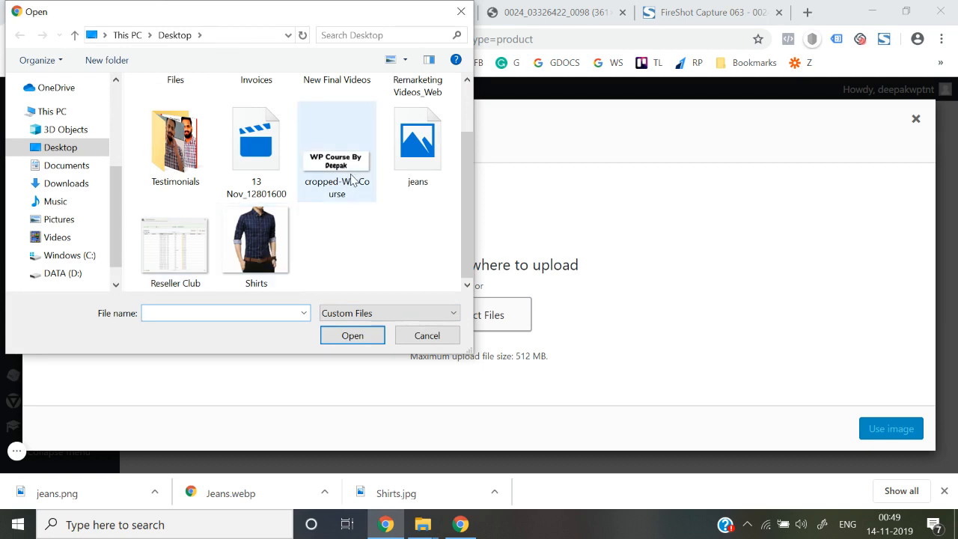
double_click(417, 160)
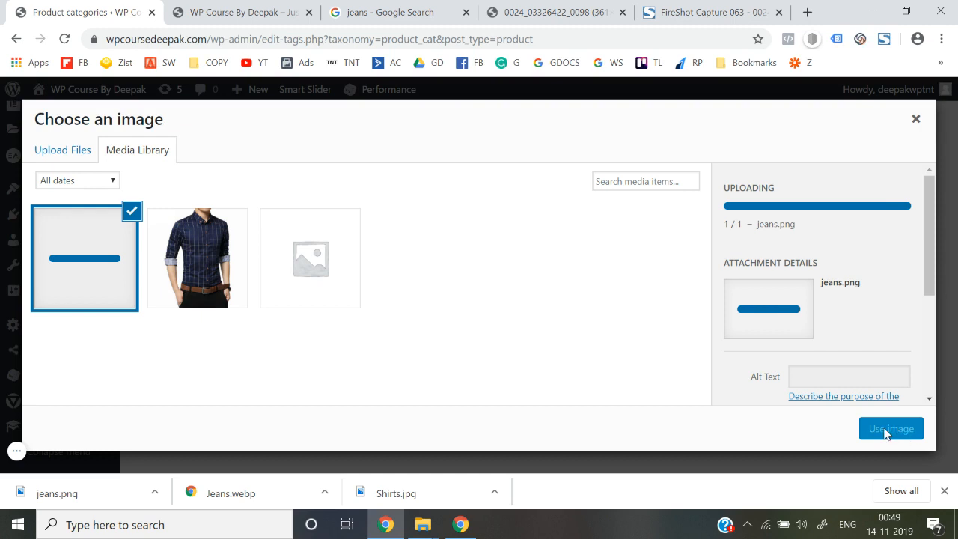
click(887, 430)
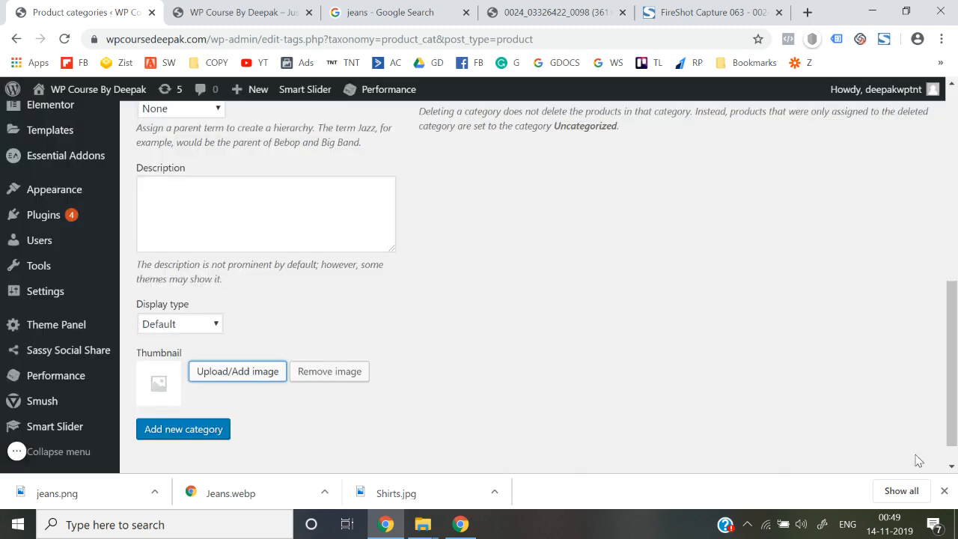
click(944, 491)
click(182, 434)
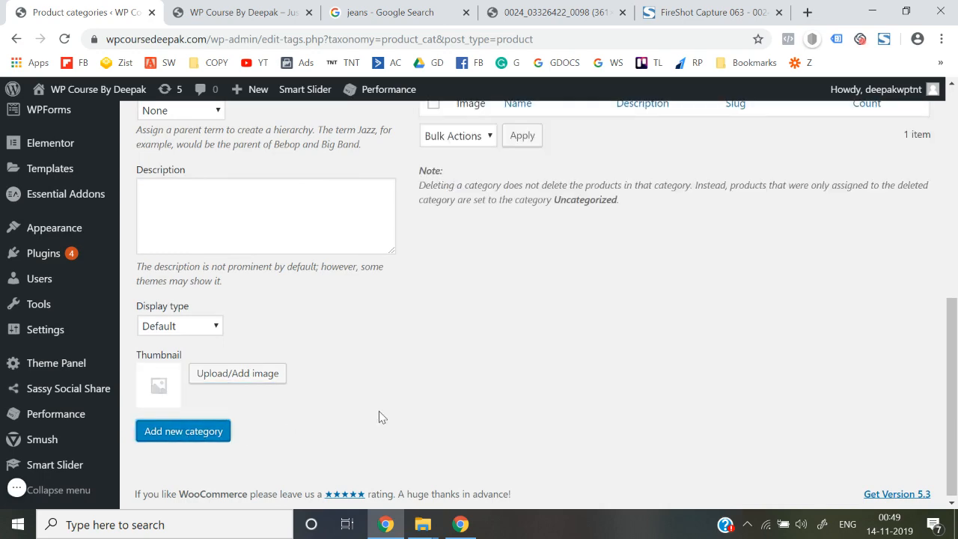
scroll(378, 416, up, 5)
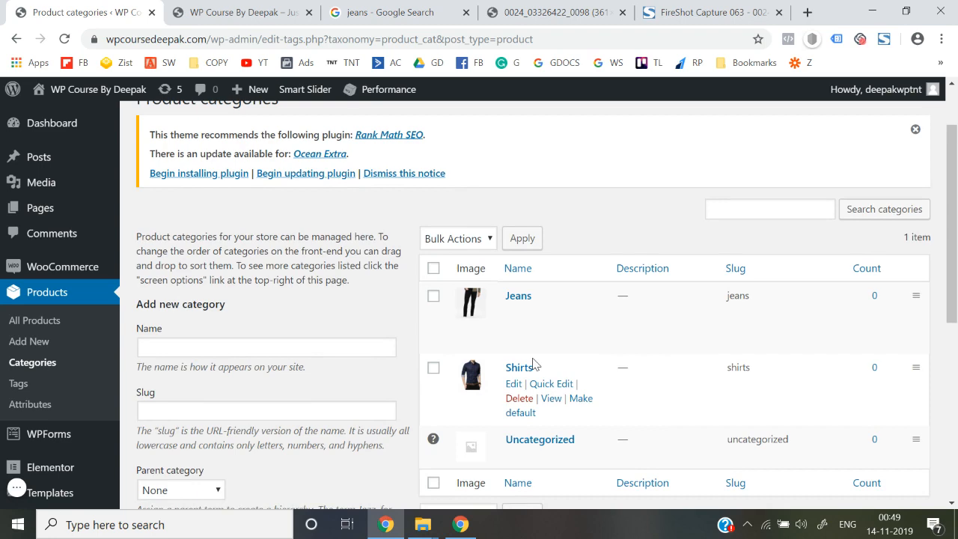
scroll(516, 359, down, 1)
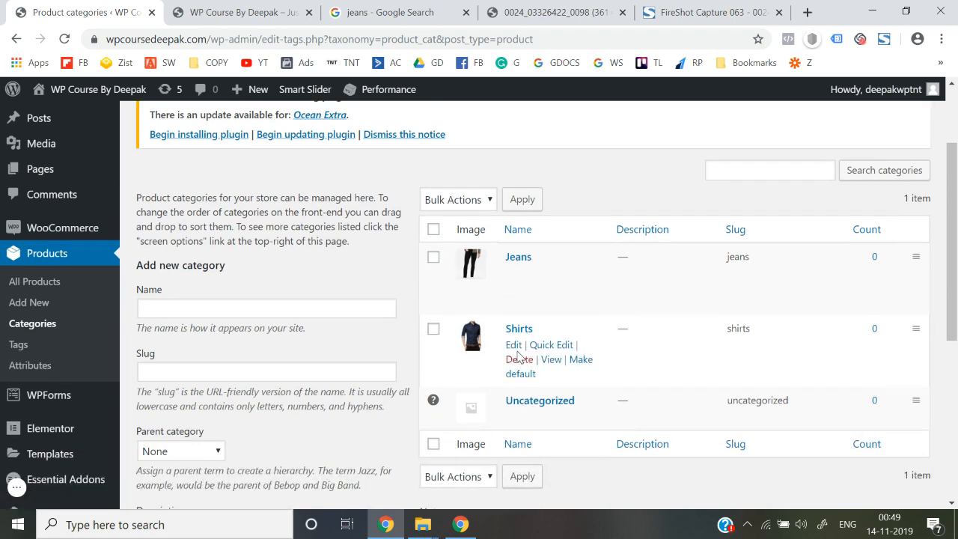
scroll(253, 345, down, 2)
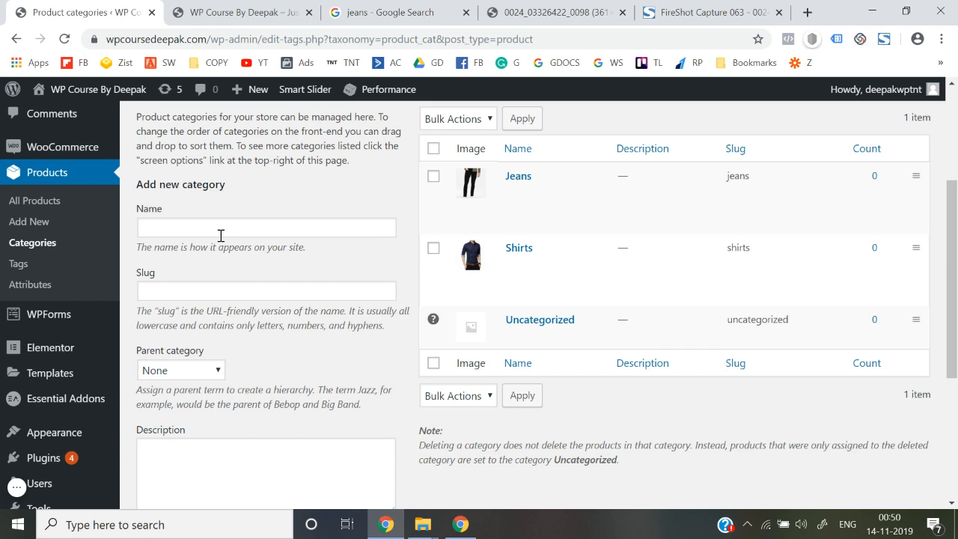
Load myntra.com in the jeans image tab, block its notifications, and view the MEN menu.
click(557, 12)
click(580, 39)
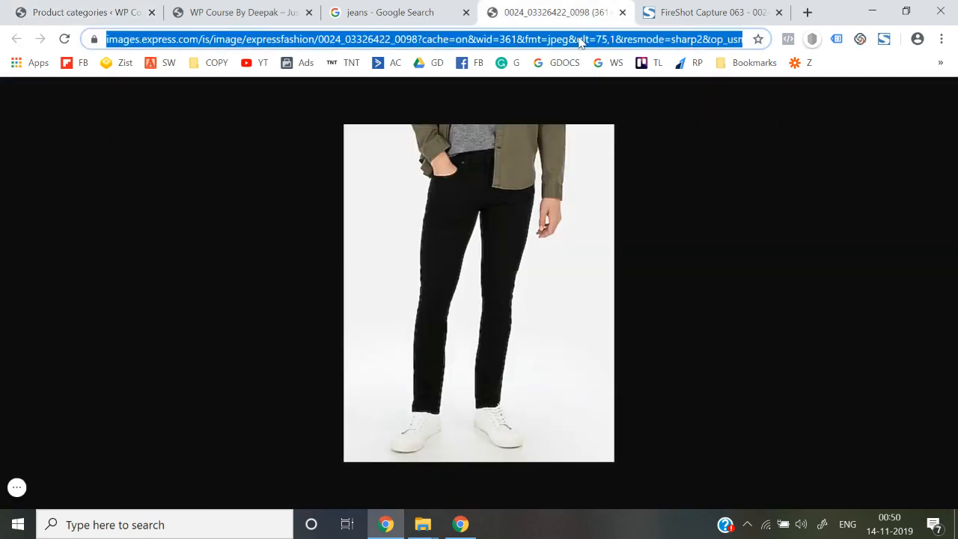
text(myntra)
key(Return)
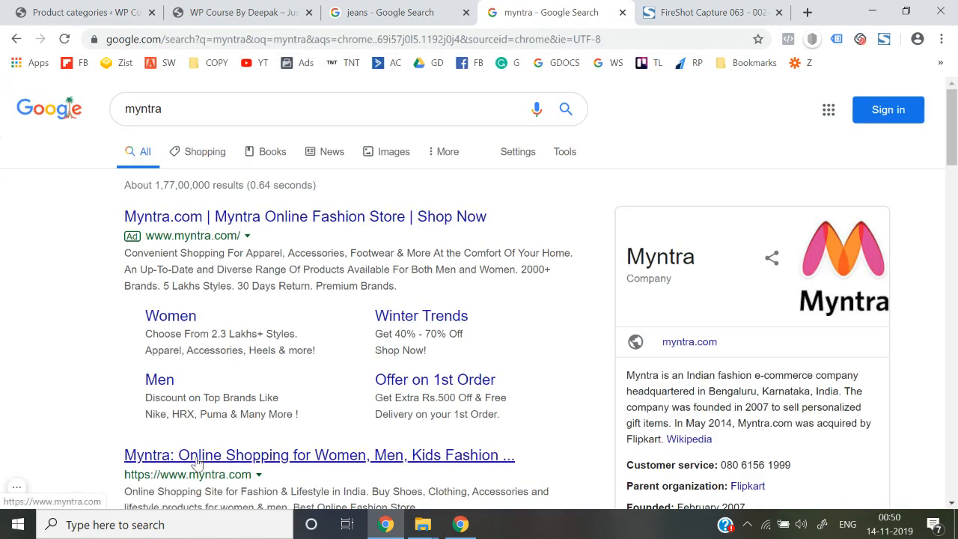
click(196, 462)
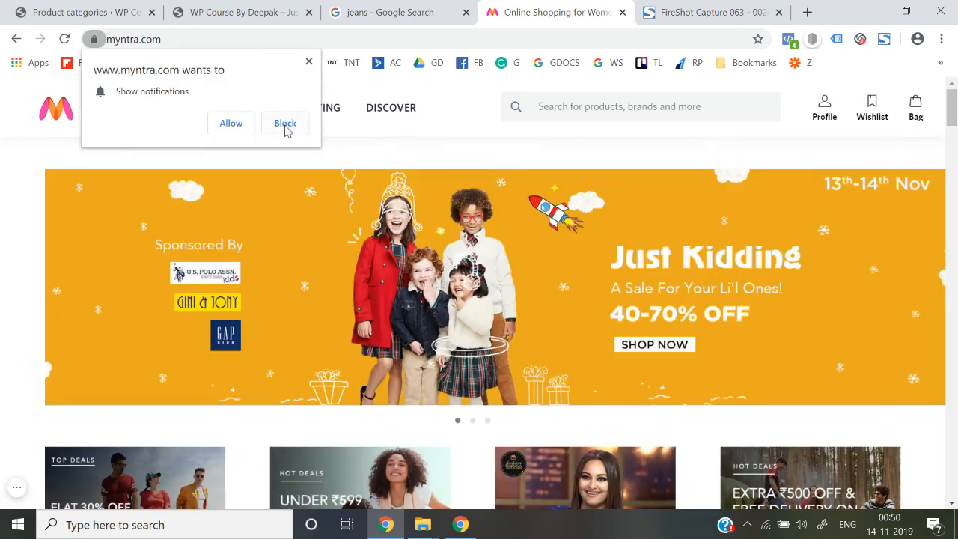
click(285, 124)
mouse_move(114, 110)
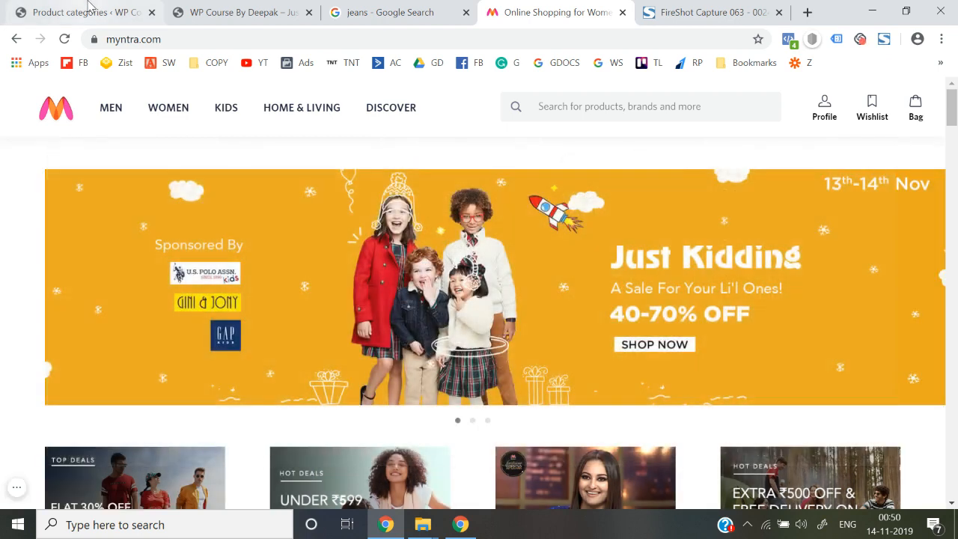
Go back to WordPress's Product categories form and start the next category's name.
click(83, 12)
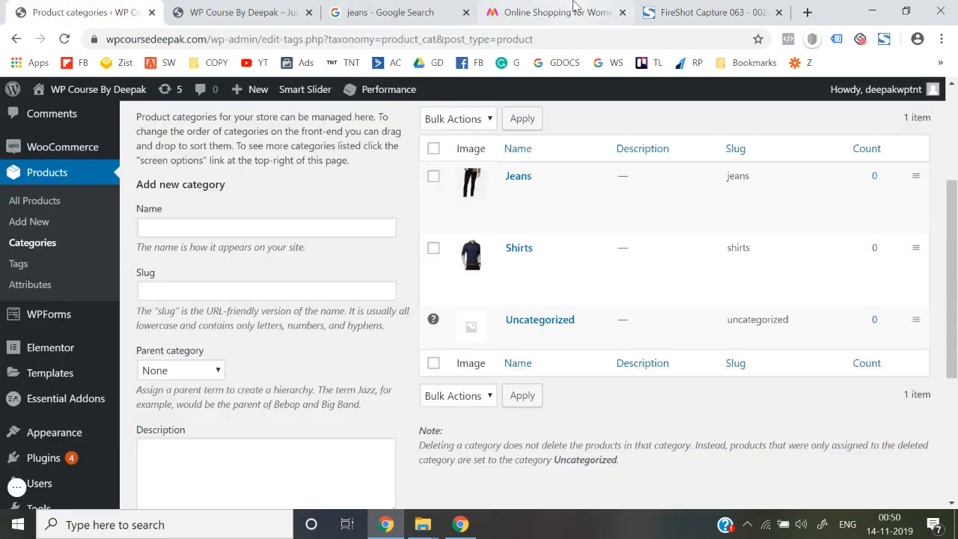
click(550, 13)
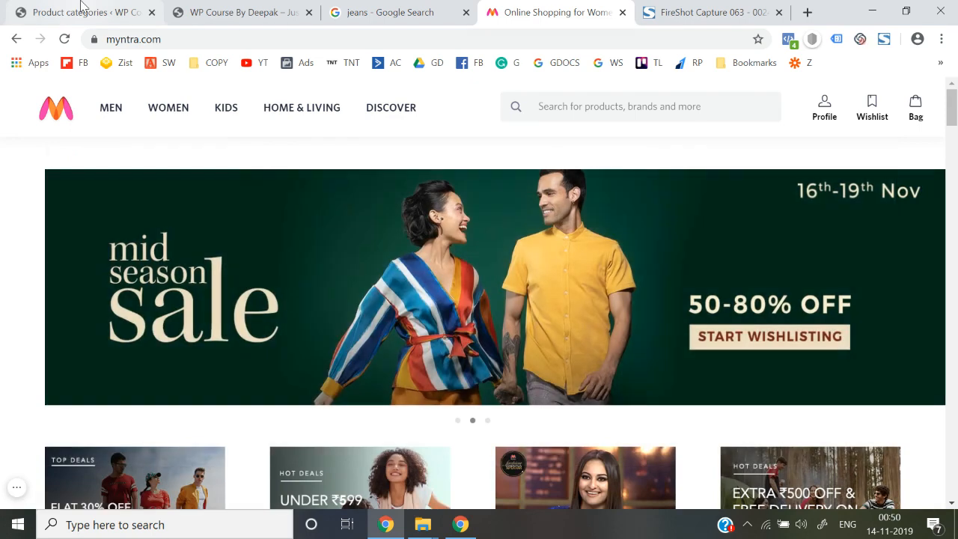
click(88, 14)
click(239, 234)
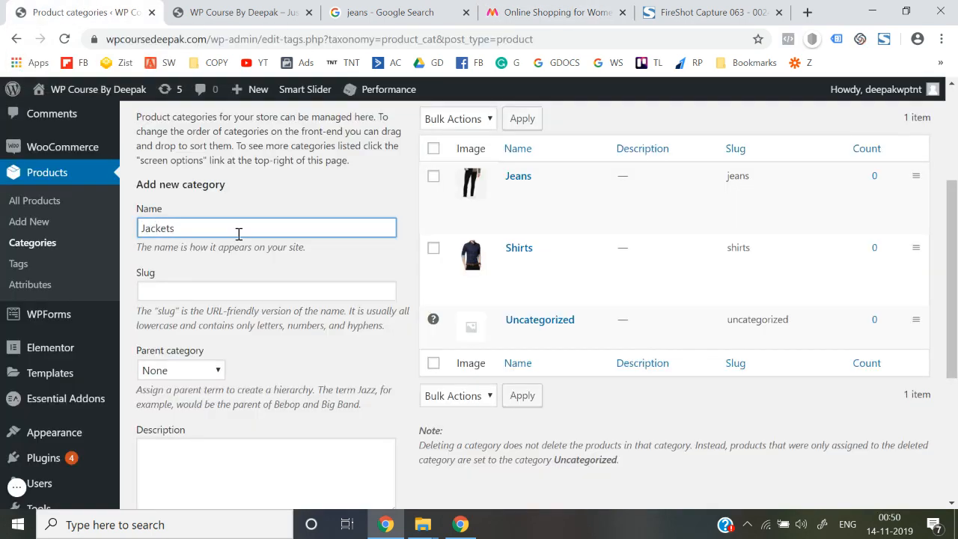
Paste the Jackets category name into the Slug field.
click(280, 383)
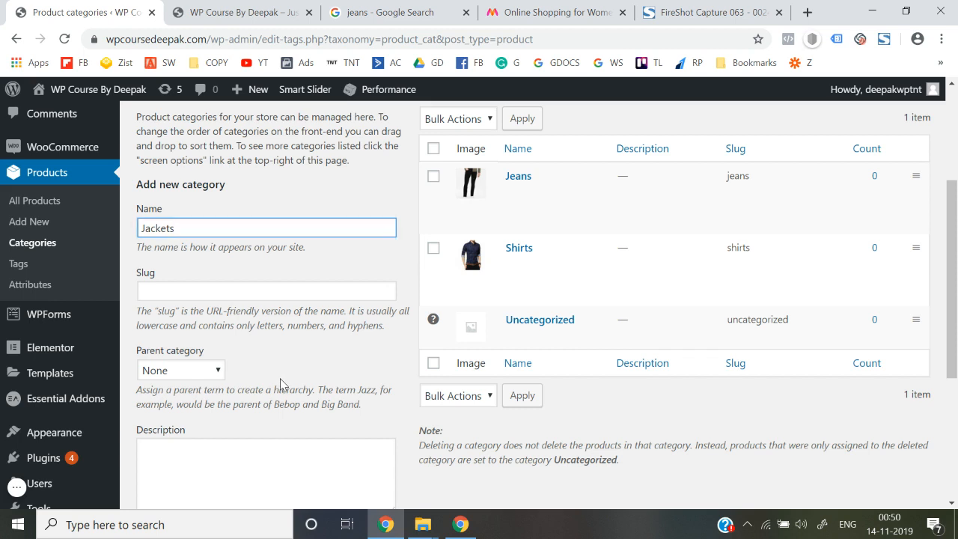
click(202, 237)
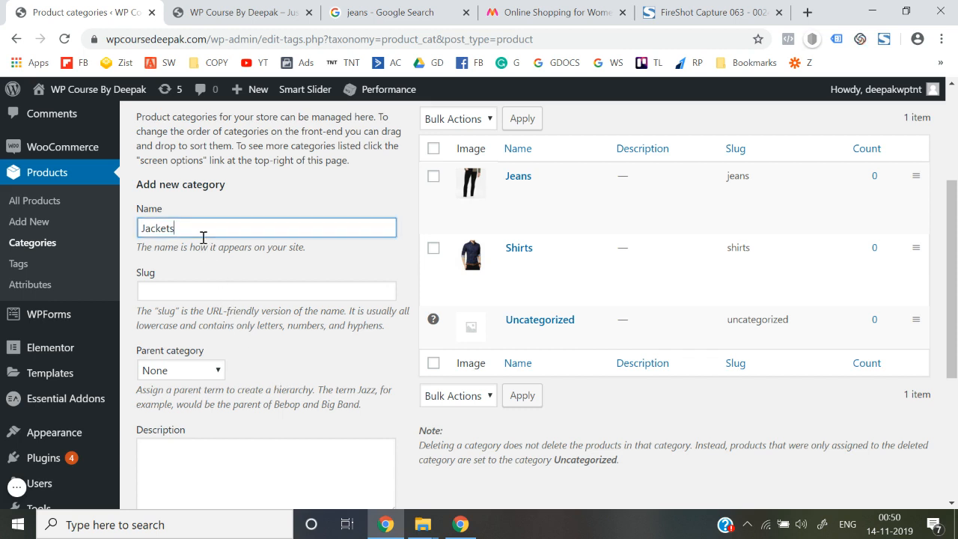
click(201, 285)
text(Jackets)
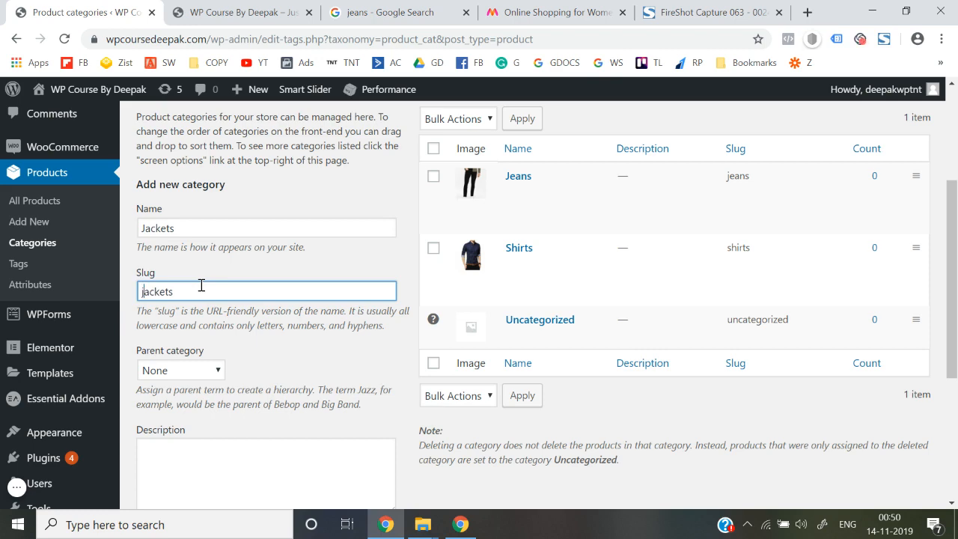
scroll(216, 363, down, 2)
Search Myntra for jackets and open the Campus Sutra denim jacket product.
click(590, 10)
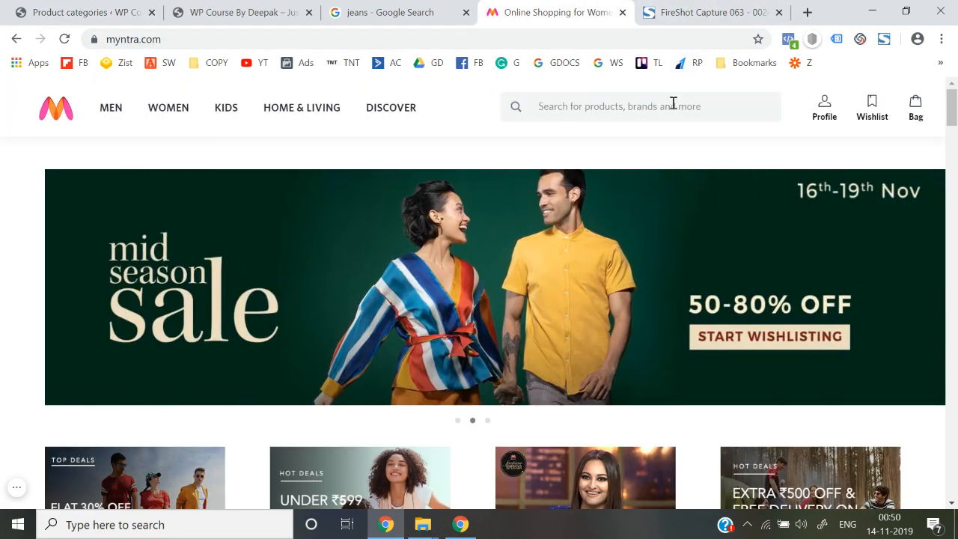
click(672, 103)
text(jac)
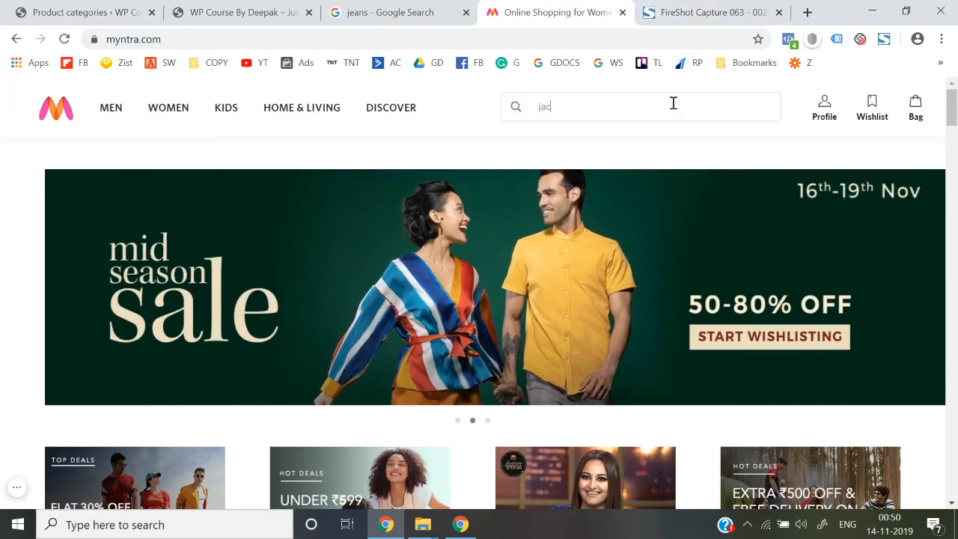
text(kets)
key(Return)
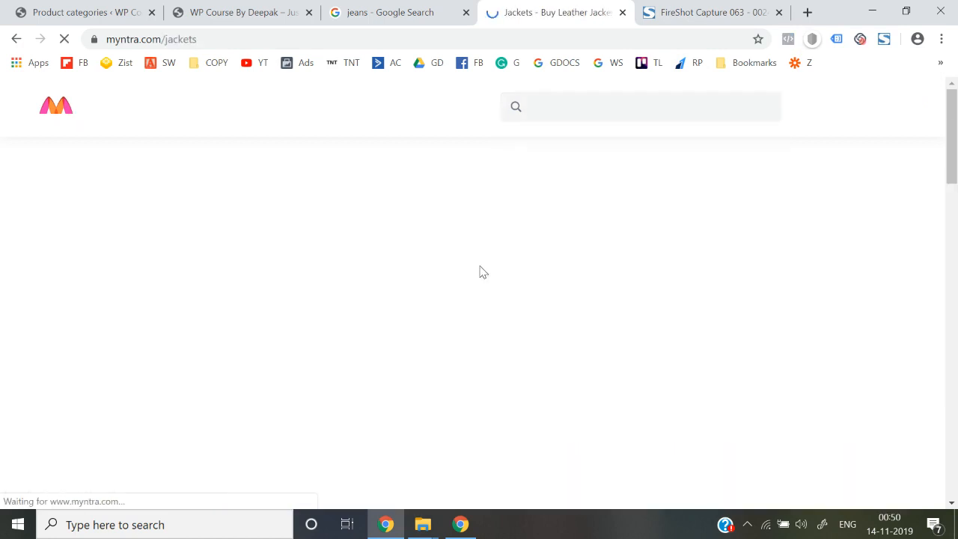
scroll(251, 329, down, 1)
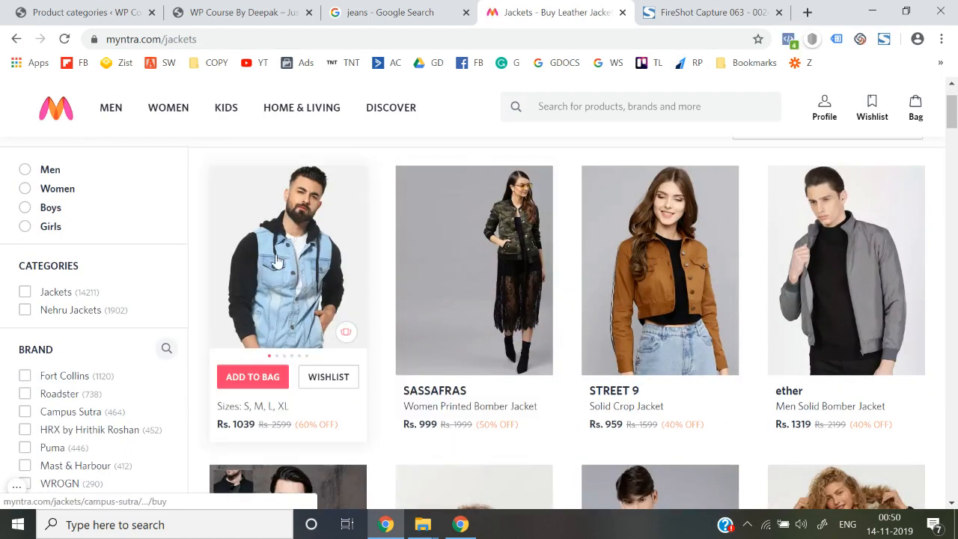
click(277, 260)
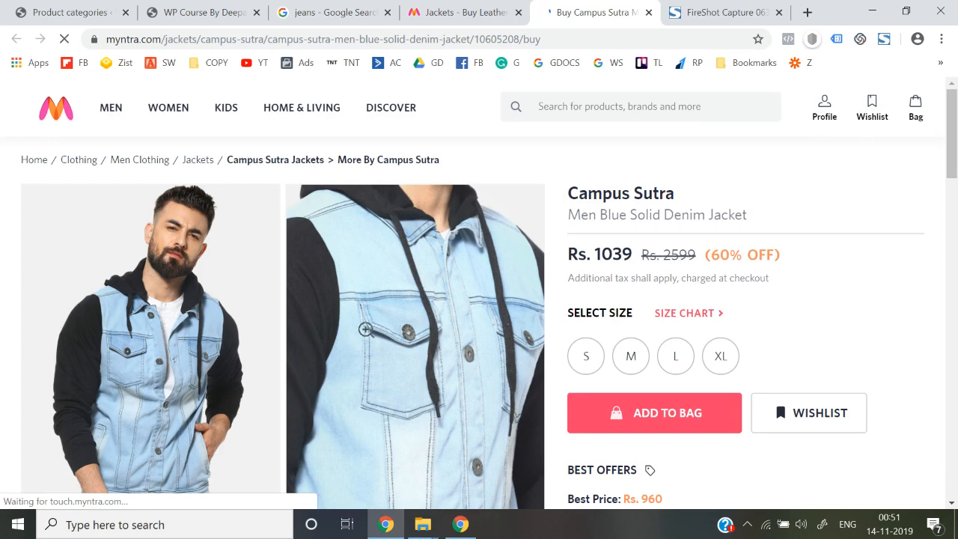
Open the enlarged denim jacket photo in its own tab.
right_click(252, 310)
click(192, 297)
click(193, 299)
right_click(410, 278)
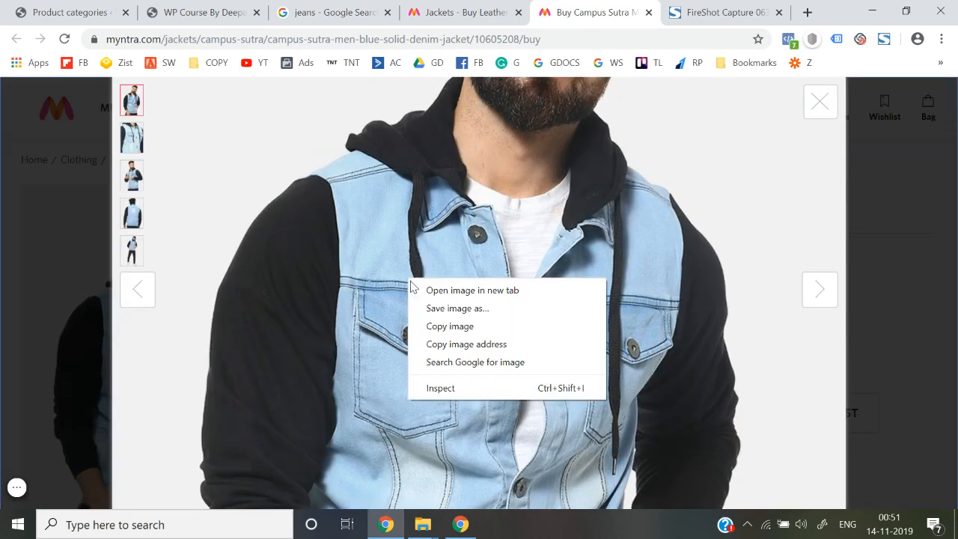
click(423, 290)
click(642, 7)
Save the jacket photo to the Desktop as Jackets.jpg.
right_click(469, 281)
click(495, 314)
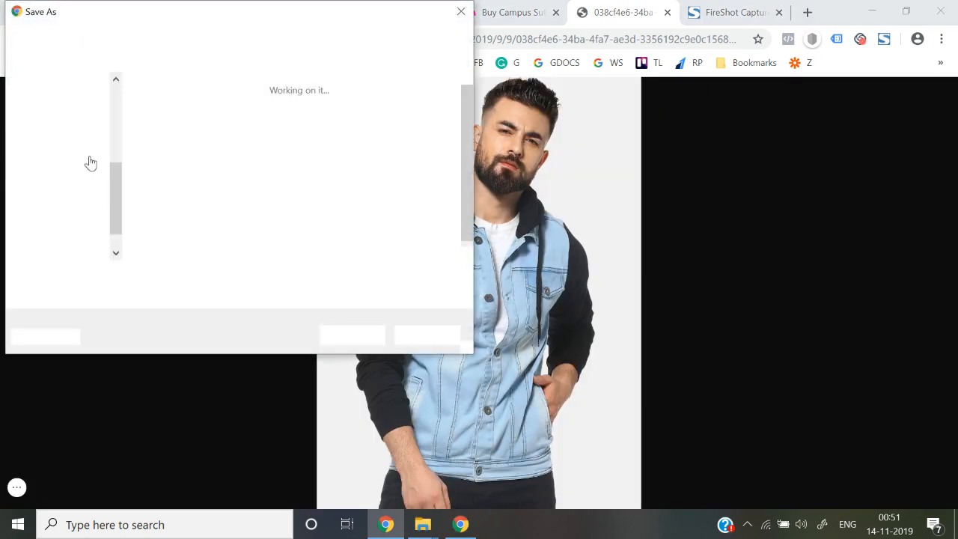
click(65, 108)
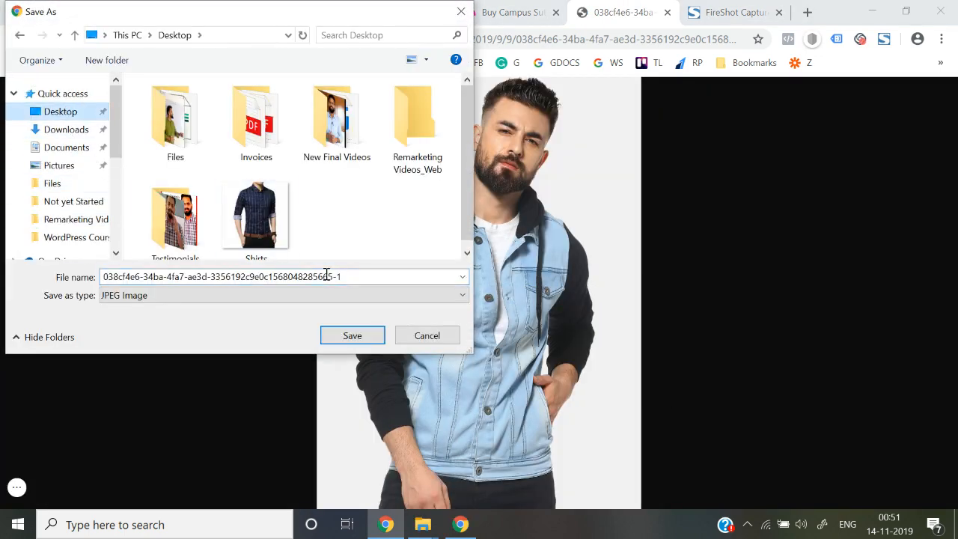
click(358, 278)
text(Jackets)
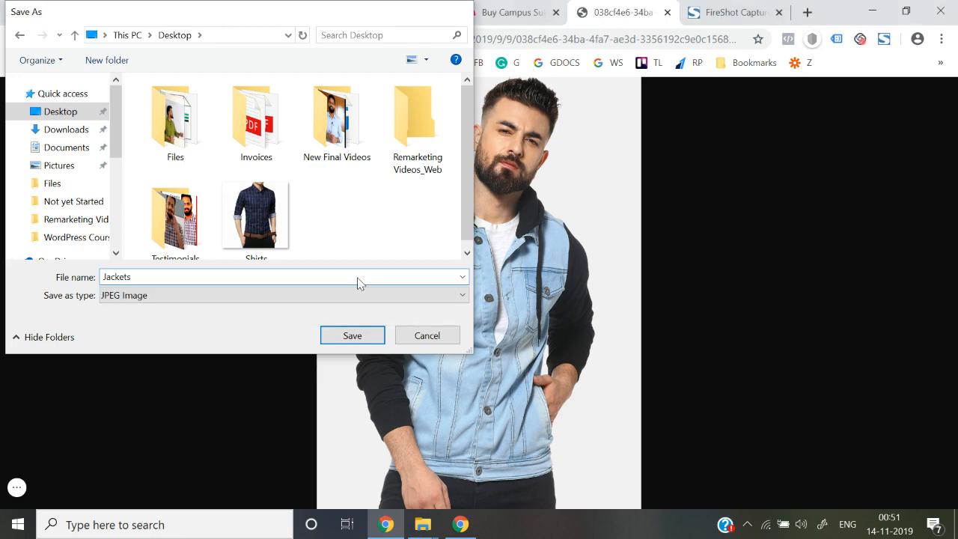
key(Return)
click(172, 12)
Start uploading a Jackets thumbnail, browsing to the Desktop folder.
click(71, 10)
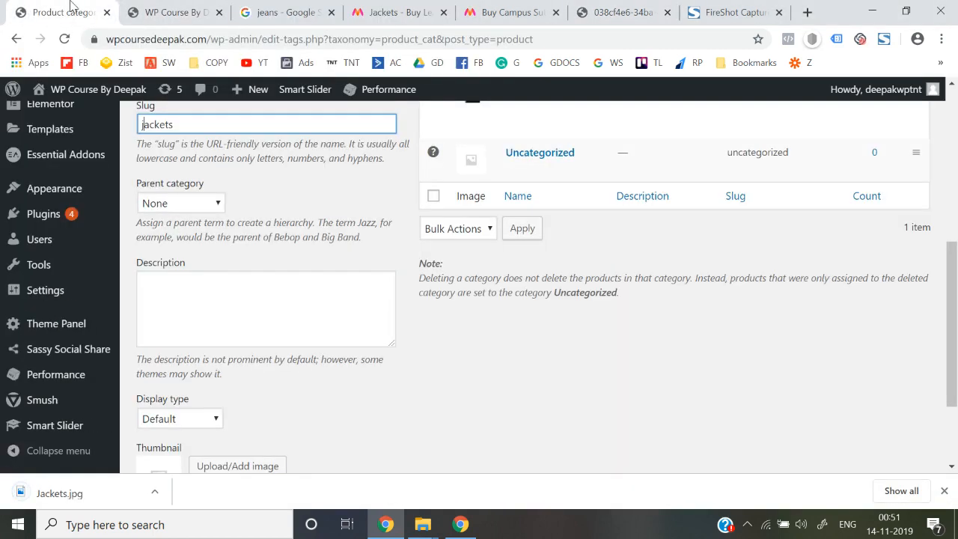
scroll(402, 289, down, 2)
click(231, 341)
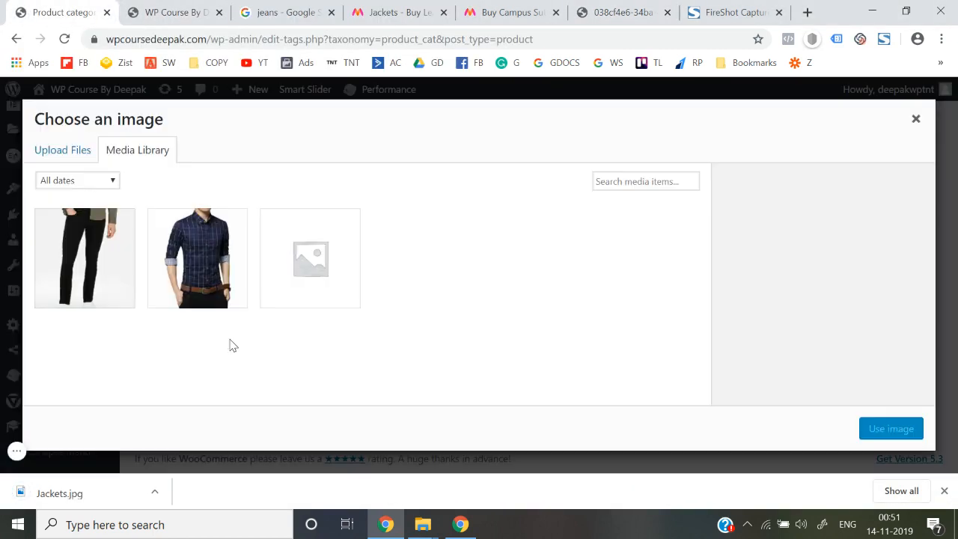
click(87, 152)
click(458, 315)
scroll(98, 148, up, 3)
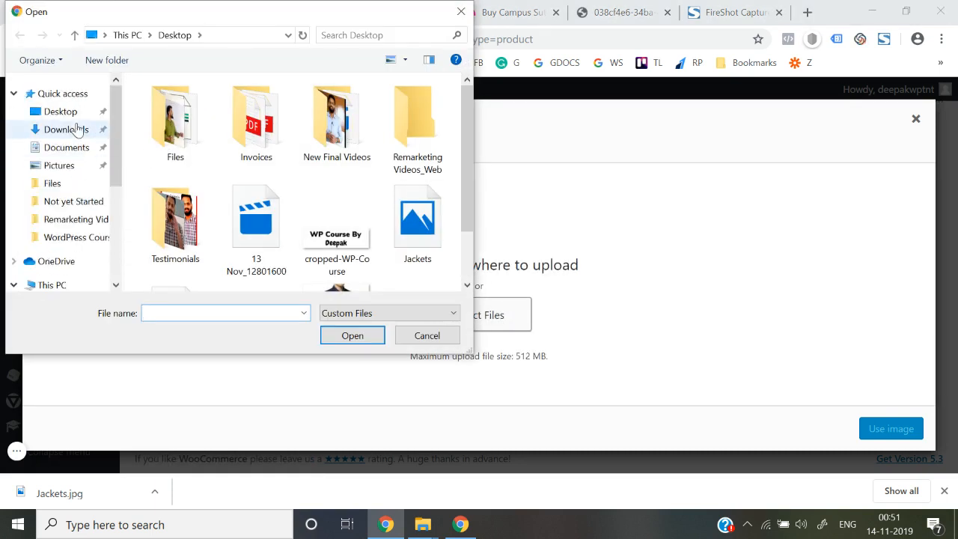
click(63, 115)
Upload Jackets.jpg as the thumbnail and add the Jackets category.
click(228, 314)
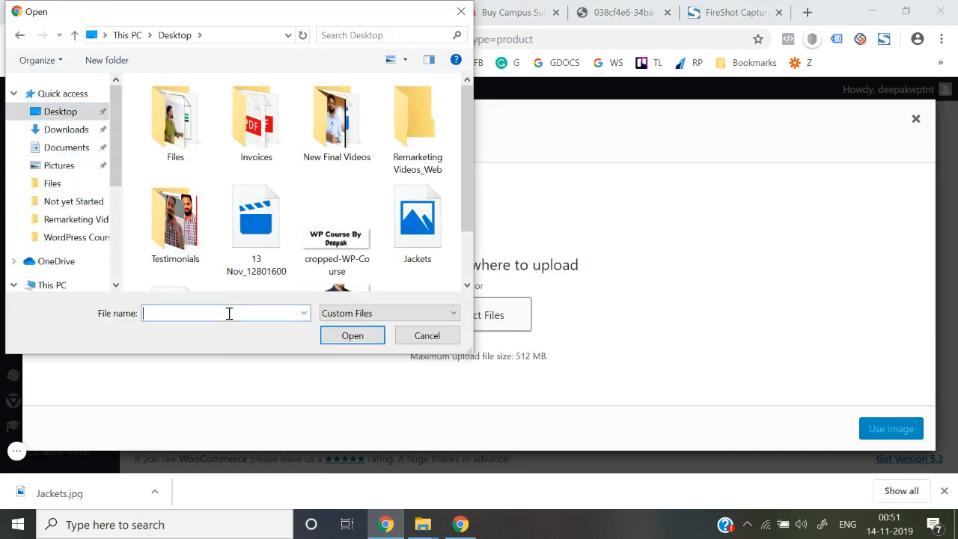
text(Ja)
key(Down)
key(Return)
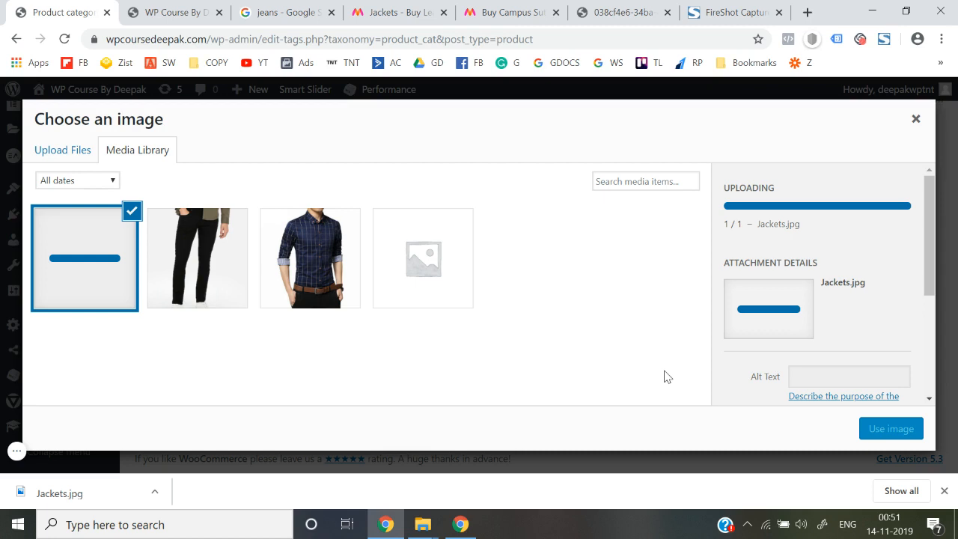
click(882, 428)
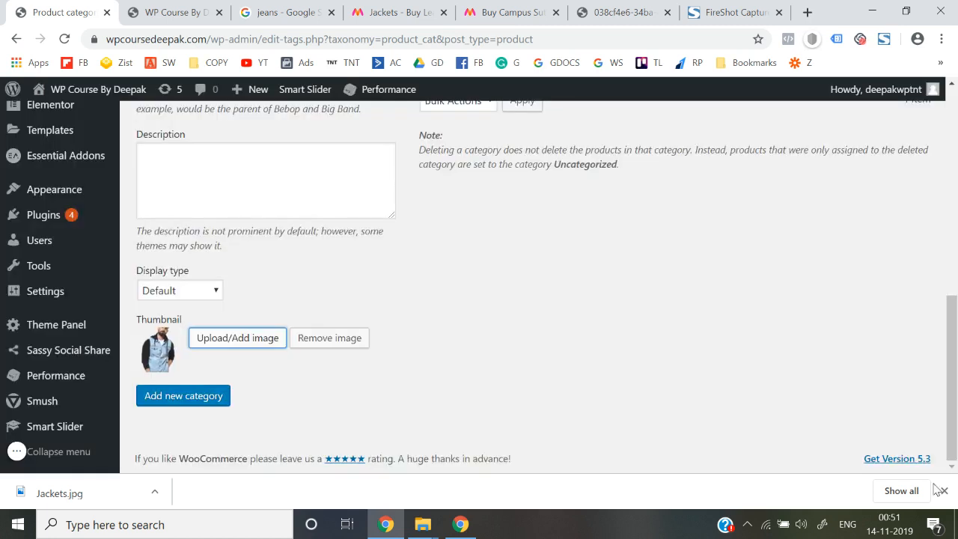
click(943, 490)
click(178, 442)
Close the Campus Sutra jacket, saved image and FireShot tabs in Myntra.
scroll(444, 360, up, 4)
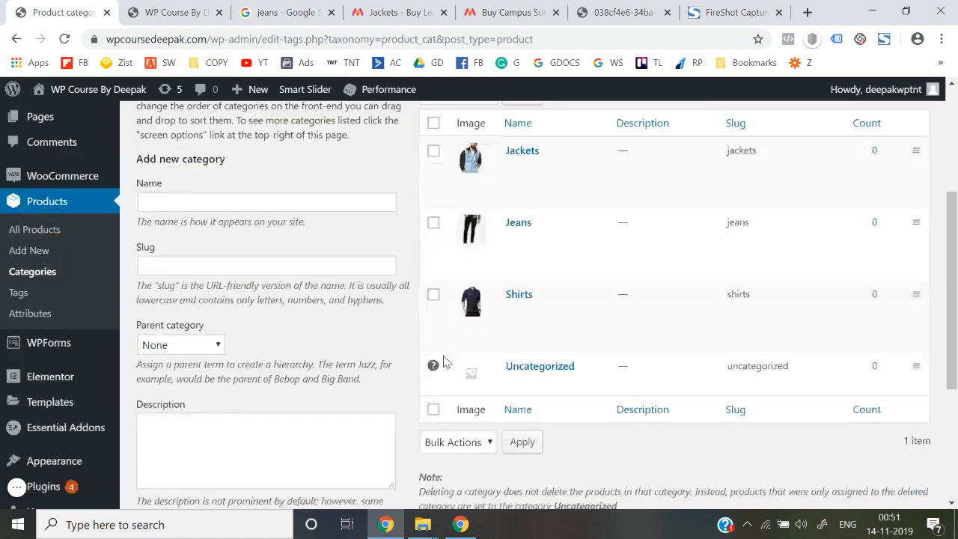
scroll(441, 352, down, 1)
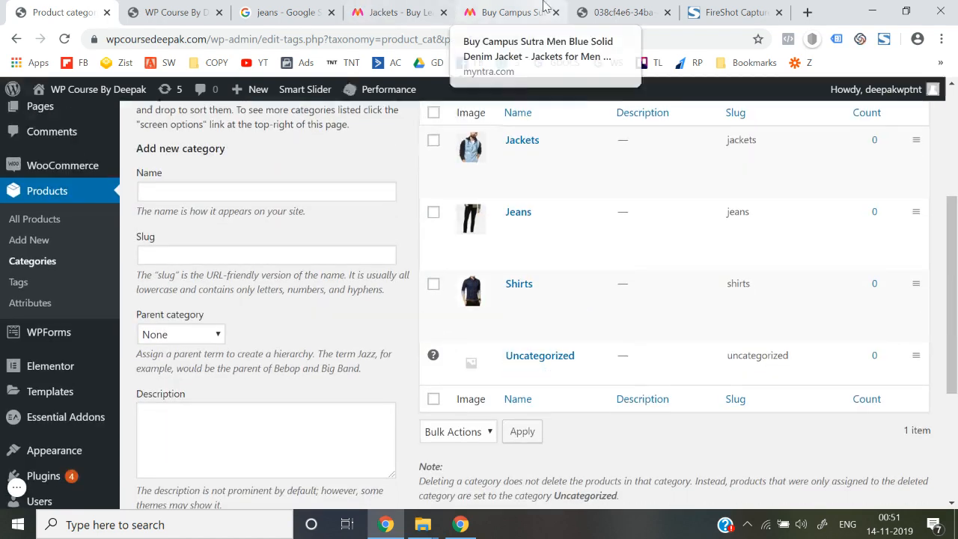
click(508, 12)
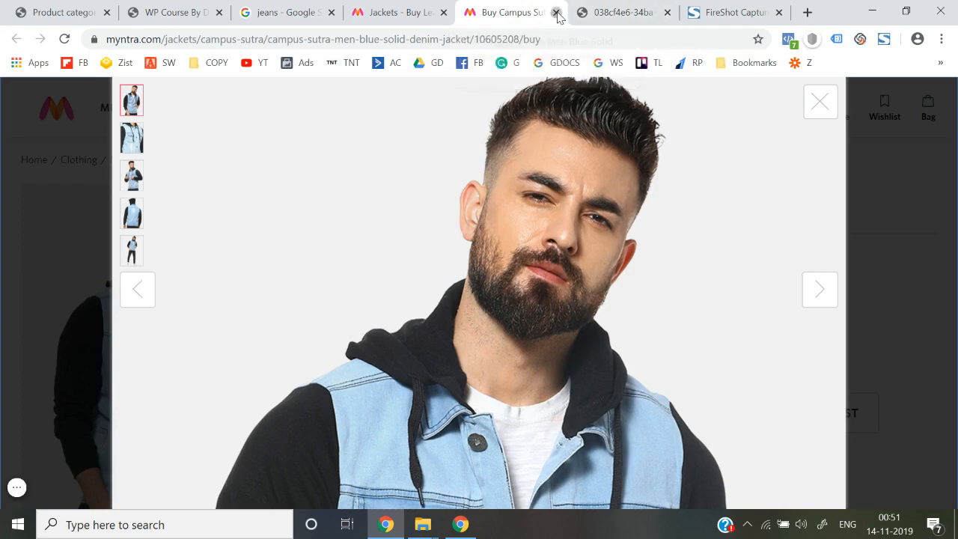
click(555, 12)
click(555, 12)
click(555, 12)
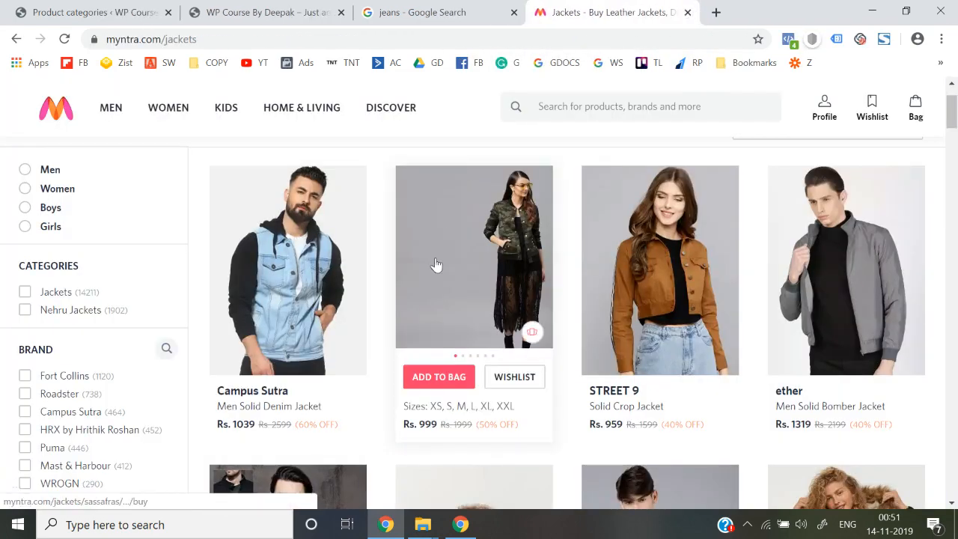
scroll(436, 265, up, 1)
mouse_move(110, 107)
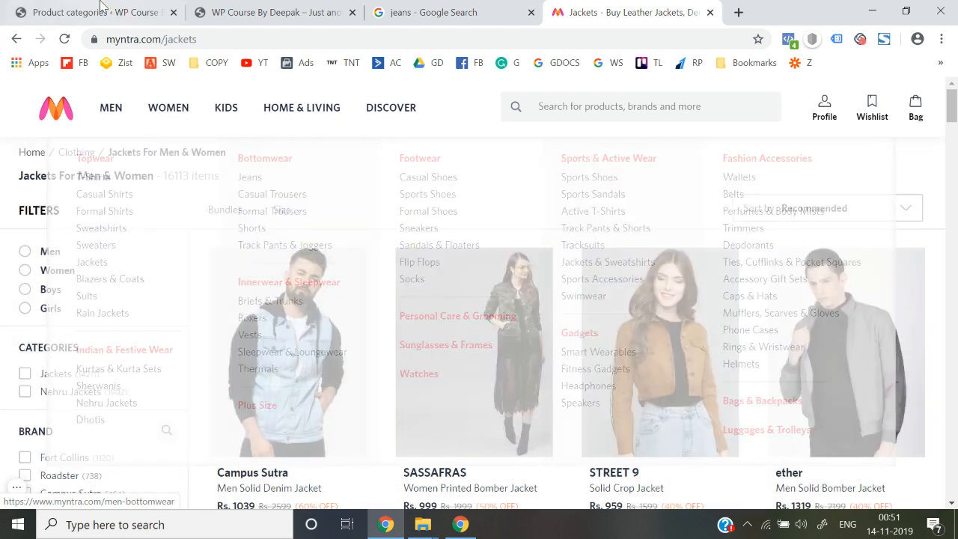
click(103, 9)
Enter Formal Trousers as the name and rework the slug to formal-trousers.
click(256, 190)
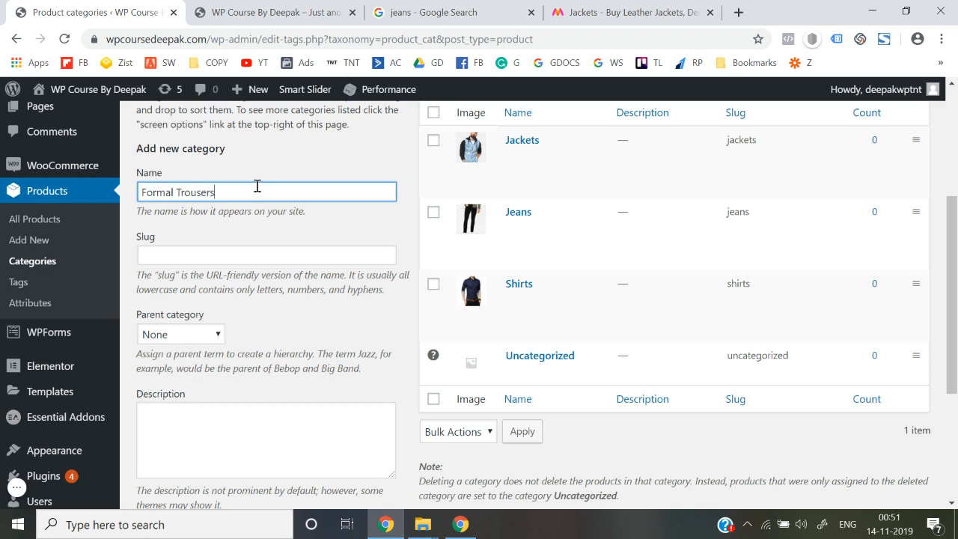
key(ctrl+a)
key(ctrl+c)
click(253, 250)
key(ctrl+v)
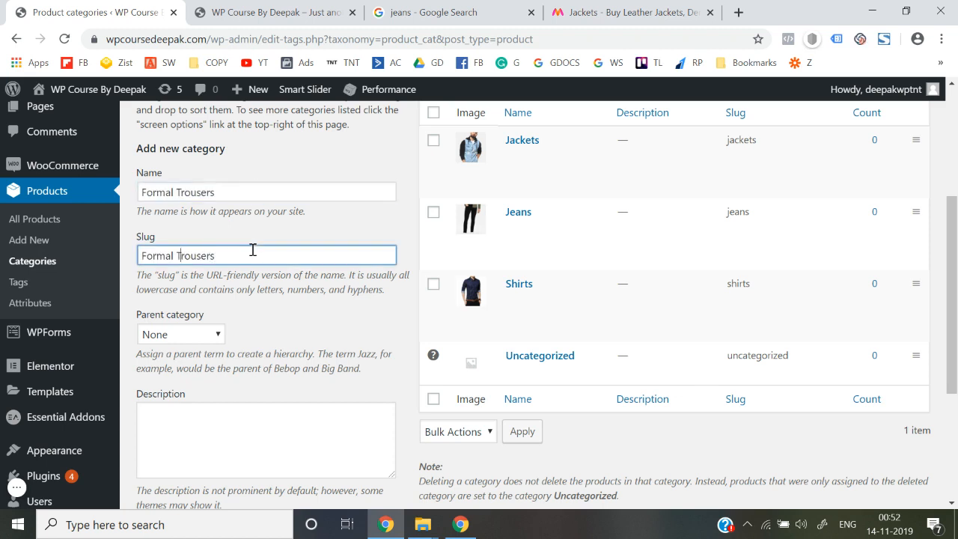
key(BackSpace)
key(BackSpace)
text(f)
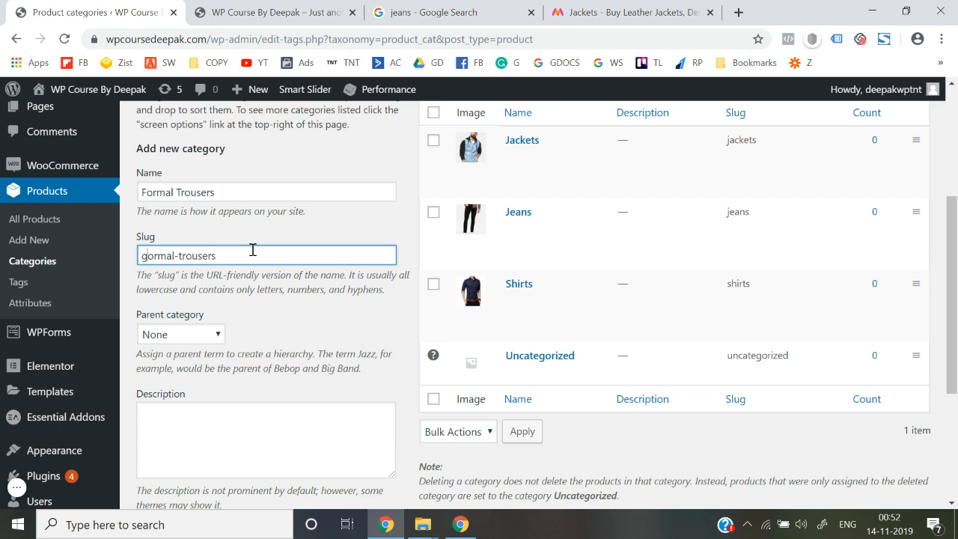
scroll(253, 254, down, 2)
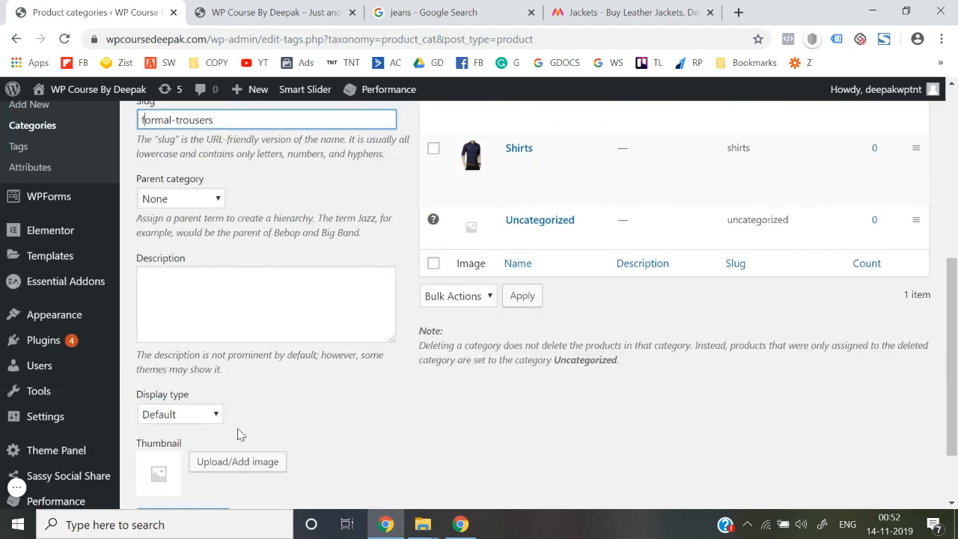
Search Myntra for formal trousers and open the Hangup trousers product.
click(661, 18)
click(652, 112)
text(formal trousers)
key(Return)
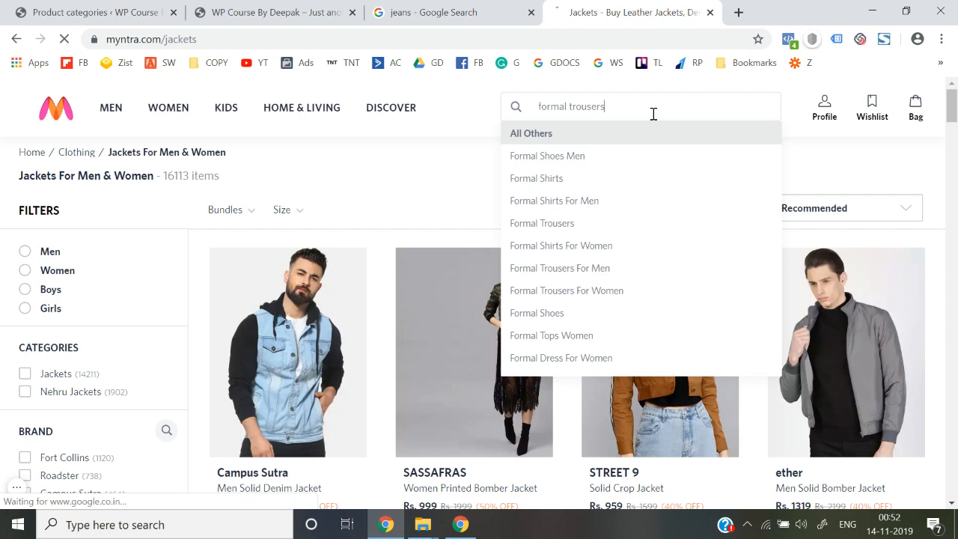
click(329, 338)
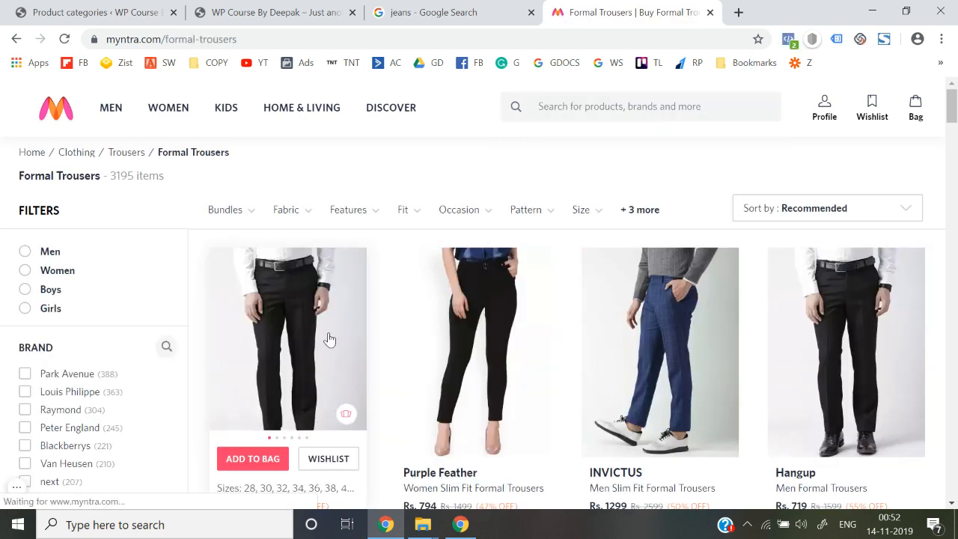
Open the enlarged Hangup trousers photo in its own tab.
right_click(390, 276)
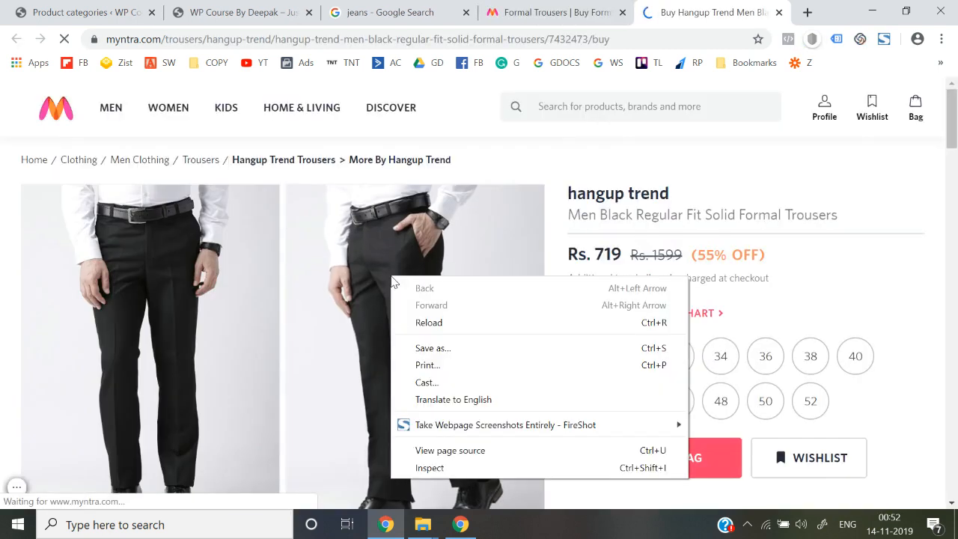
click(200, 307)
right_click(199, 307)
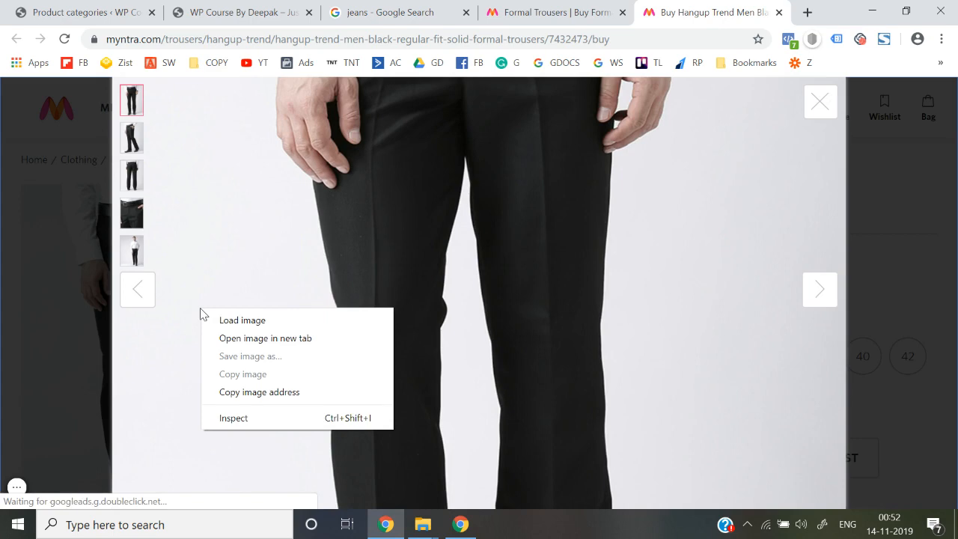
click(225, 337)
click(692, 6)
Save the trousers photo to the Desktop as FT.jpg.
right_click(446, 273)
click(472, 305)
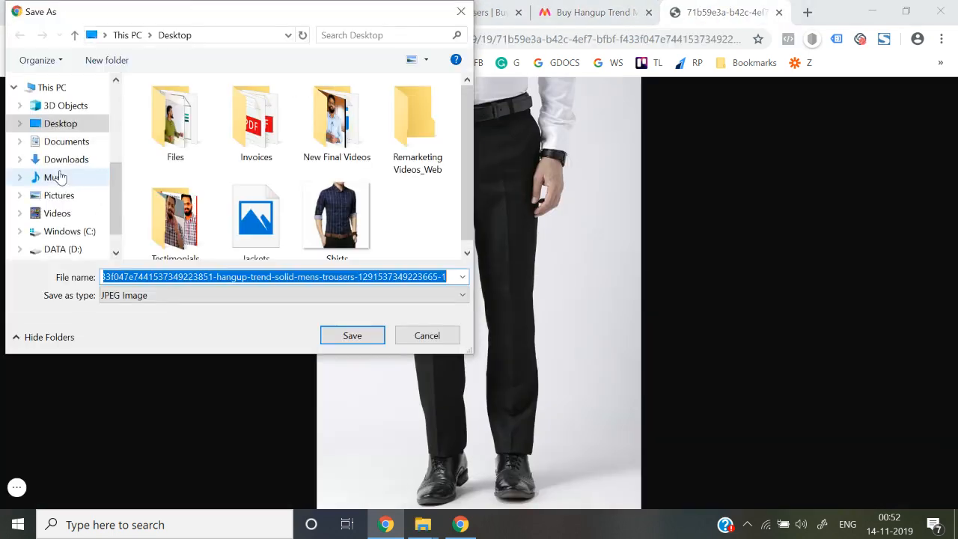
click(64, 118)
click(364, 285)
key(ctrl+a)
text(FT)
key(Return)
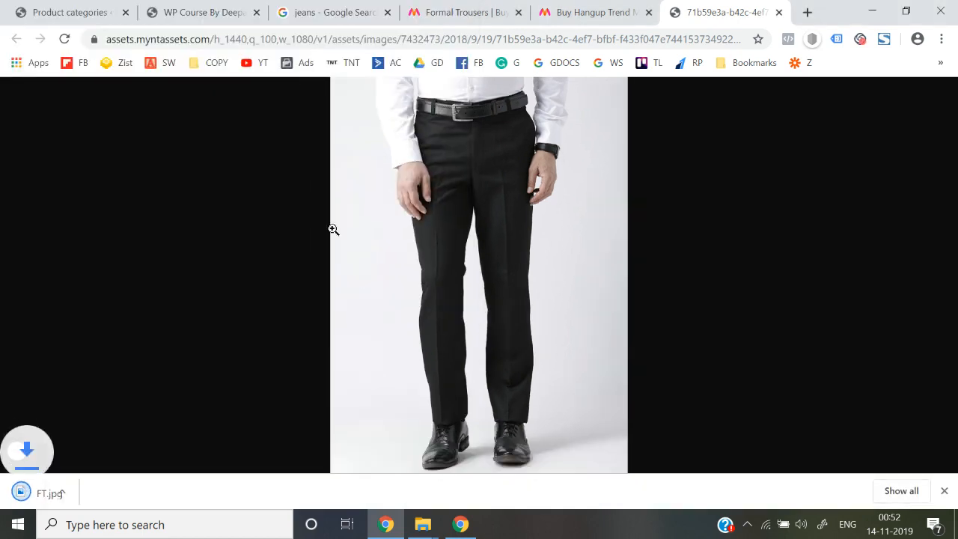
click(64, 12)
Upload the FT trousers photo through the category thumbnail picker.
scroll(201, 461, down, 2)
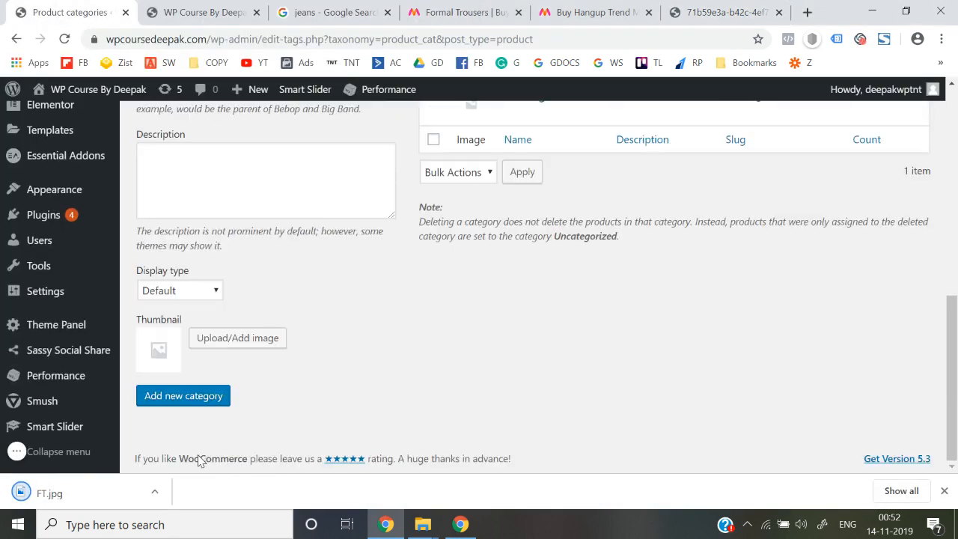
click(236, 341)
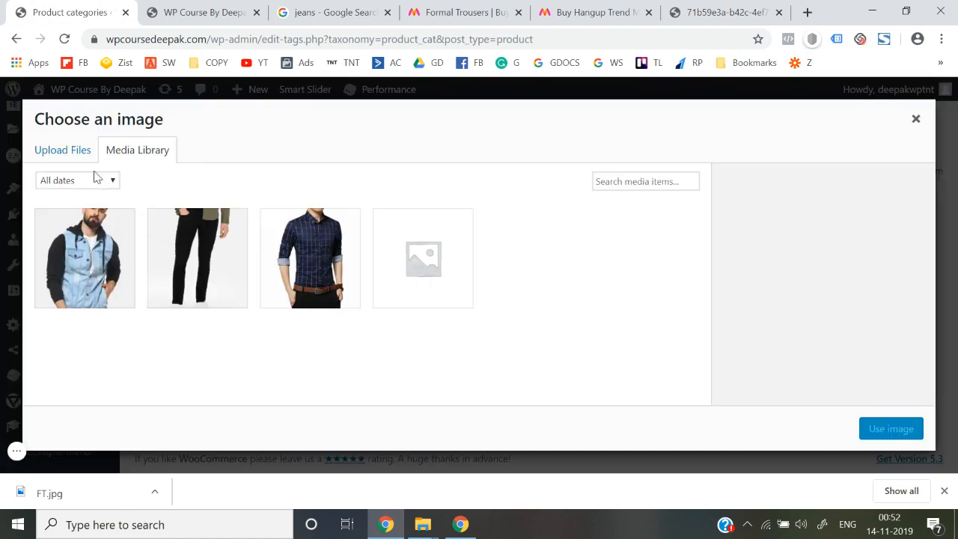
click(79, 150)
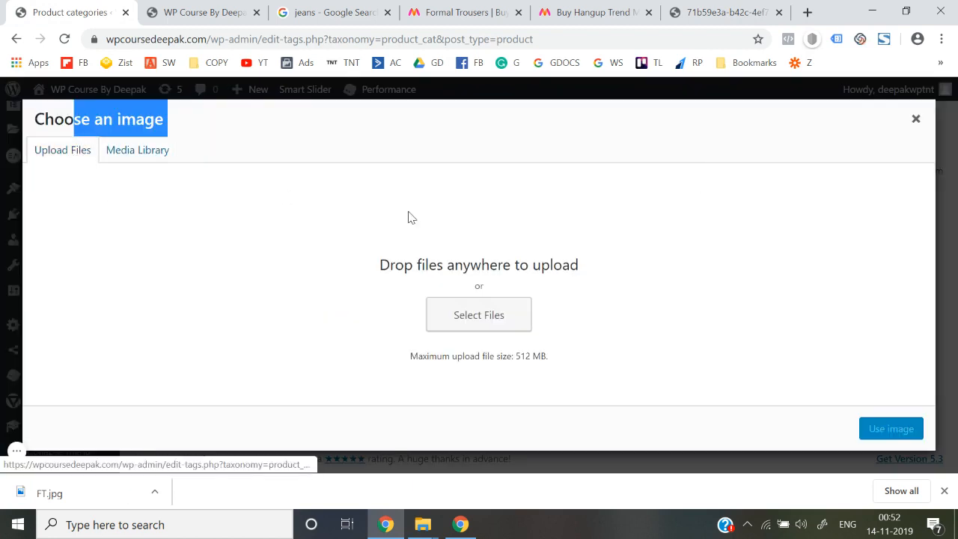
click(469, 320)
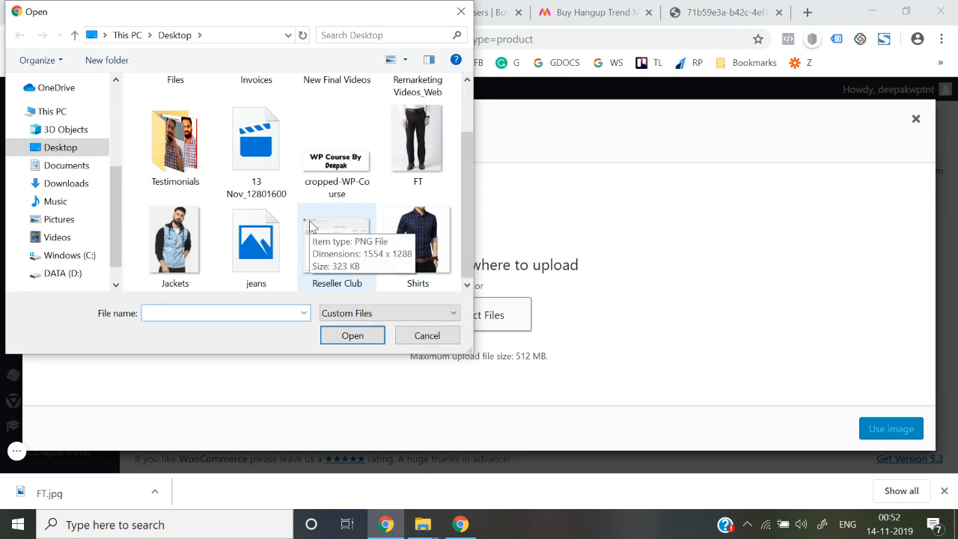
double_click(427, 141)
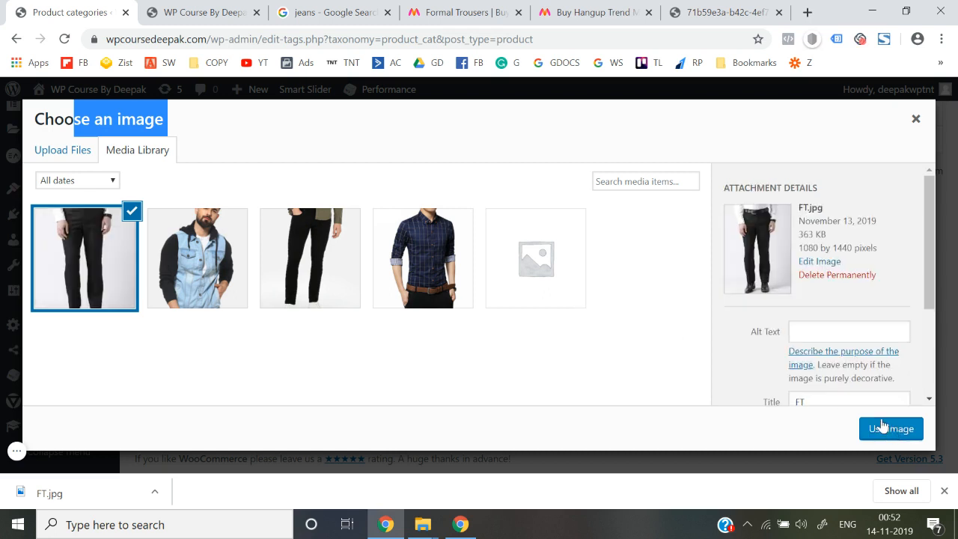
Use the FT photo as thumbnail and add the Formal Trousers category.
click(893, 431)
click(944, 490)
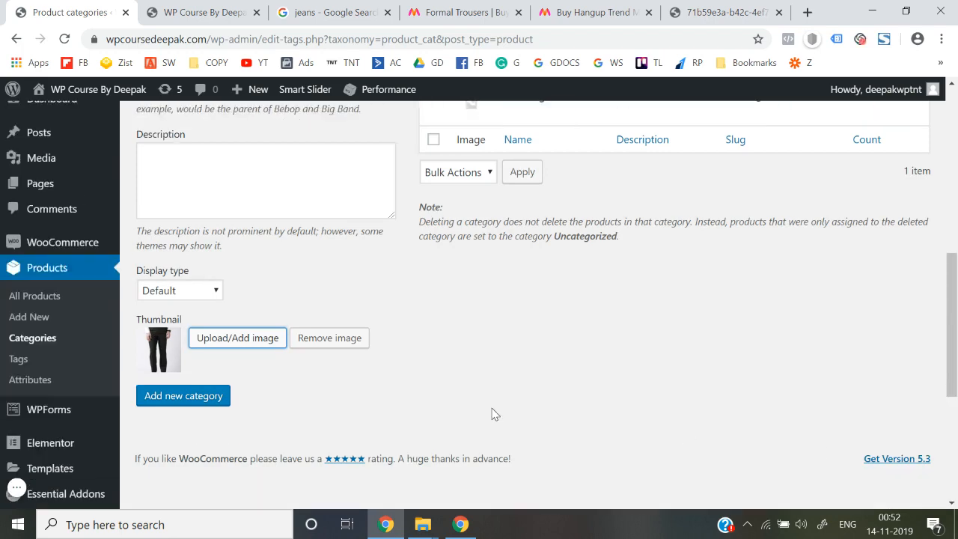
click(180, 432)
scroll(391, 391, up, 6)
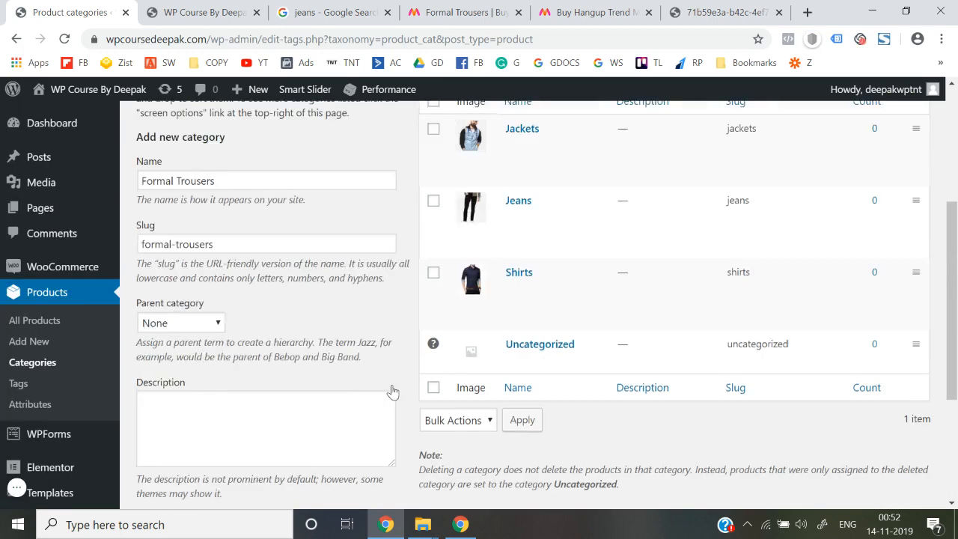
scroll(543, 303, down, 3)
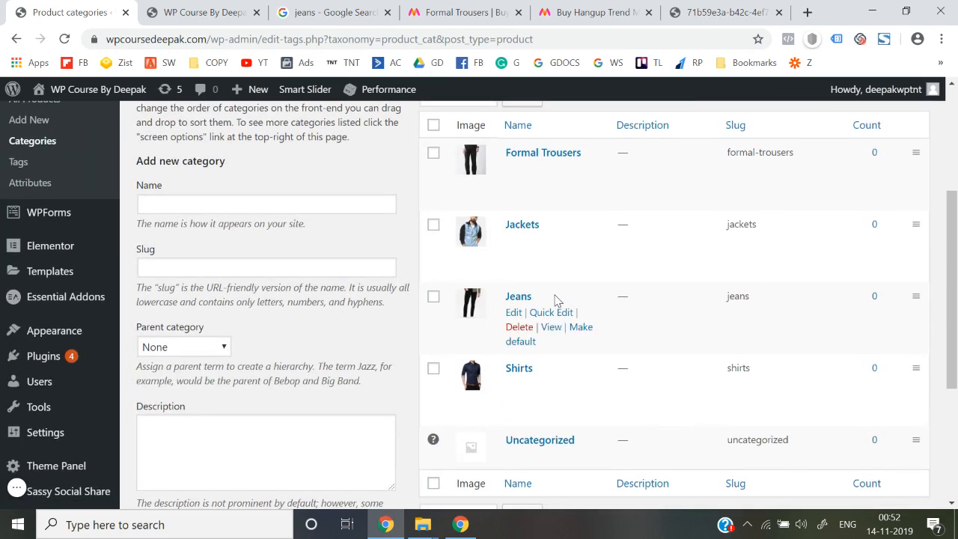
scroll(555, 300, down, 1)
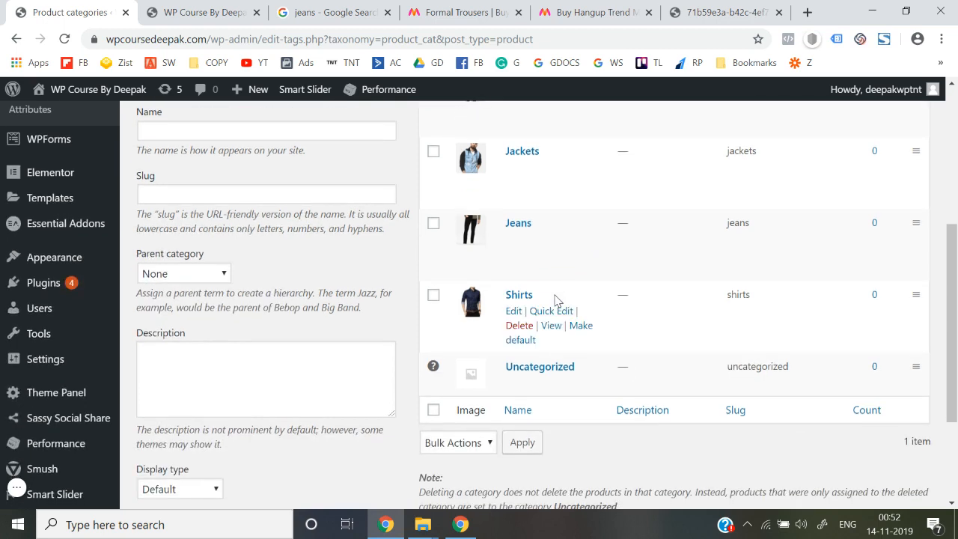
scroll(555, 300, up, 3)
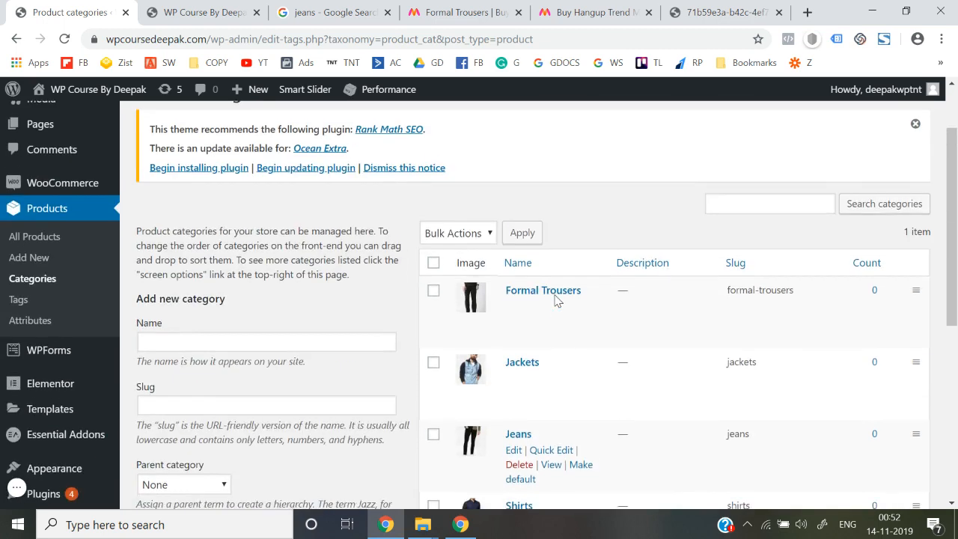
scroll(551, 299, down, 3)
click(442, 9)
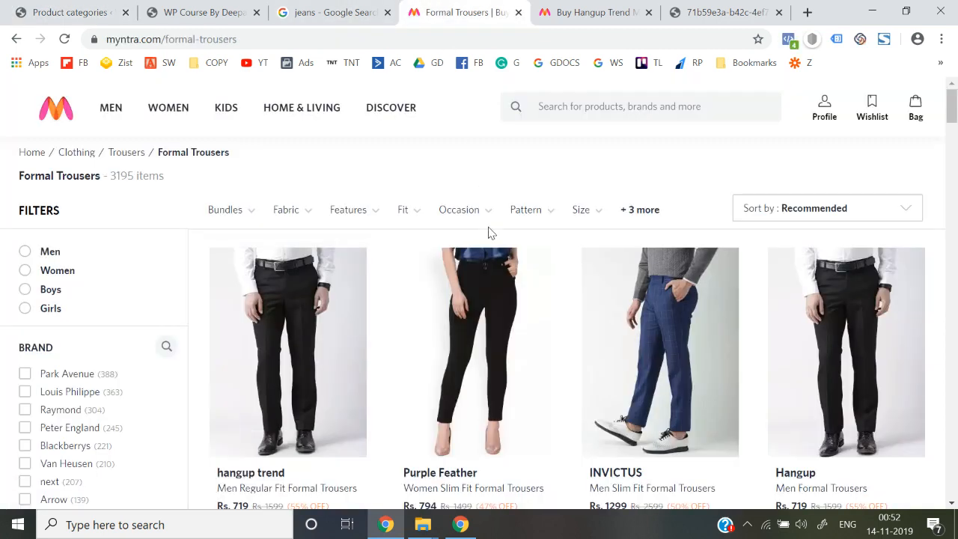
Select and copy the Kurtas & Suits name from Myntra's WOMEN menu.
mouse_move(139, 131)
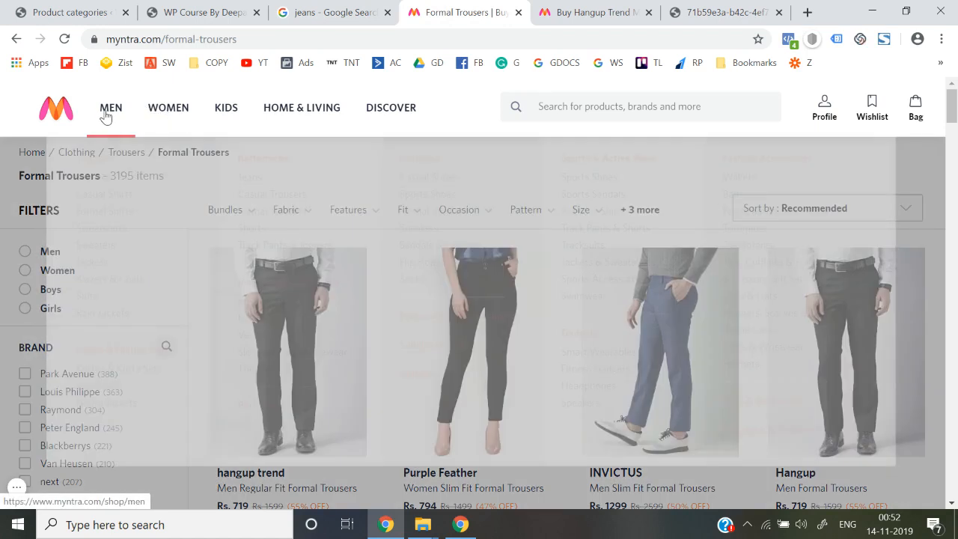
mouse_move(108, 113)
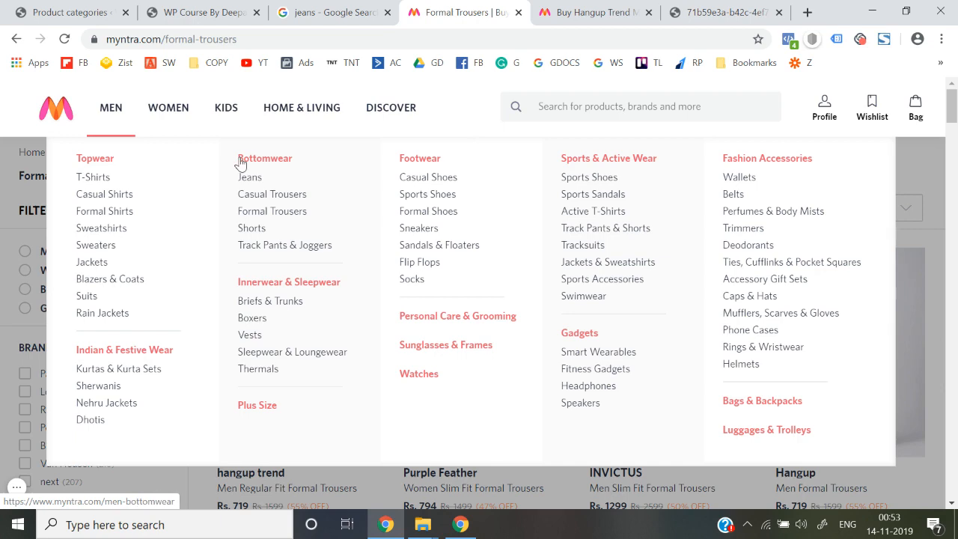
mouse_move(185, 122)
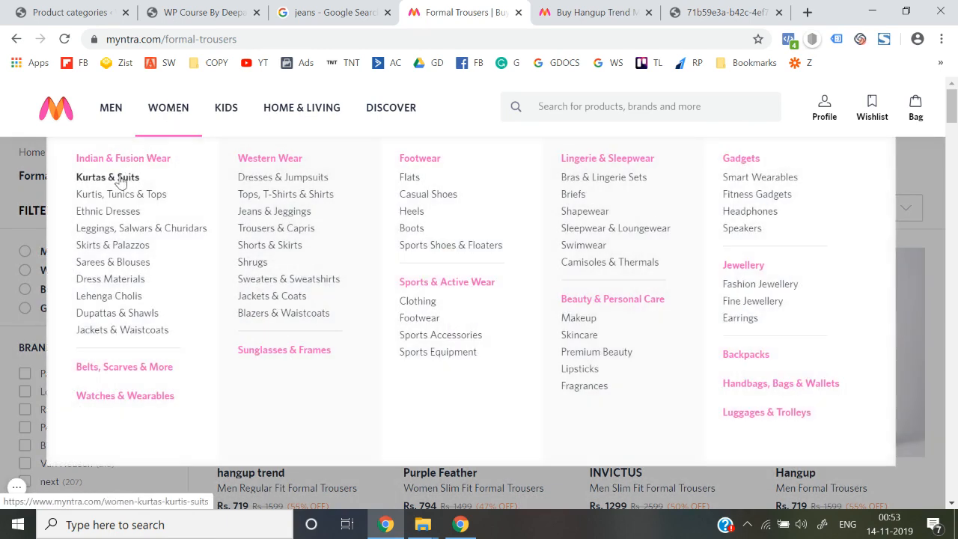
right_click(122, 183)
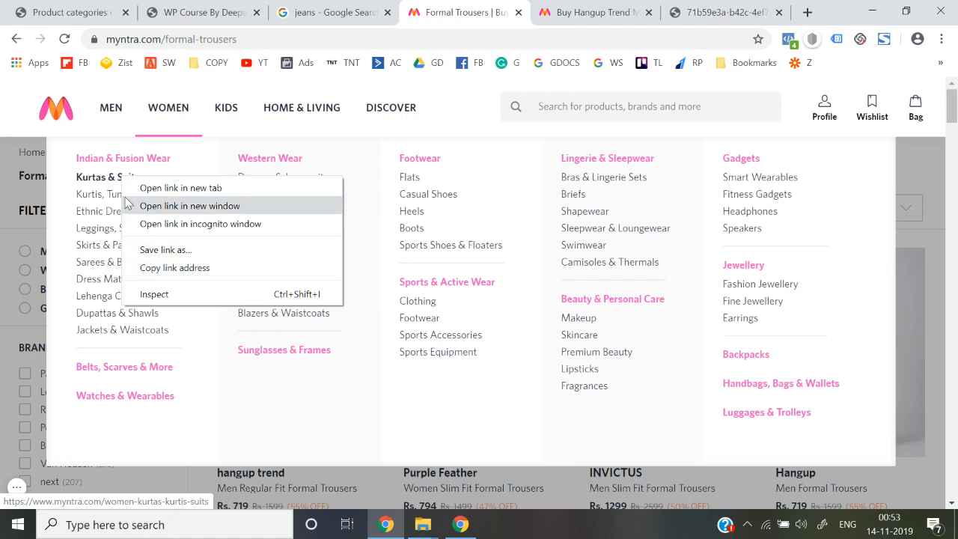
click(65, 7)
click(66, 7)
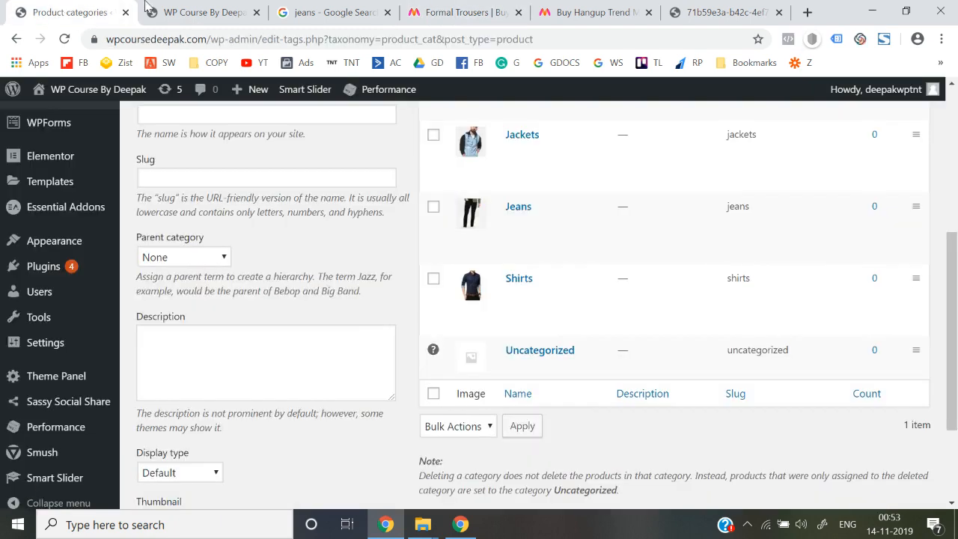
click(625, 6)
click(460, 12)
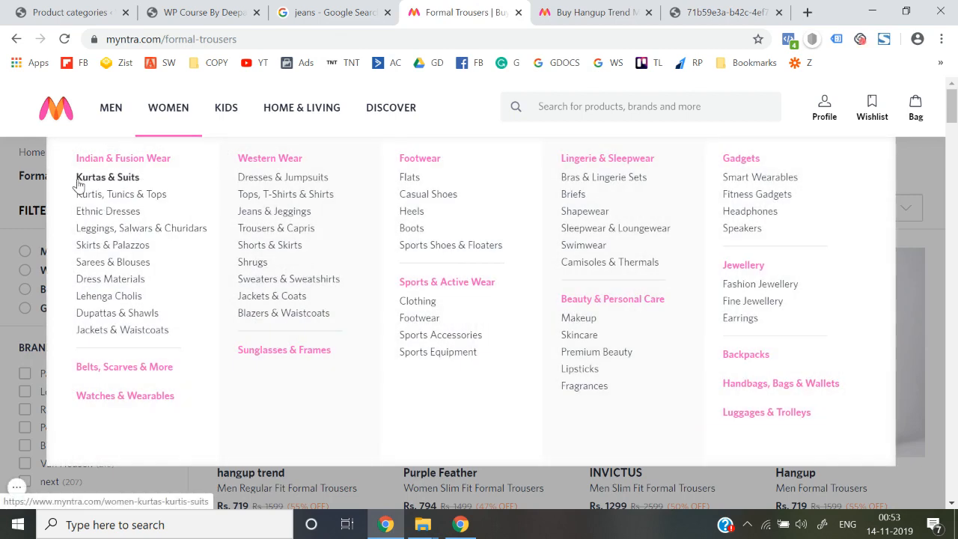
drag(75, 179, 131, 177)
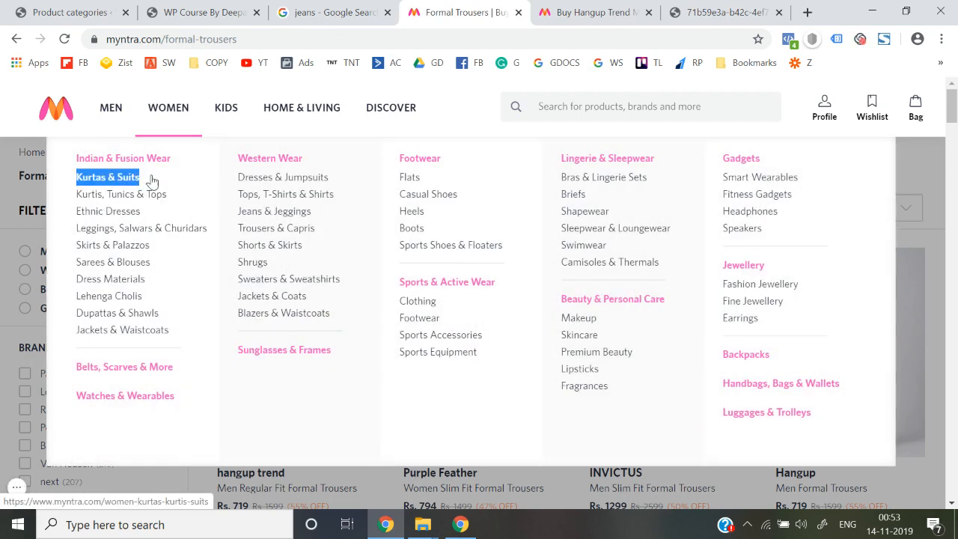
key(ctrl+1)
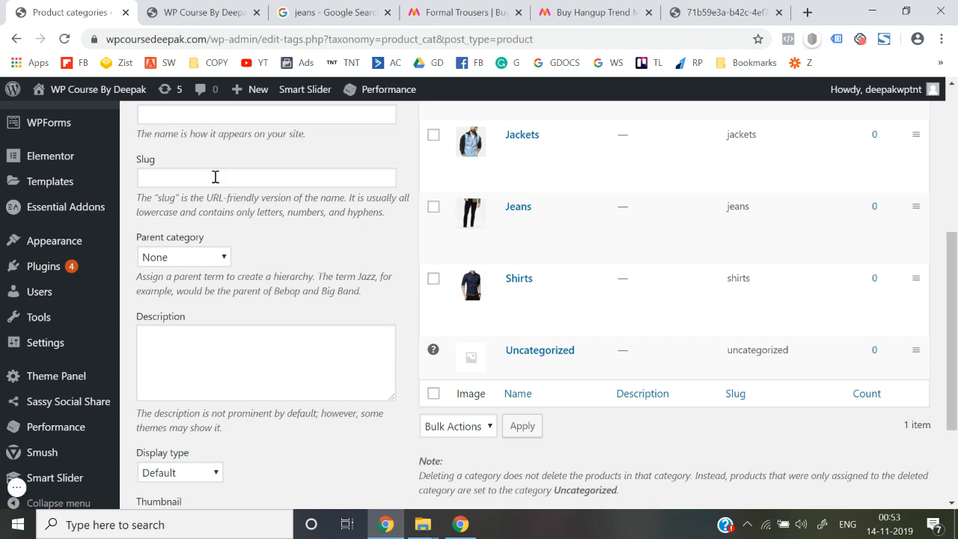
scroll(215, 179, up, 1)
Name the new category Kurtas & Suits and set its slug to kurtas-suits.
click(193, 207)
text(Kurtas & Suits)
click(189, 272)
text(Kurtas & Suits)
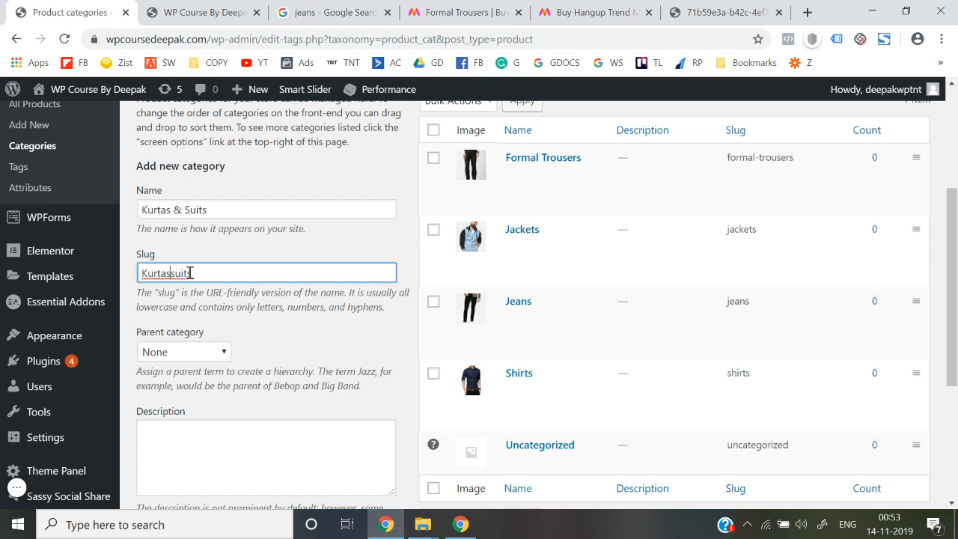
key(BackSpace)
text(k)
key(ctrl+a)
key(ctrl+c)
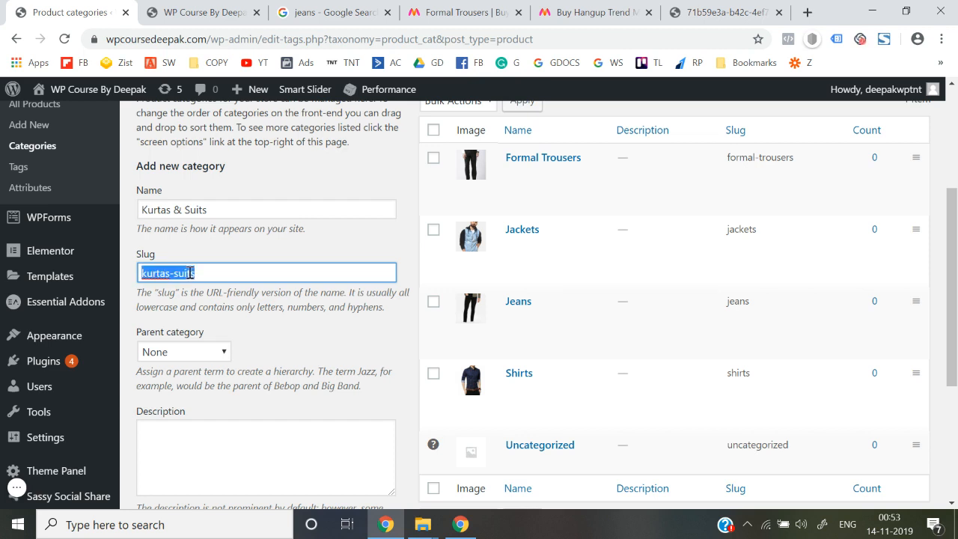
click(508, 9)
Search Myntra for kurtas-suits and open the Biba salwar suit product.
click(624, 105)
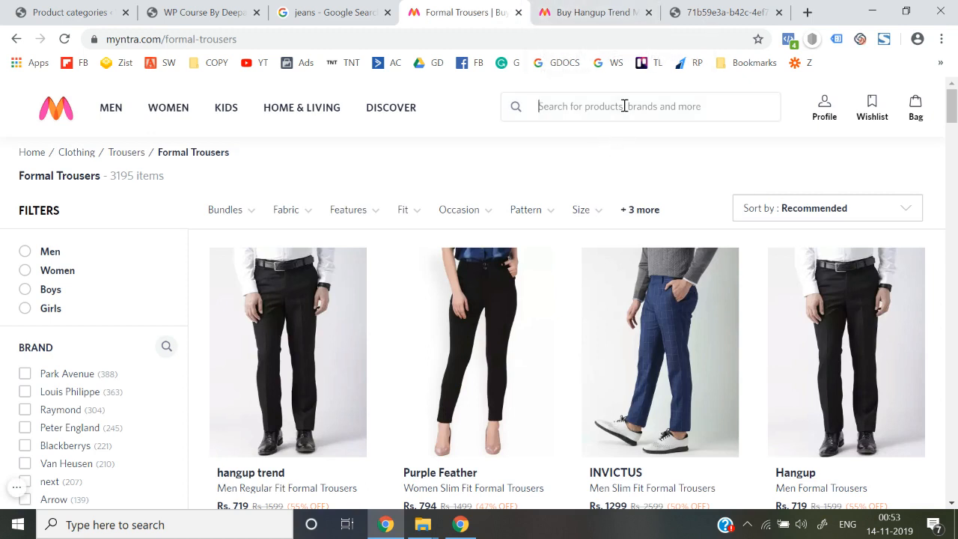
key(ctrl+v)
key(Return)
scroll(536, 323, down, 1)
click(490, 299)
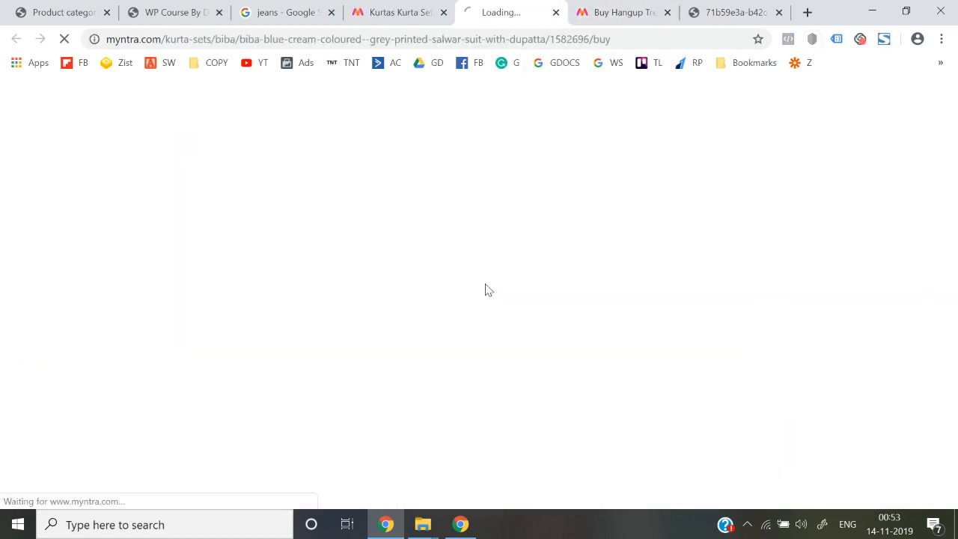
Open the full-size Biba suit image in a new tab.
click(187, 278)
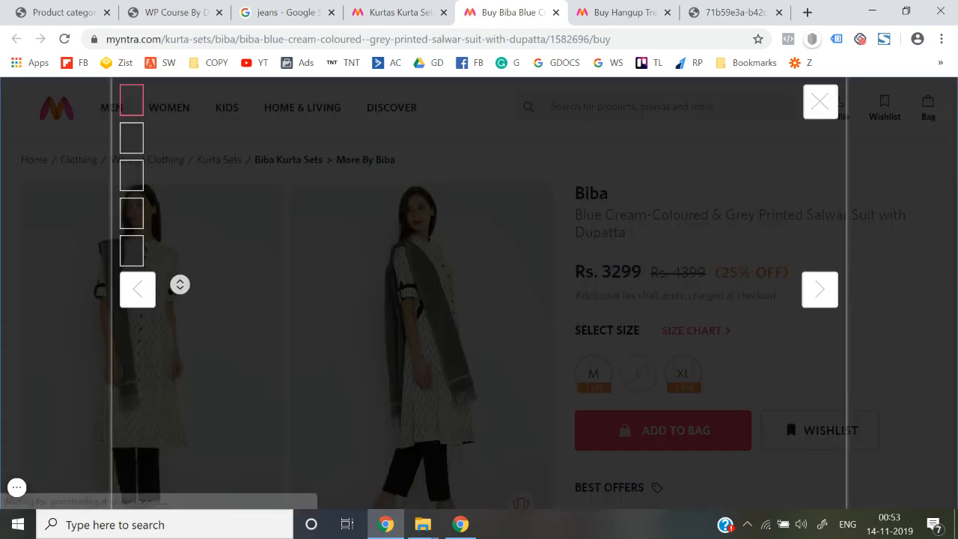
right_click(364, 269)
click(366, 270)
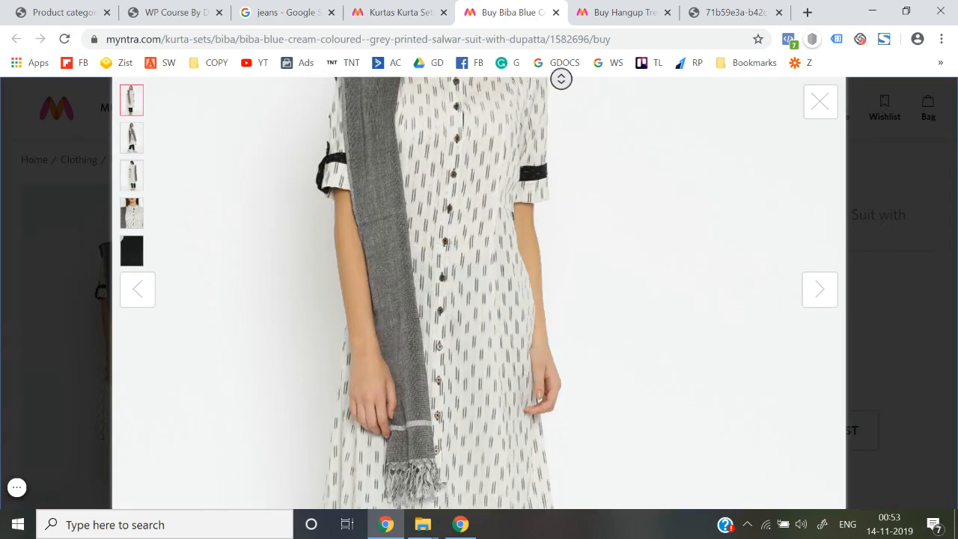
click(541, 12)
Save the suit image to the Desktop as KS.jpg.
right_click(446, 244)
click(480, 283)
scroll(75, 150, up, 3)
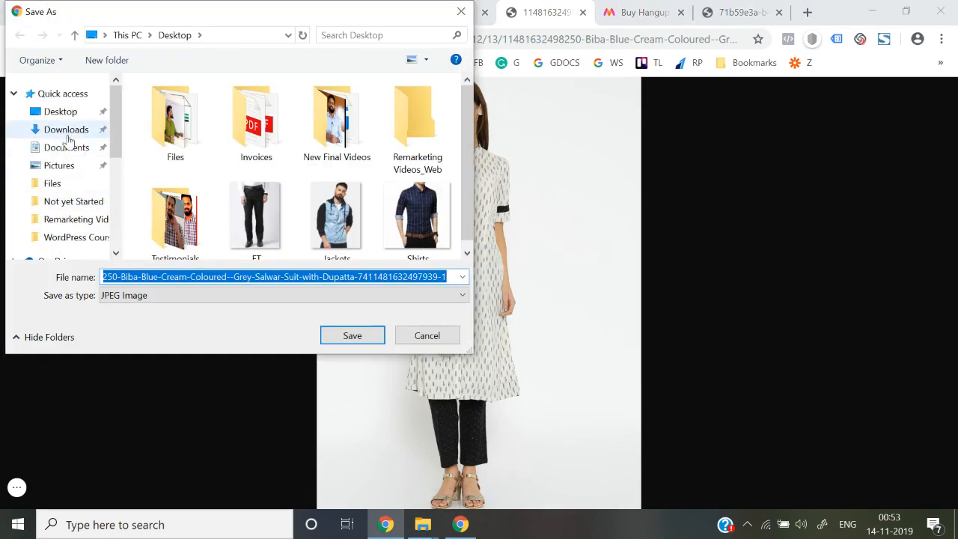
click(60, 118)
click(229, 277)
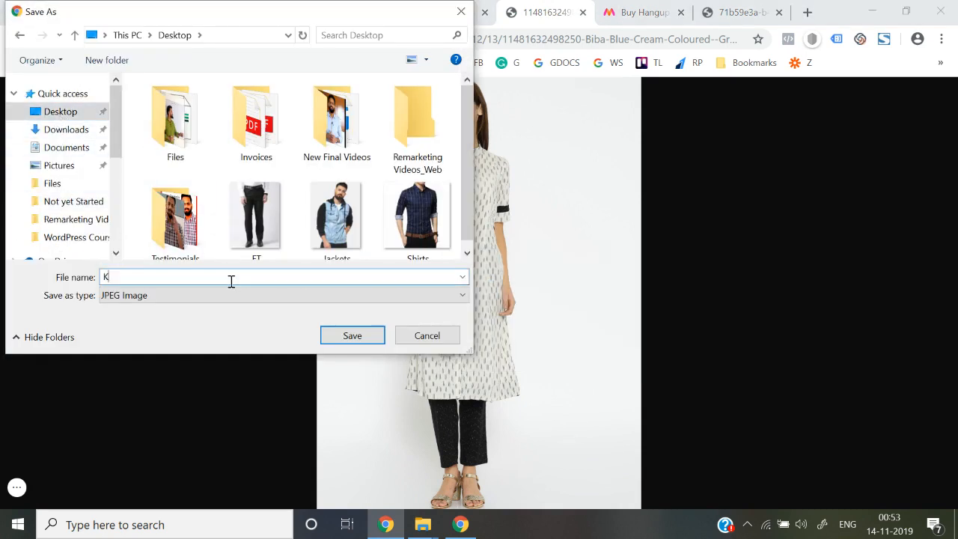
text(KS)
key(Return)
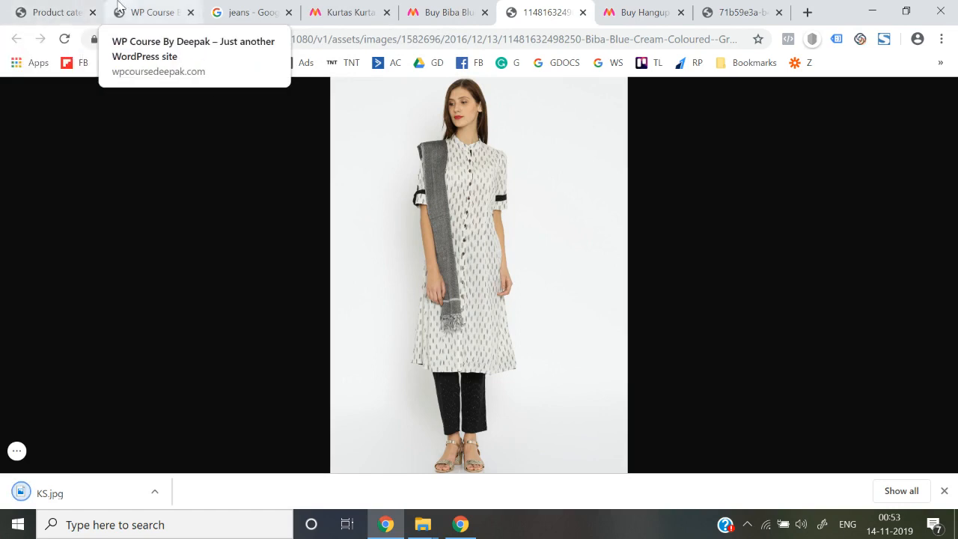
click(41, 12)
scroll(352, 300, down, 5)
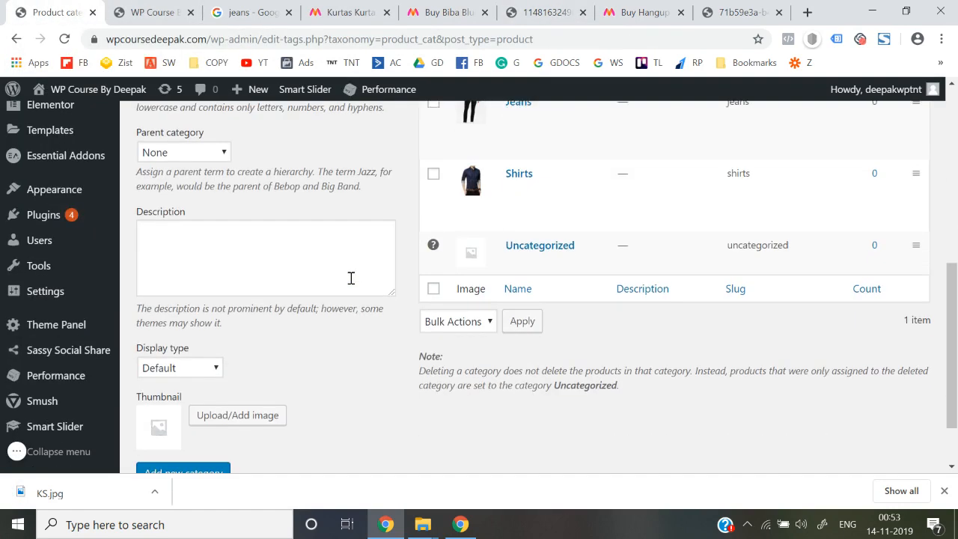
Upload KS.jpg from the Desktop as thumbnail and add the Kurtas & Suits category.
click(217, 413)
click(84, 149)
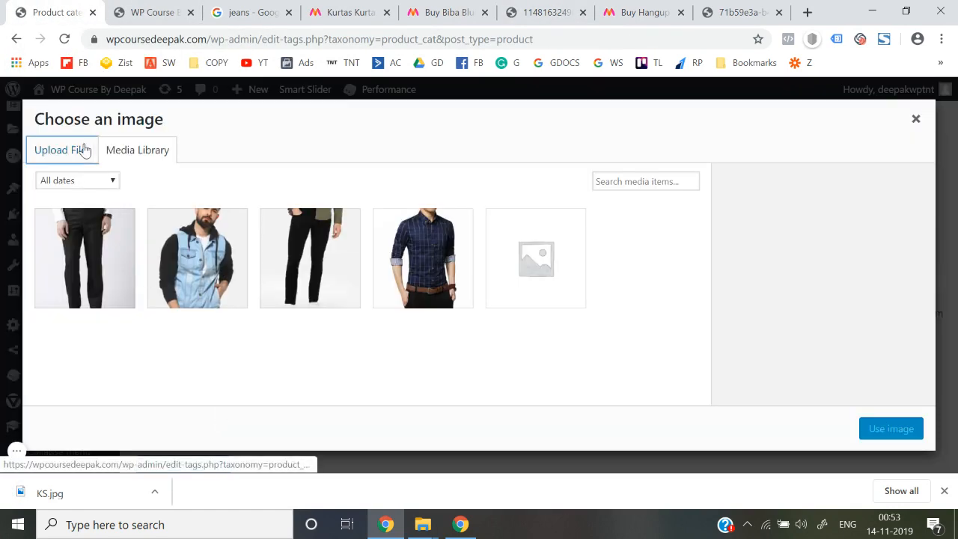
click(481, 313)
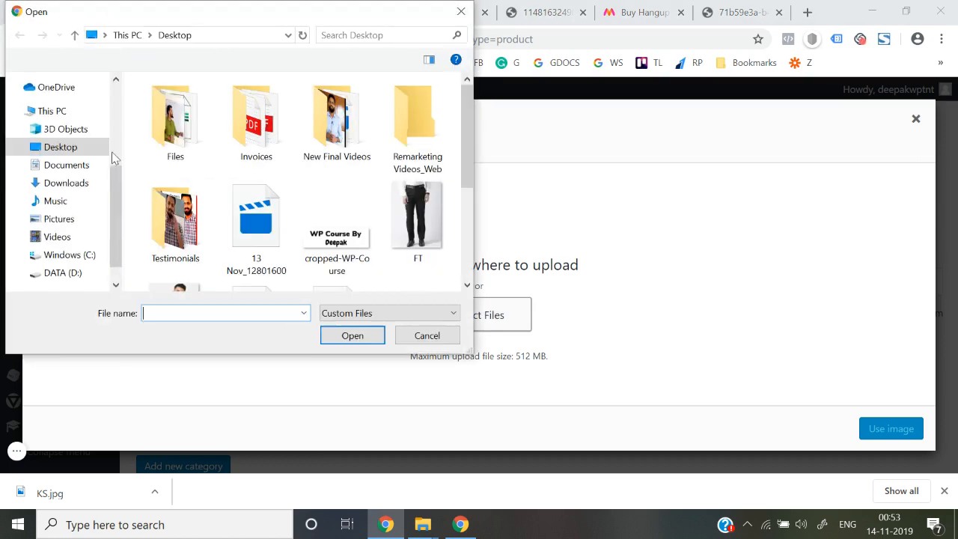
click(76, 118)
click(240, 191)
text(ks)
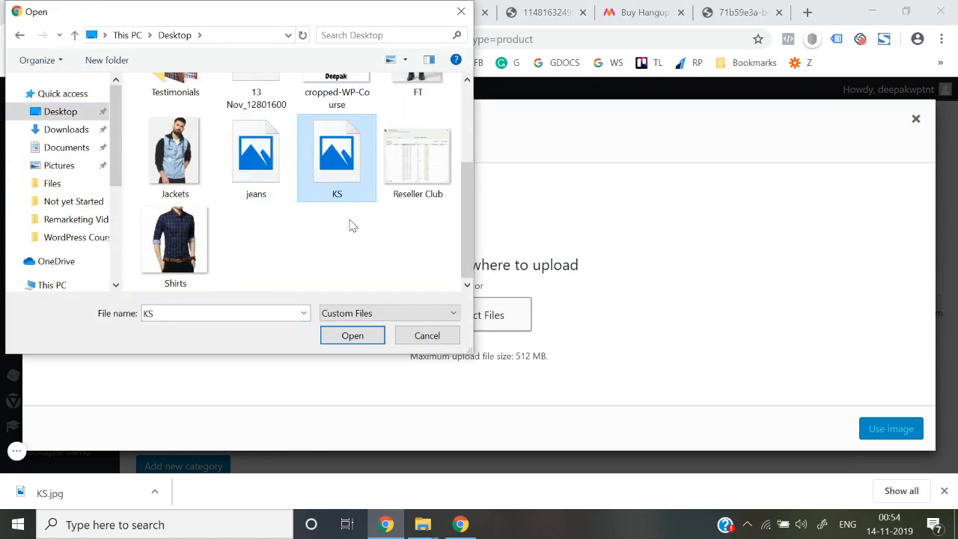
double_click(346, 170)
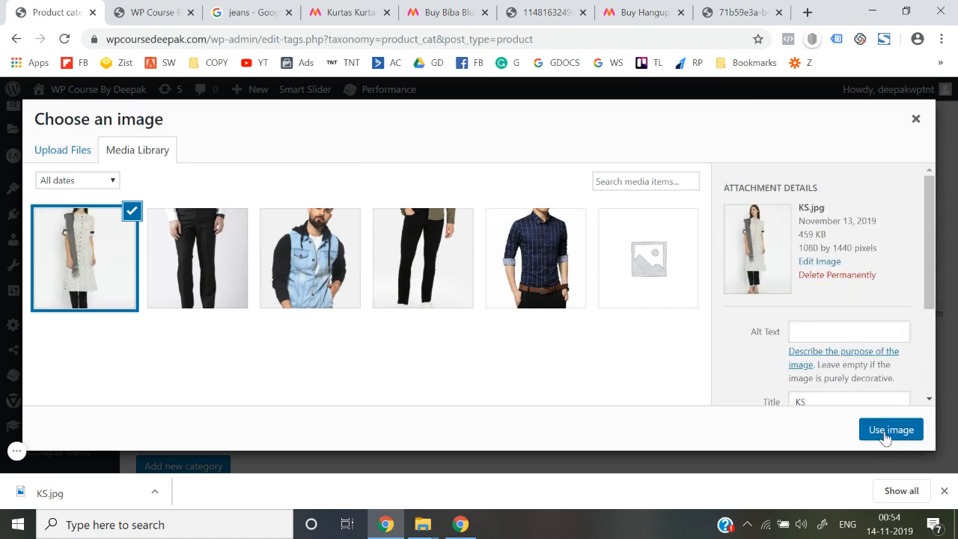
click(885, 437)
click(202, 396)
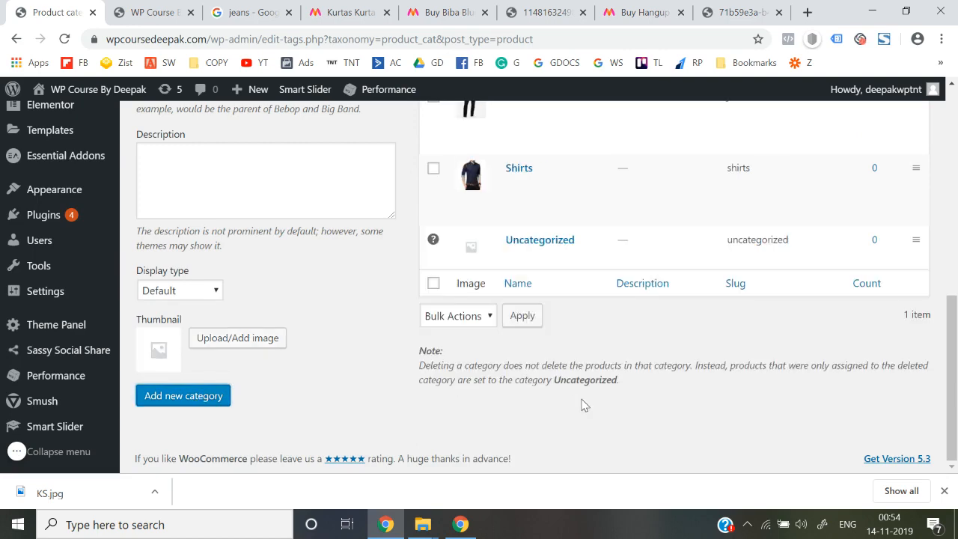
scroll(584, 405, up, 4)
Close the leftover Biba, Hangup and saved-image tabs in Myntra.
click(378, 9)
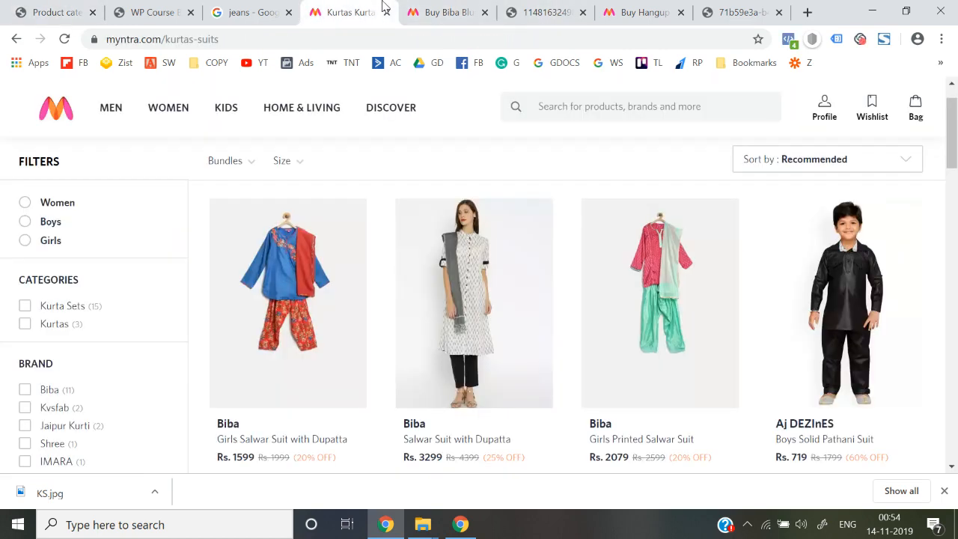
click(484, 12)
click(486, 13)
click(486, 13)
click(486, 12)
Copy 'Ethnic Dresses' from Myntra's Women menu into the WordPress category Name field.
mouse_move(159, 104)
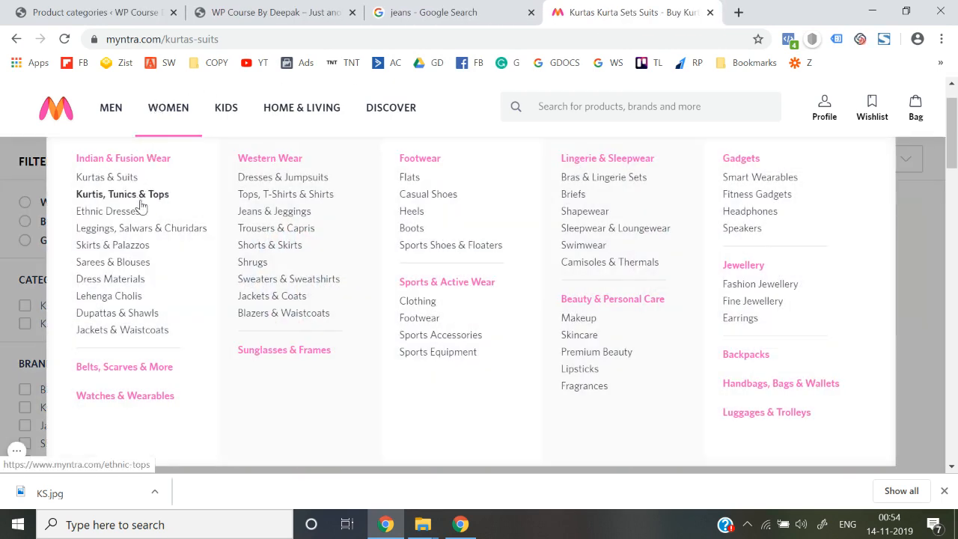
mouse_move(142, 211)
mouse_down()
mouse_move(70, 217)
mouse_move(146, 219)
mouse_up()
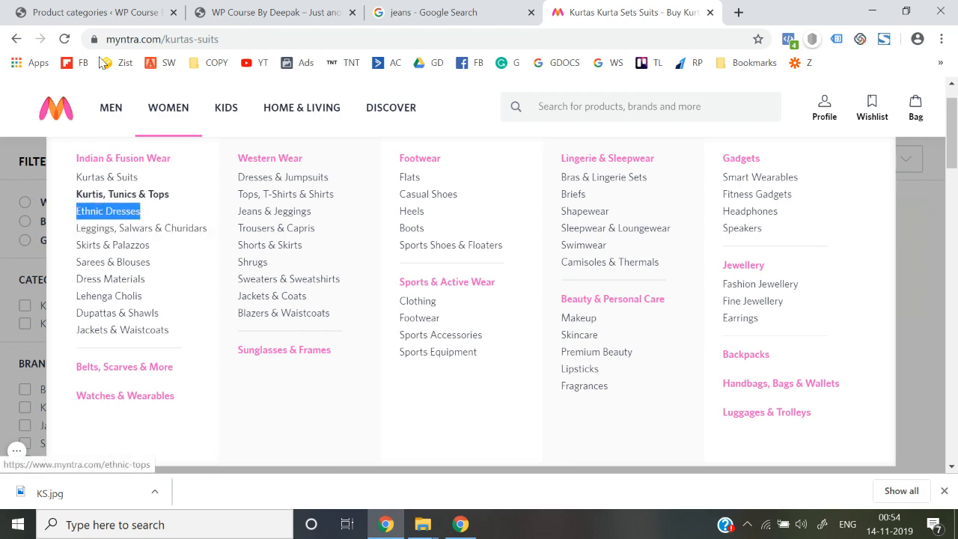
key(ctrl+c)
key(ctrl+1)
click(265, 205)
Fill in the name 'Ethnic Dresses' and the slug 'Ethnic-Dresses' for the new category.
key(ctrl+v)
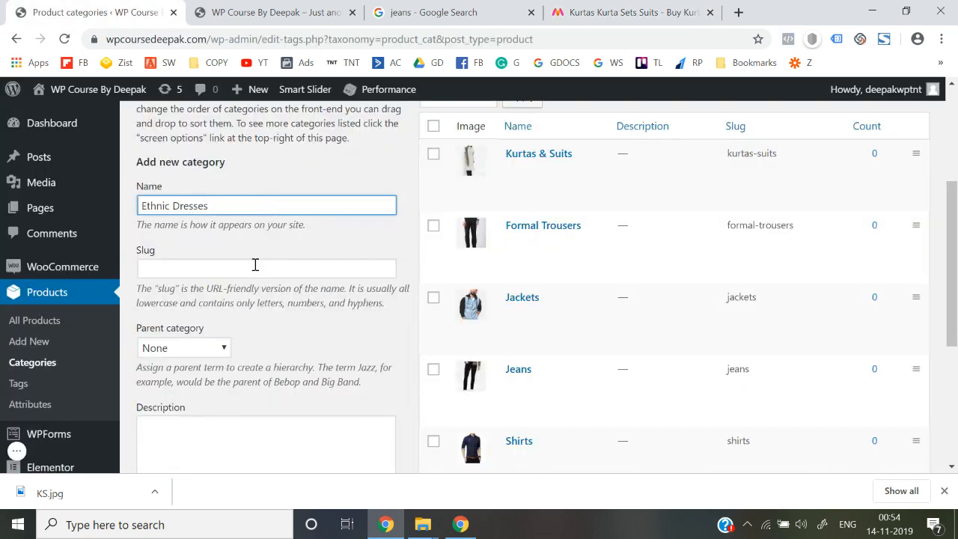
click(254, 266)
key(ctrl+v)
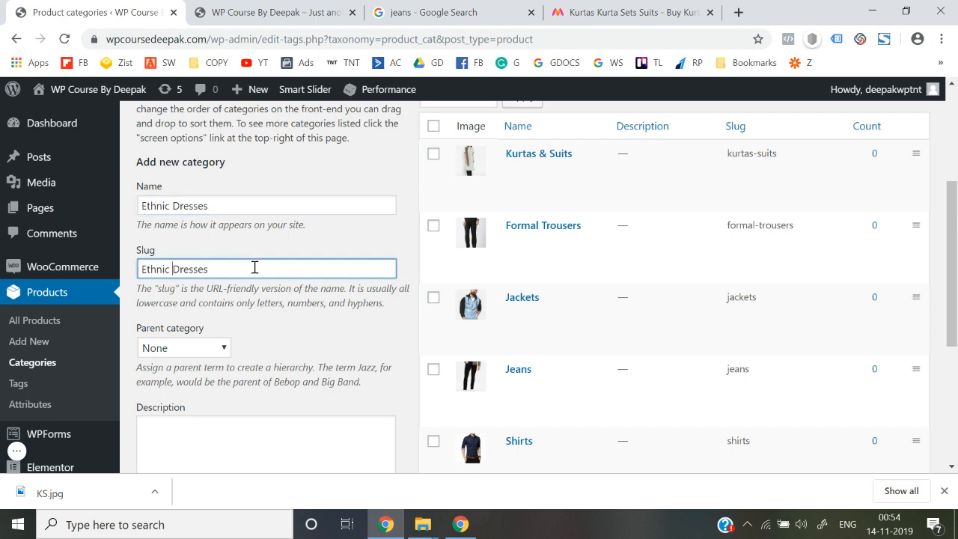
key(Right)
key(Right)
key(Delete)
text(-)
scroll(290, 228, down, 2)
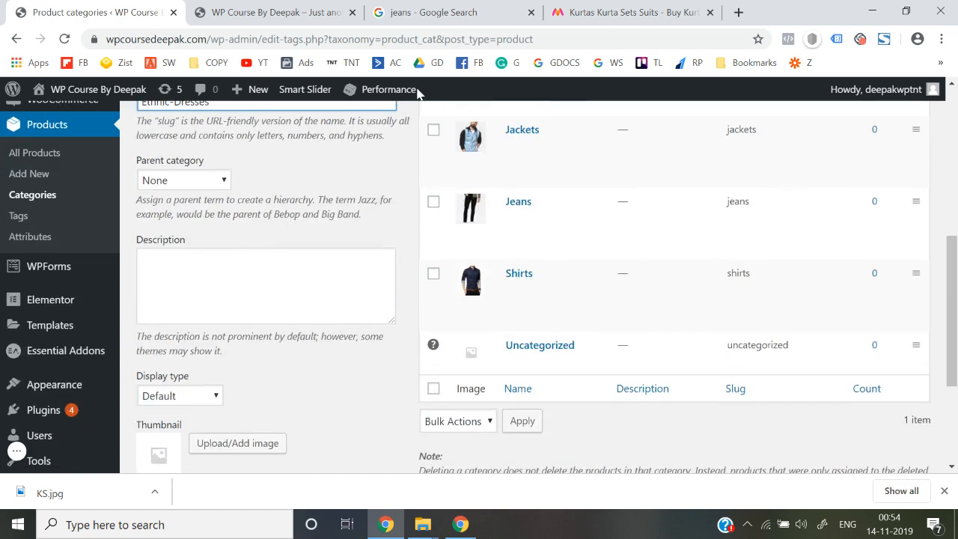
key(ctrl+4)
click(654, 105)
Search Myntra for Ethnic Dresses and open the Inddus maxi dress image in a new tab.
key(ctrl+v)
key(Return)
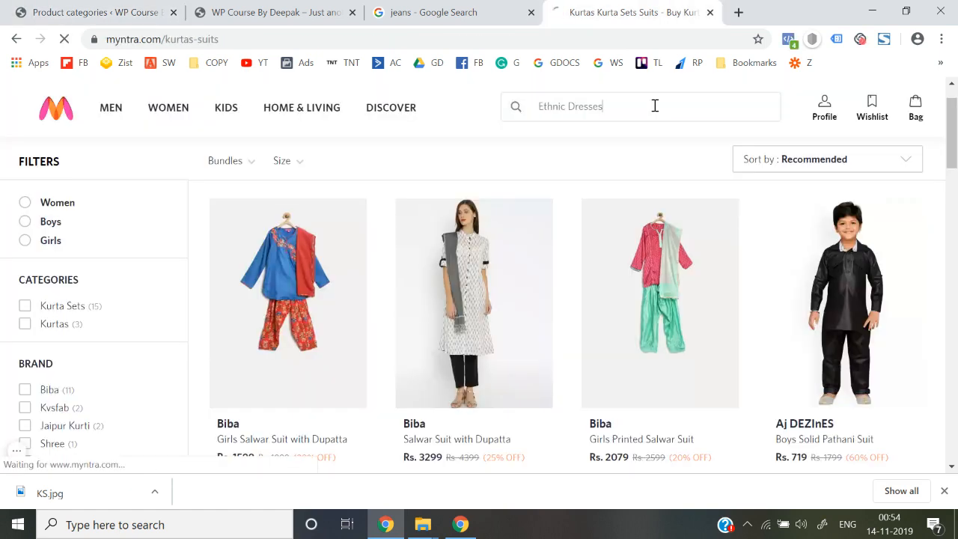
scroll(490, 286, down, 2)
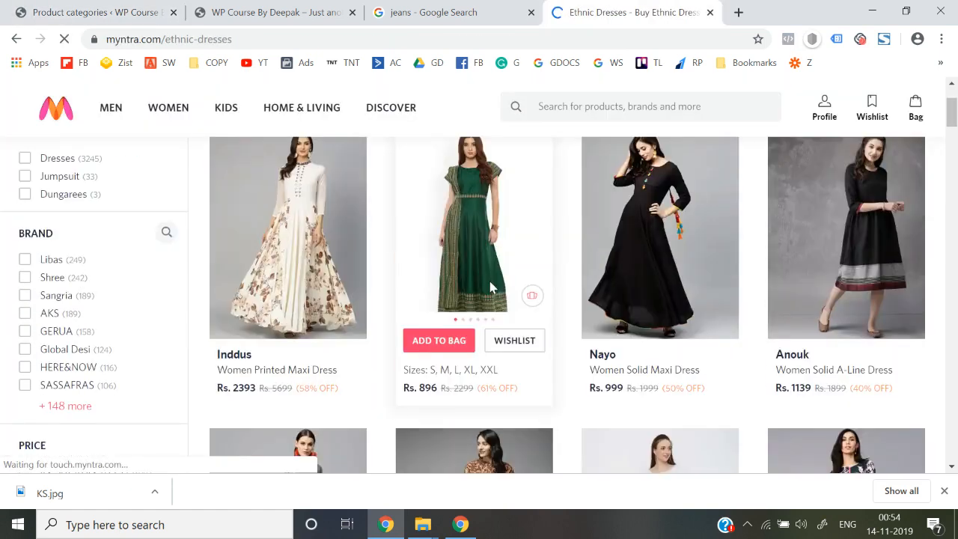
click(303, 239)
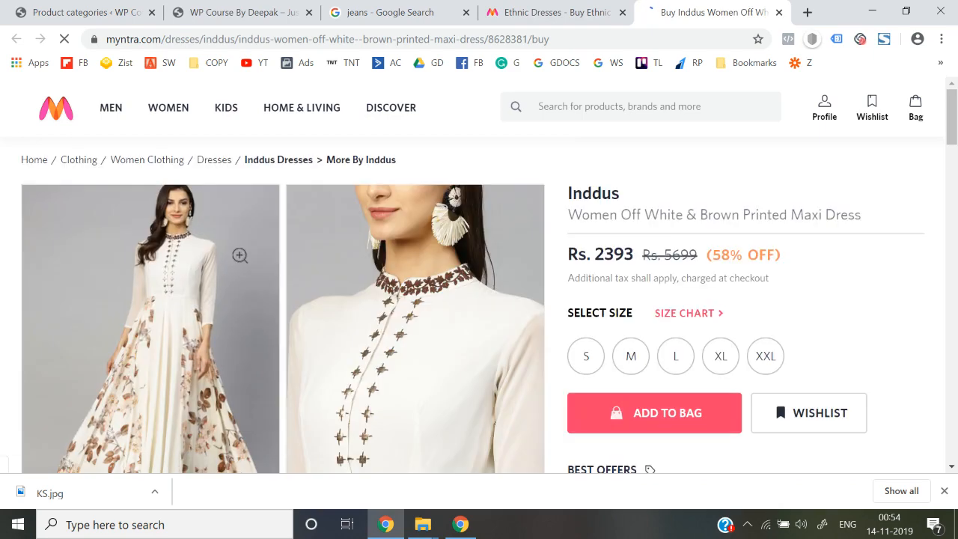
right_click(166, 228)
right_click(90, 331)
right_click(87, 327)
click(135, 393)
click(138, 395)
right_click(144, 397)
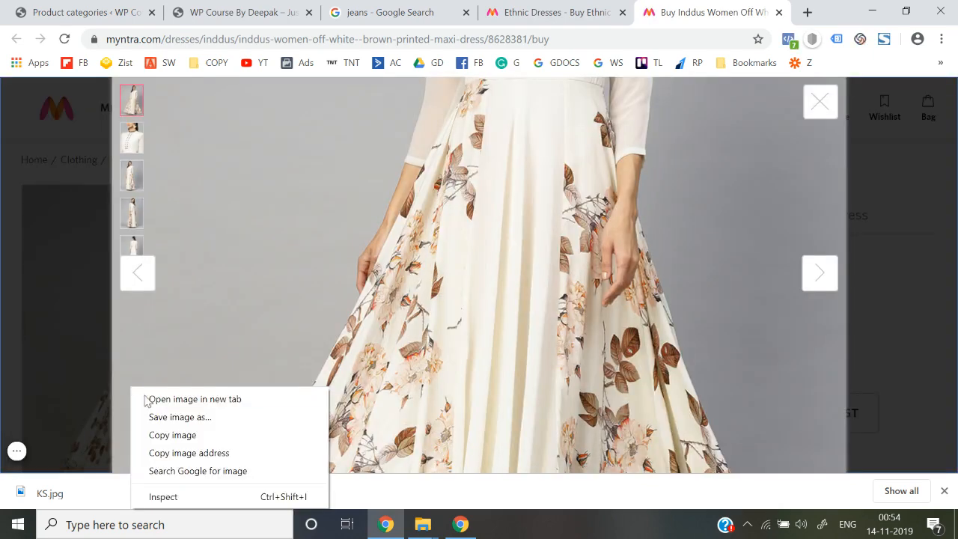
click(150, 398)
Save the full-size dress image to the Desktop as ED.jpg.
click(823, 12)
right_click(456, 287)
click(506, 315)
scroll(96, 160, up, 3)
click(60, 112)
click(173, 277)
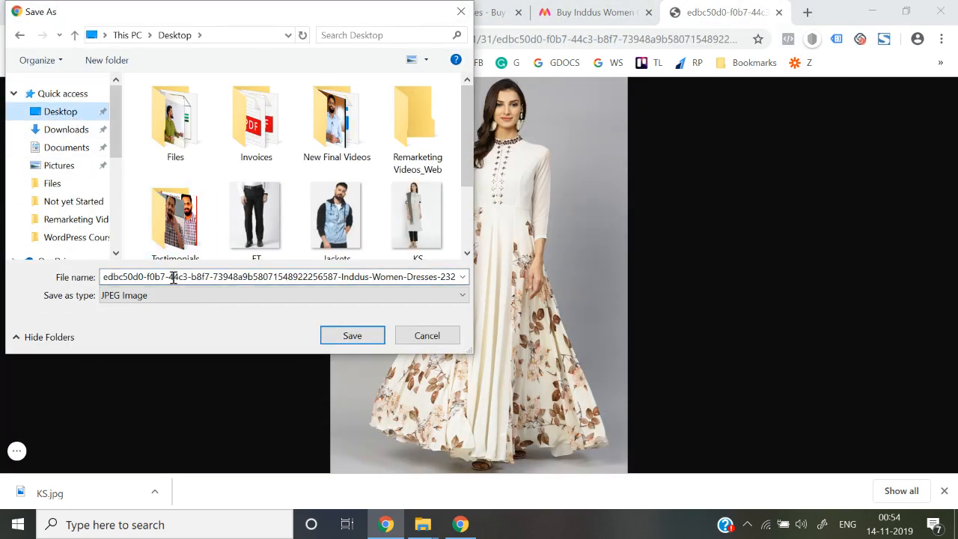
key(ctrl+a)
text(ED)
key(Return)
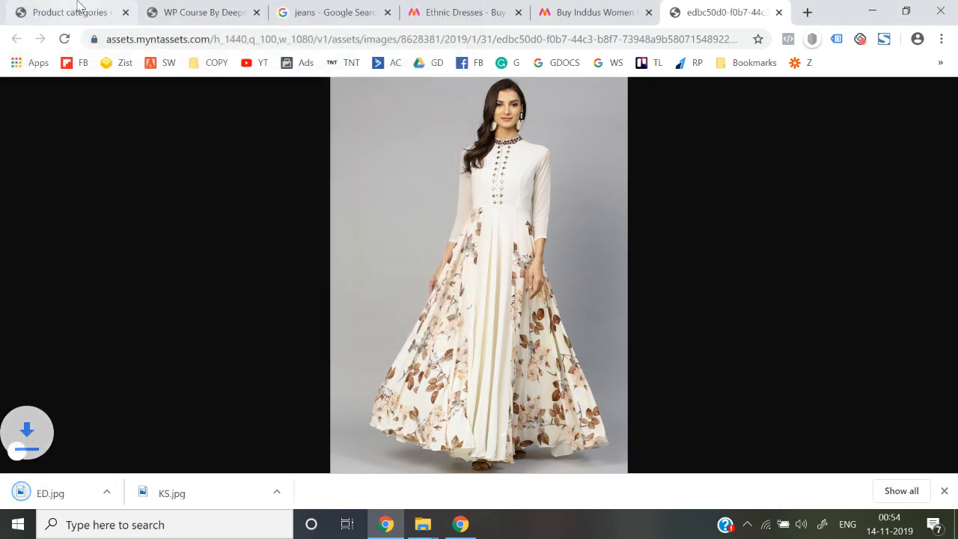
click(75, 12)
Upload ED.jpg as the thumbnail and add the Ethnic Dresses category.
scroll(285, 262, down, 3)
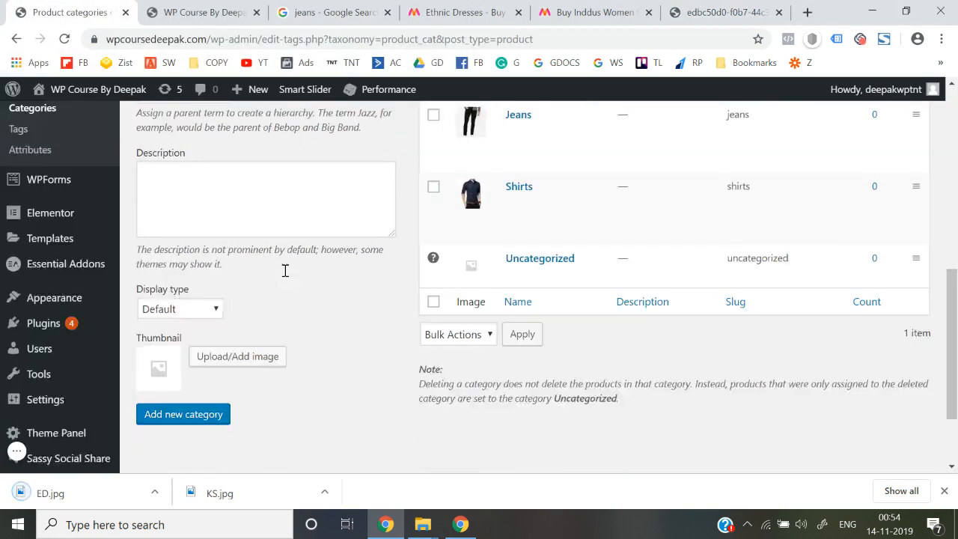
click(232, 340)
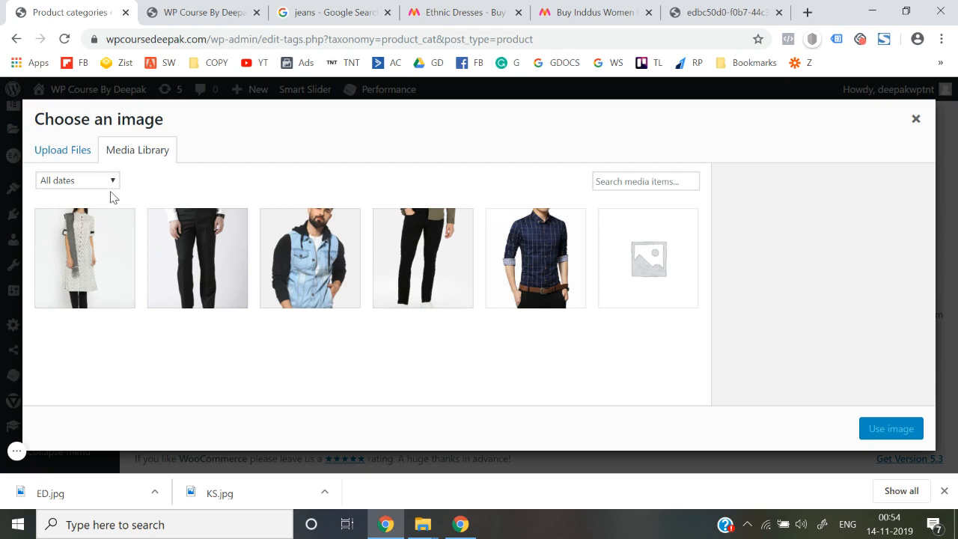
click(81, 151)
click(472, 324)
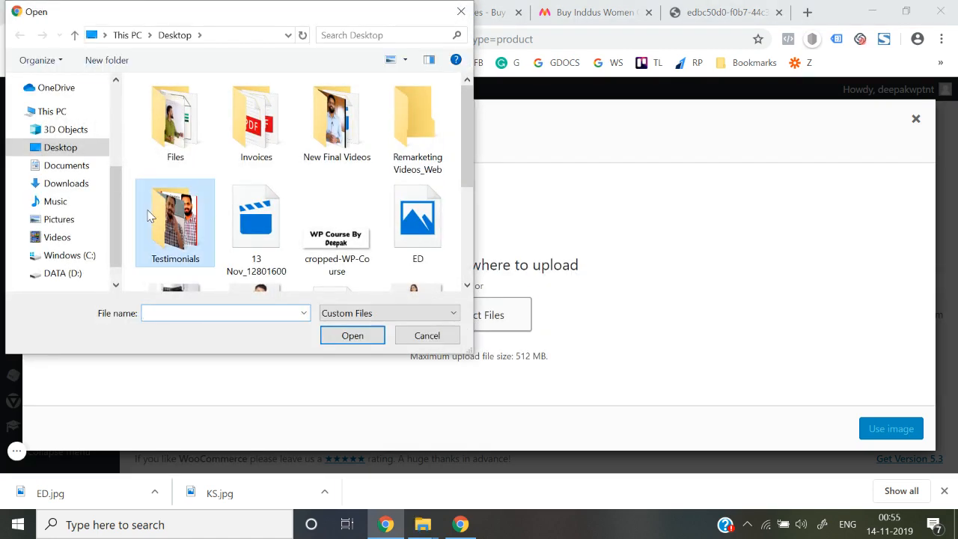
click(415, 236)
double_click(427, 239)
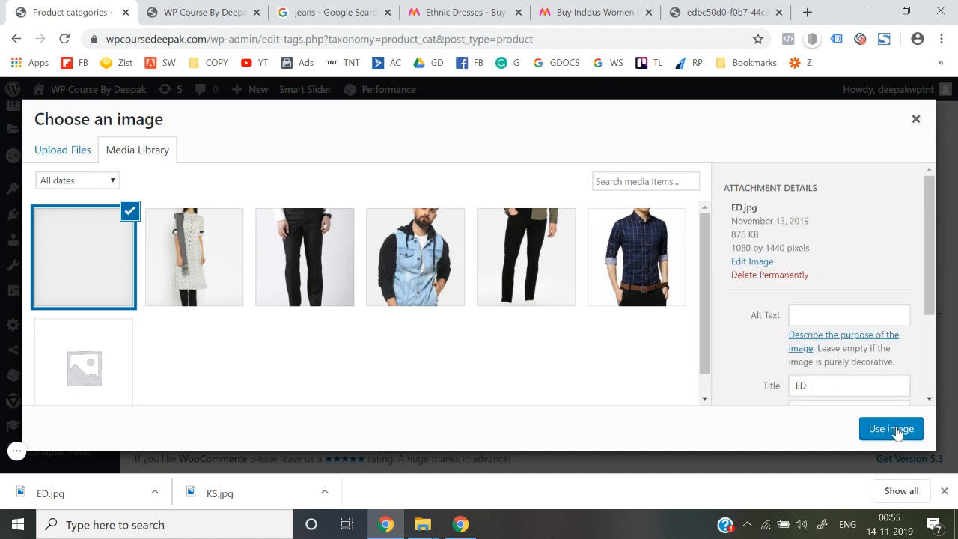
click(897, 432)
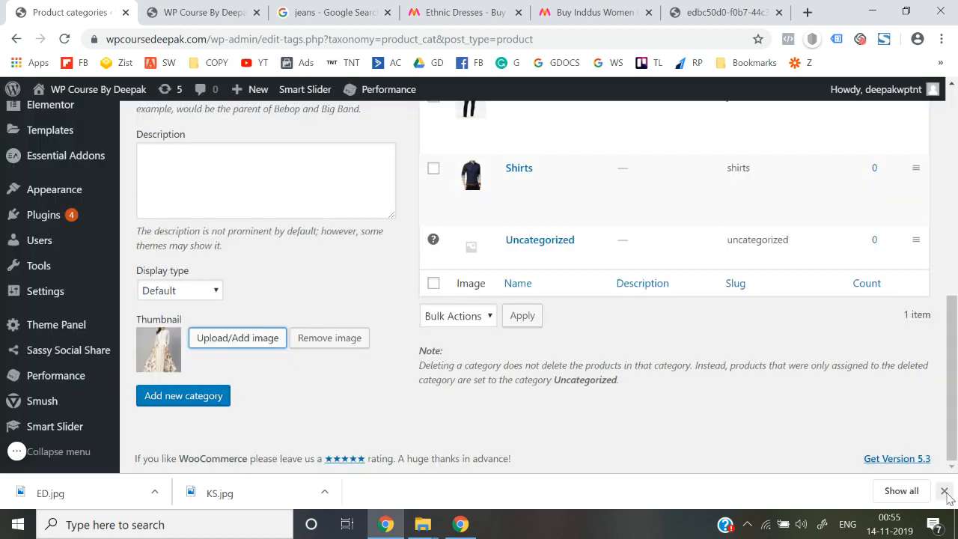
click(943, 490)
click(185, 440)
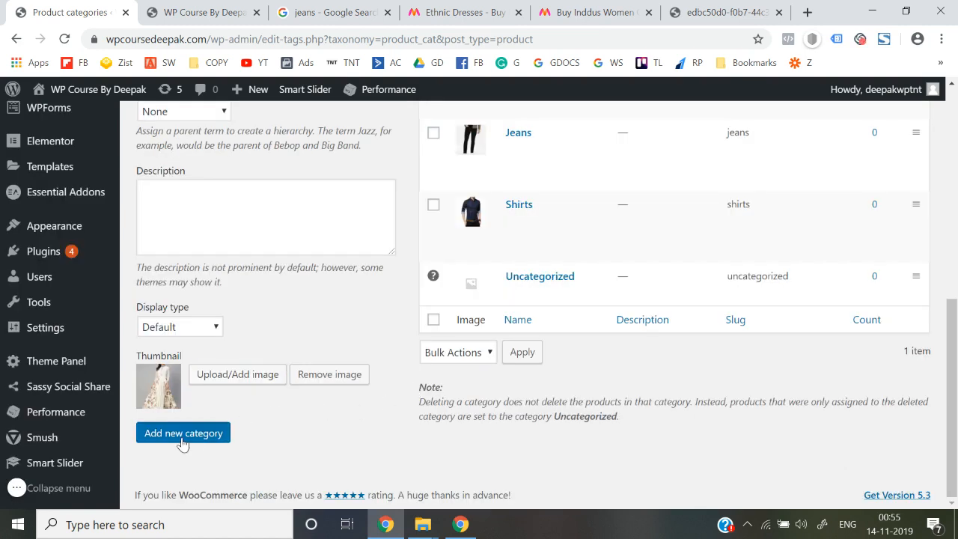
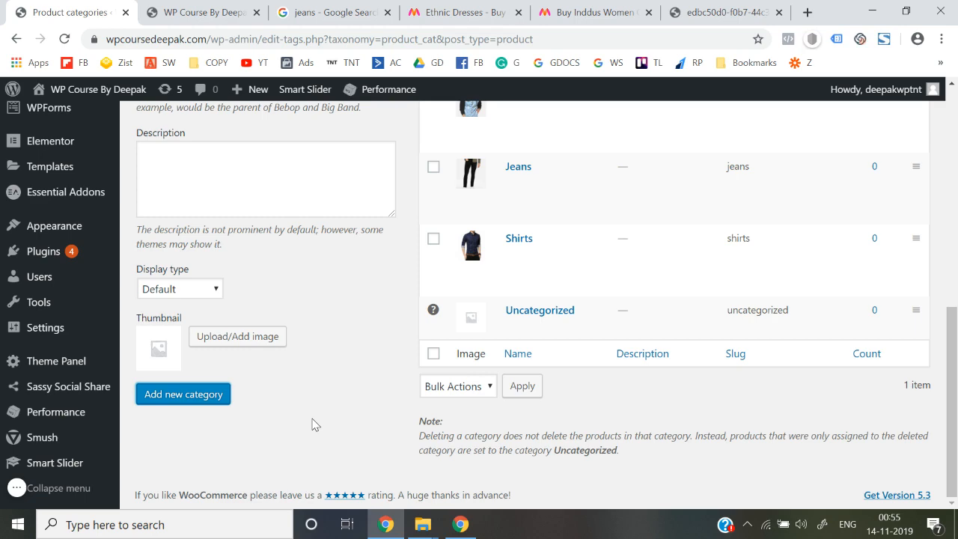
right_click(314, 425)
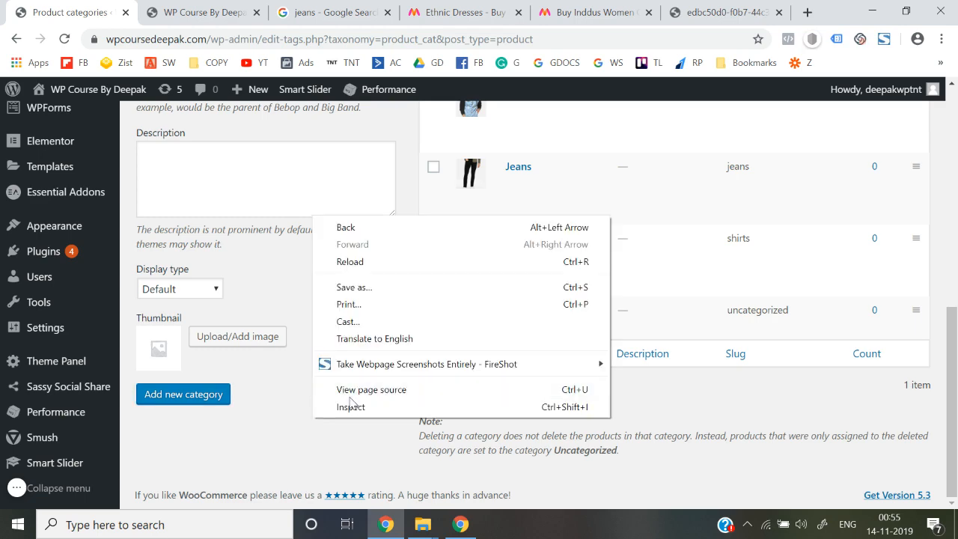
click(735, 455)
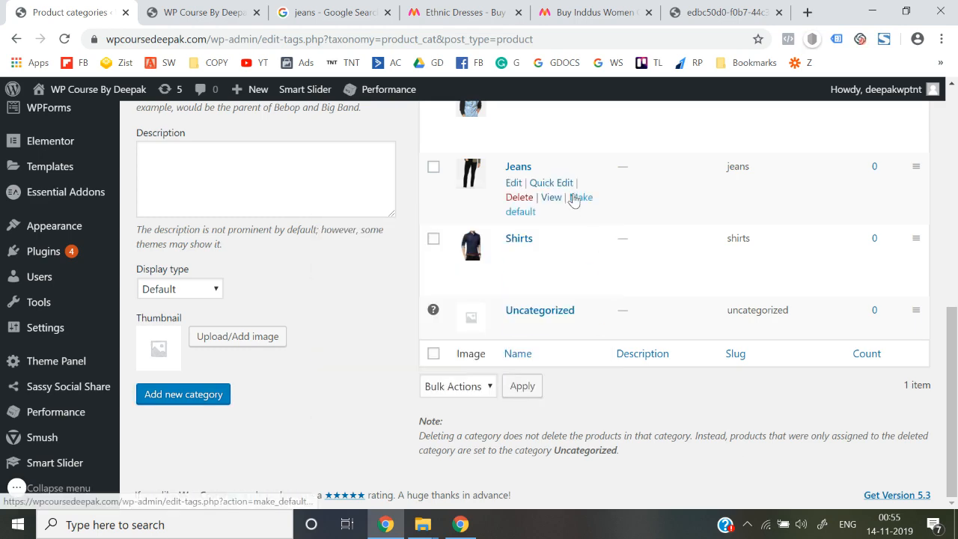
scroll(650, 303, up, 5)
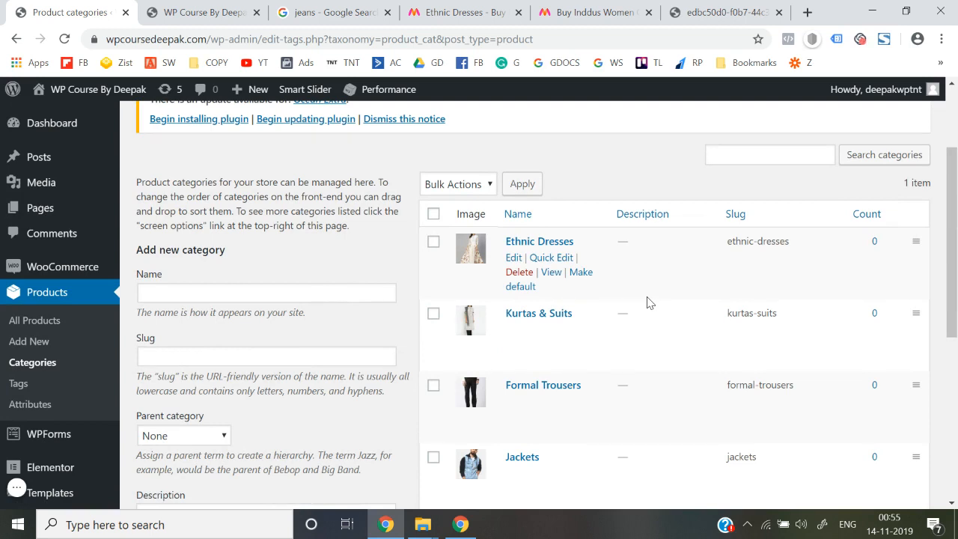
scroll(650, 302, down, 3)
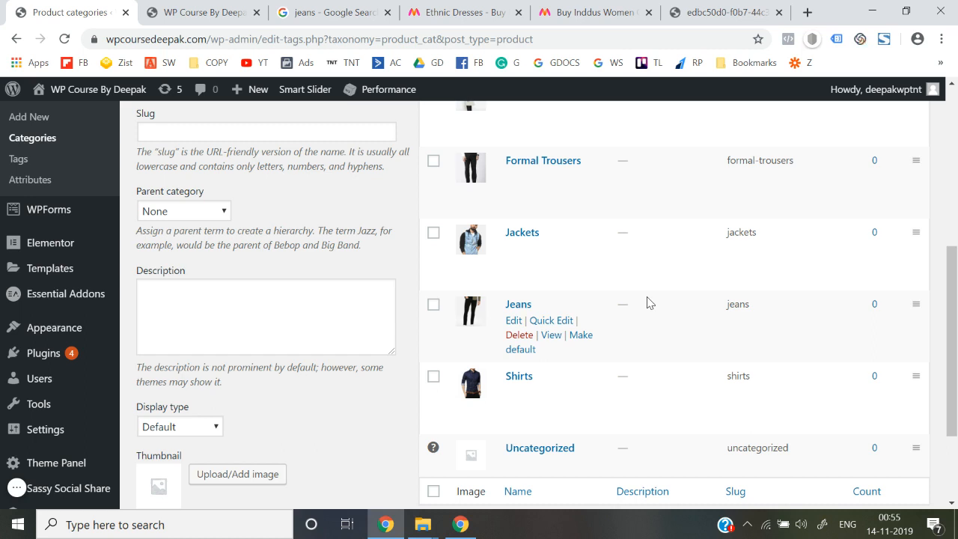
scroll(648, 303, down, 2)
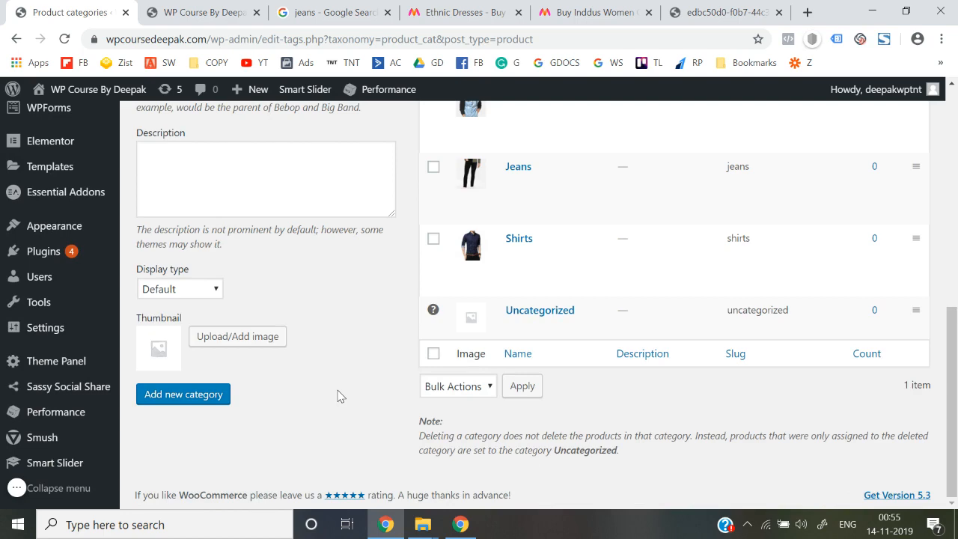
mouse_move(563, 307)
scroll(562, 307, up, 5)
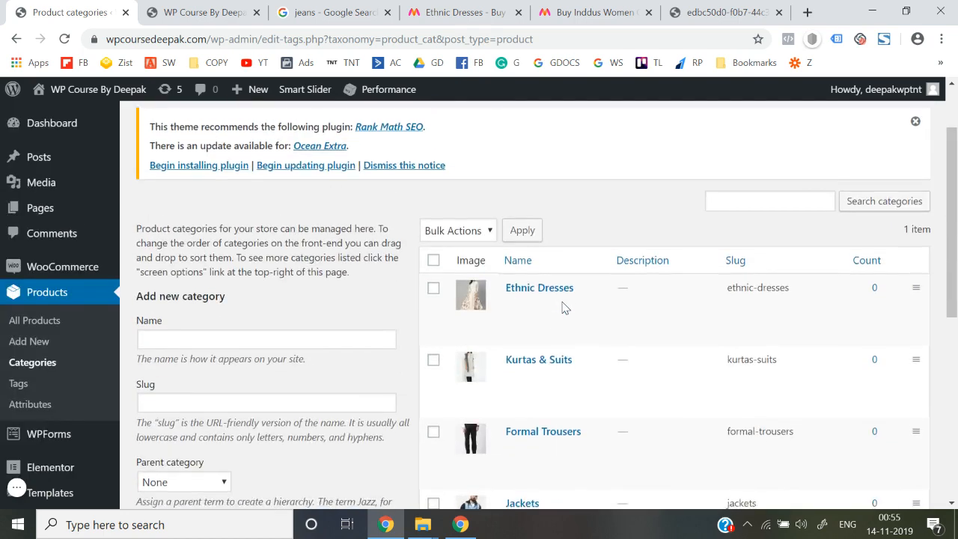
scroll(562, 306, down, 4)
scroll(563, 307, up, 3)
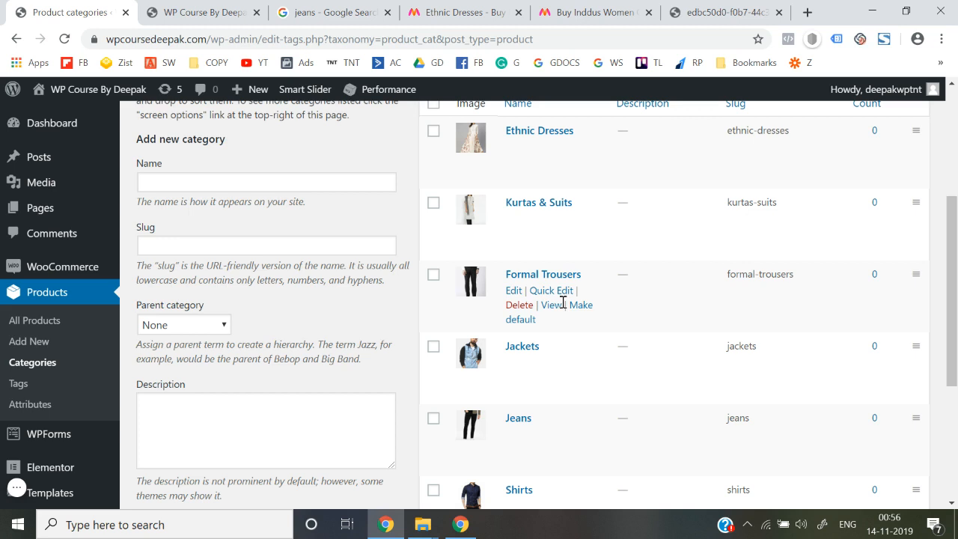
scroll(563, 302, down, 2)
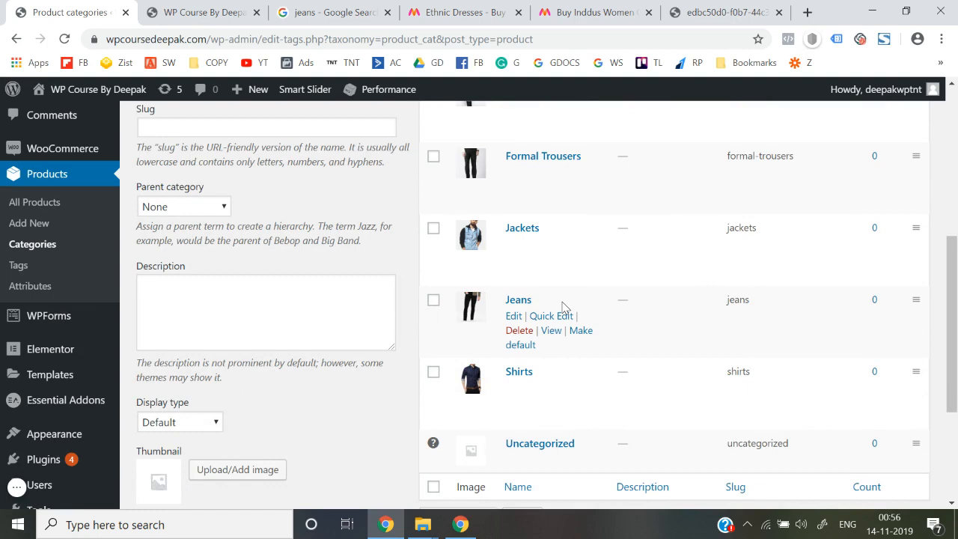